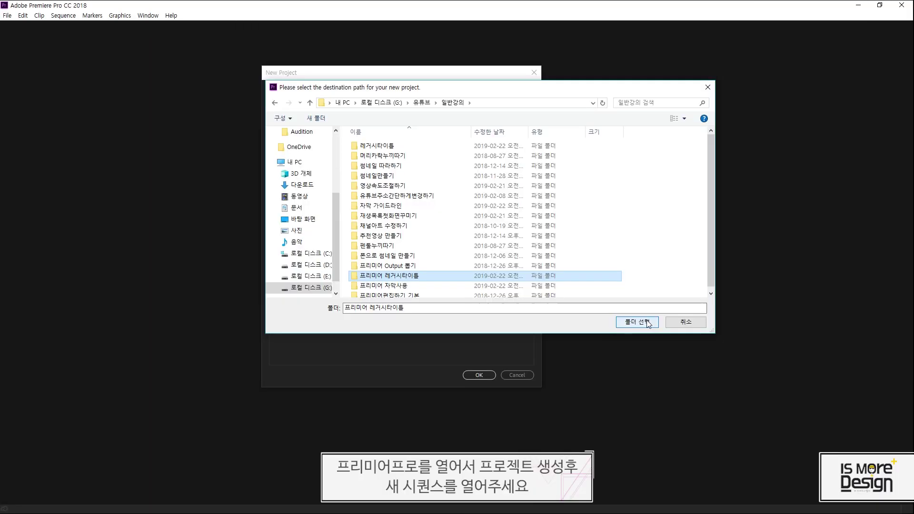
- Create the new project in the "프리미어 레거시타이틀" folder
{"action": "left_click", "coordinate": [638, 323]}
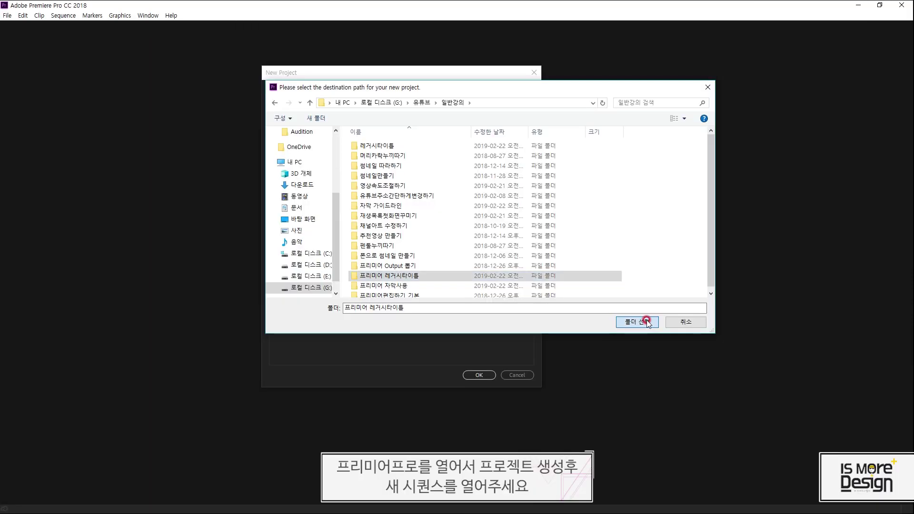
{"action": "left_click", "coordinate": [477, 376]}
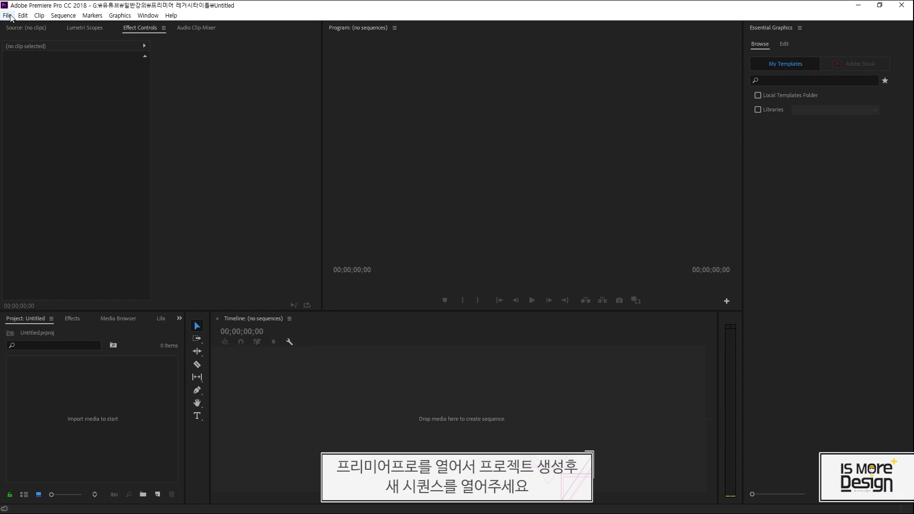
- Create a new sequence from the Custom preset "Sequence 01", keeping the default sequence name
{"action": "left_click", "coordinate": [7, 15]}
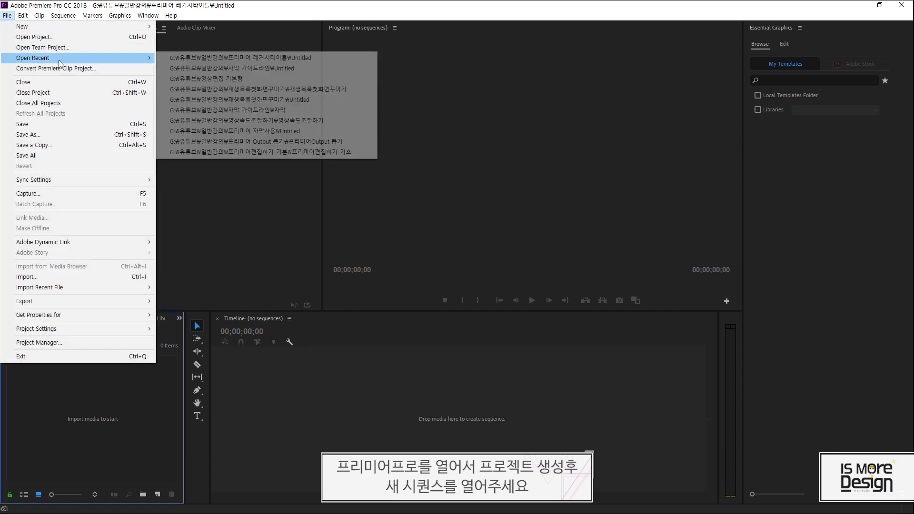
{"action": "mouse_move", "coordinate": [95, 27]}
{"action": "left_click", "coordinate": [230, 44]}
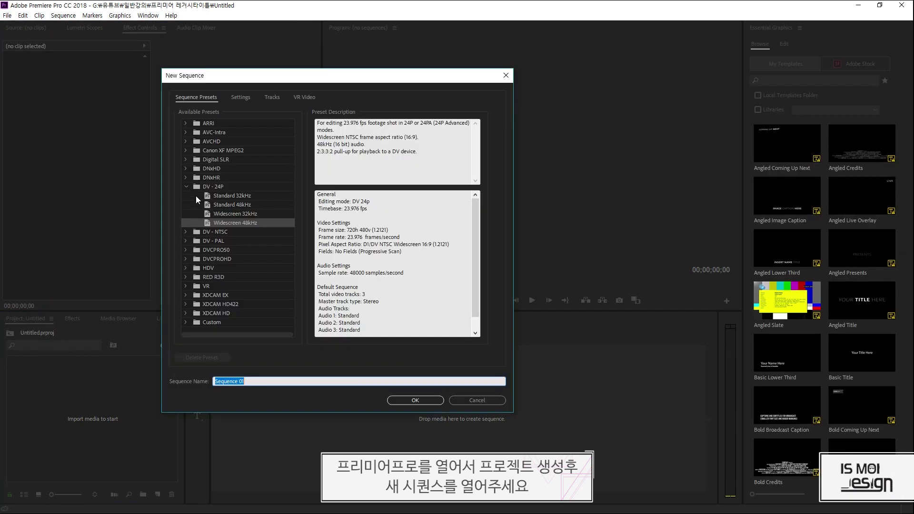
{"action": "left_click", "coordinate": [186, 186]}
{"action": "left_click", "coordinate": [193, 285]}
{"action": "left_click", "coordinate": [228, 295]}
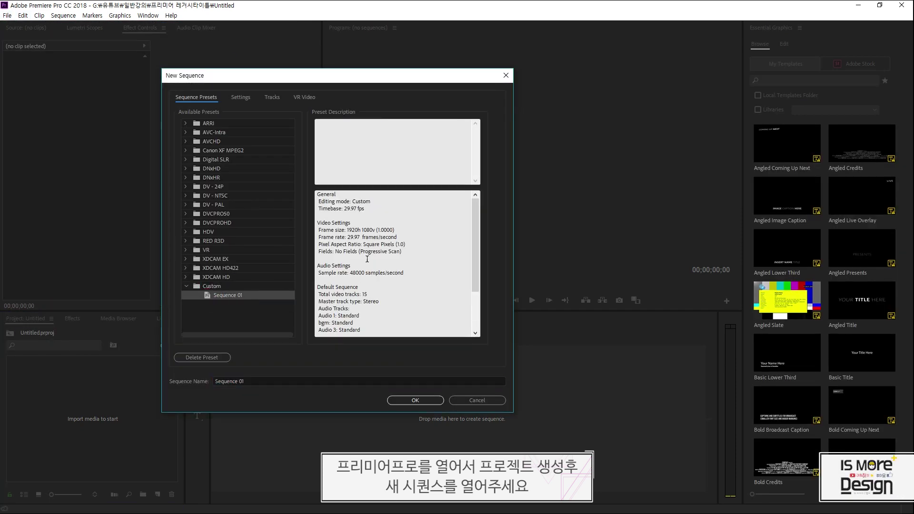
{"action": "left_click", "coordinate": [416, 401]}
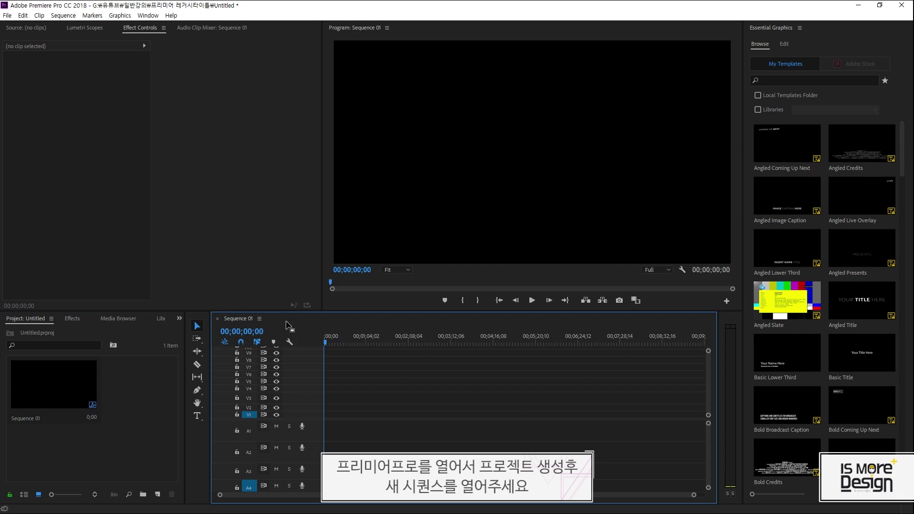
- Create a new 1920 x 1080 legacy title named "Title 01" with the default video settings
{"action": "left_click", "coordinate": [8, 16]}
{"action": "mouse_move", "coordinate": [19, 24]}
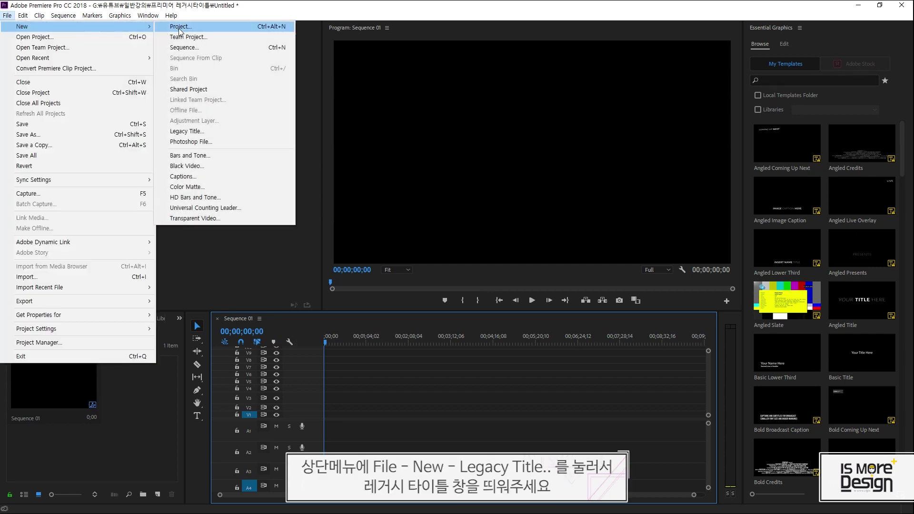
{"action": "left_click", "coordinate": [199, 132]}
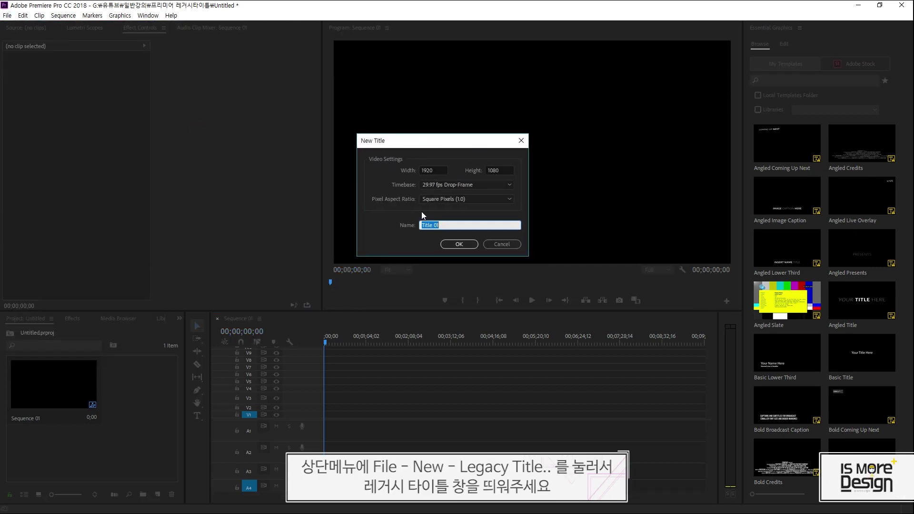
{"action": "left_click", "coordinate": [443, 231]}
{"action": "left_click", "coordinate": [460, 244]}
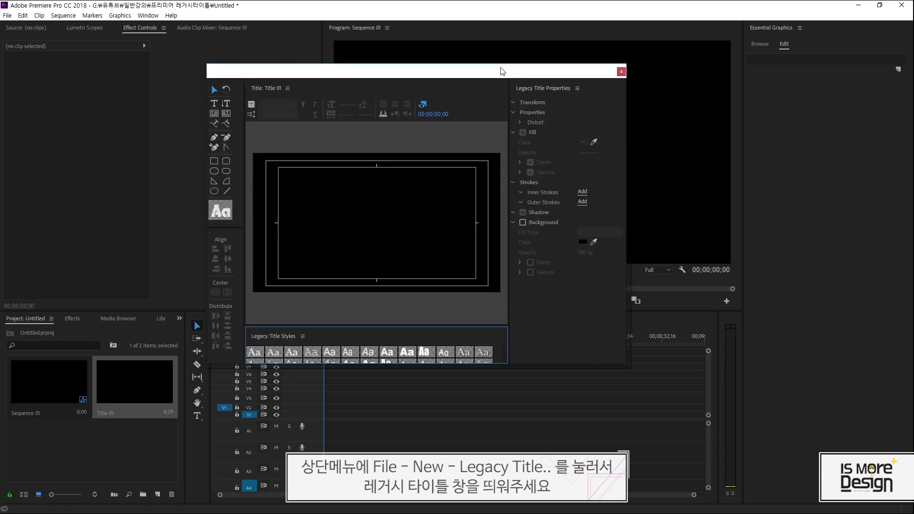
- Reposition the legacy title window and enlarge it so the styles and properties have more room
{"action": "mouse_move", "coordinate": [501, 71]}
{"action": "left_mouse_down"}
{"action": "mouse_move", "coordinate": [419, 59]}
{"action": "mouse_move", "coordinate": [413, 49]}
{"action": "left_mouse_up"}
{"action": "left_click", "coordinate": [511, 228]}
{"action": "left_click_drag", "start_coordinate": [539, 341], "coordinate": [779, 388]}
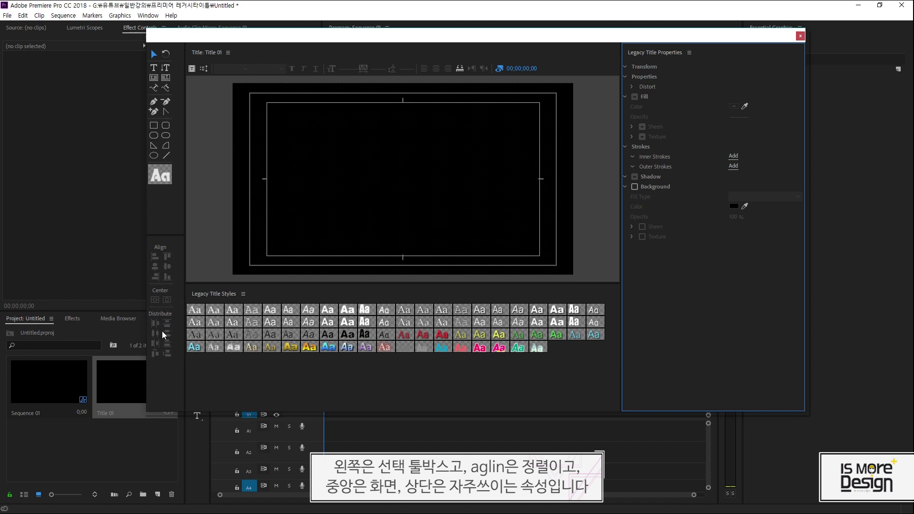
{"action": "left_click", "coordinate": [156, 300]}
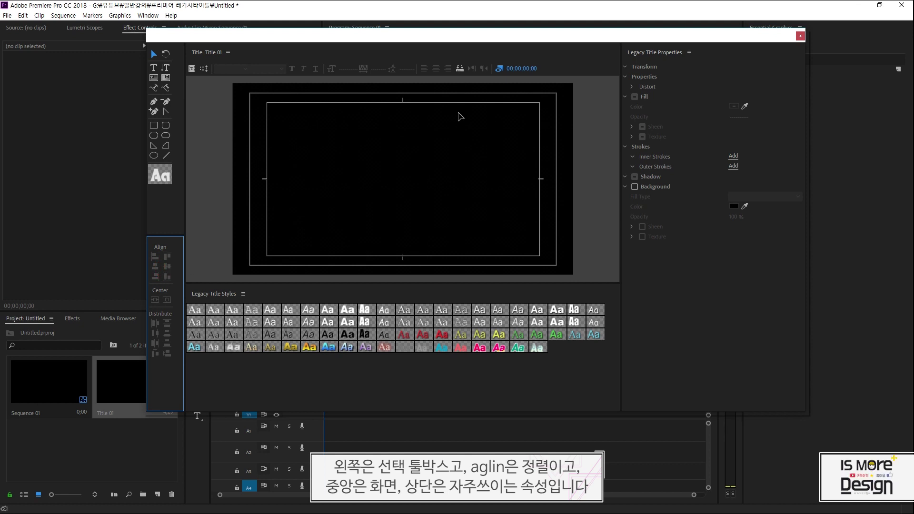
{"action": "left_click", "coordinate": [460, 116]}
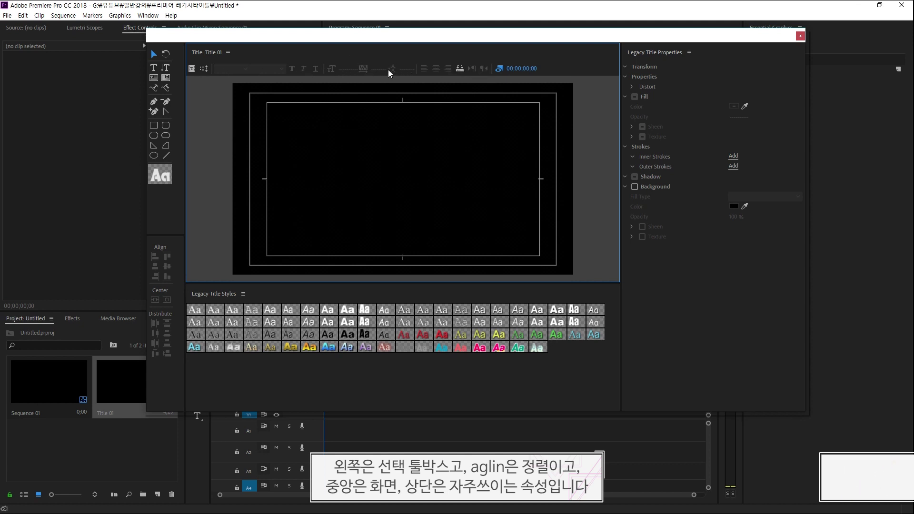
{"action": "left_click", "coordinate": [690, 71]}
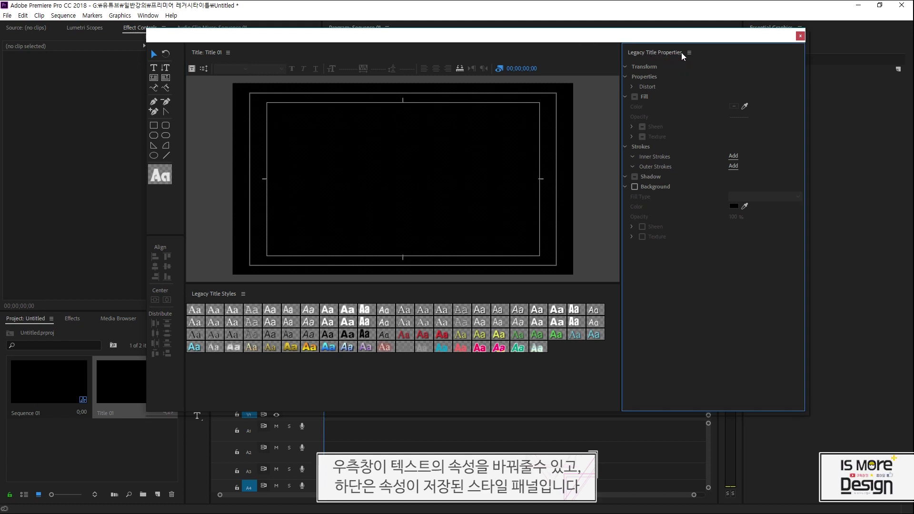
{"action": "left_click", "coordinate": [351, 199]}
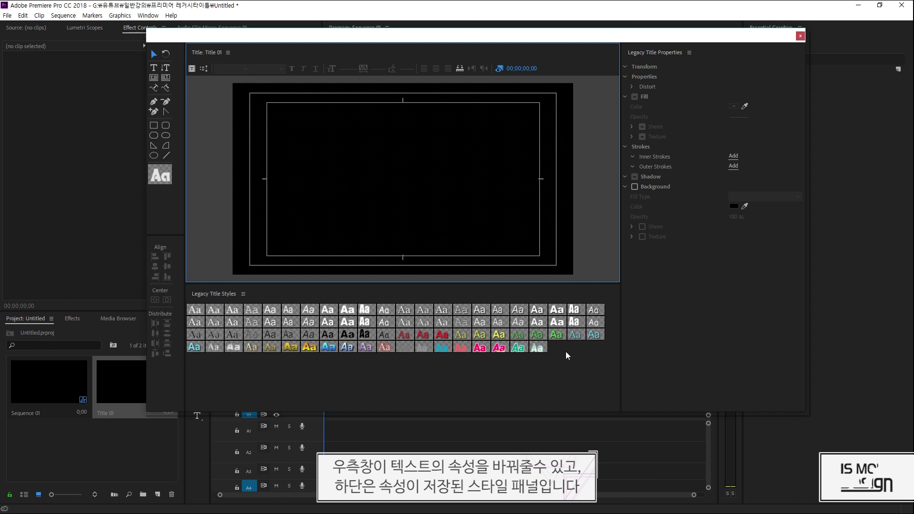
{"action": "left_click", "coordinate": [277, 109]}
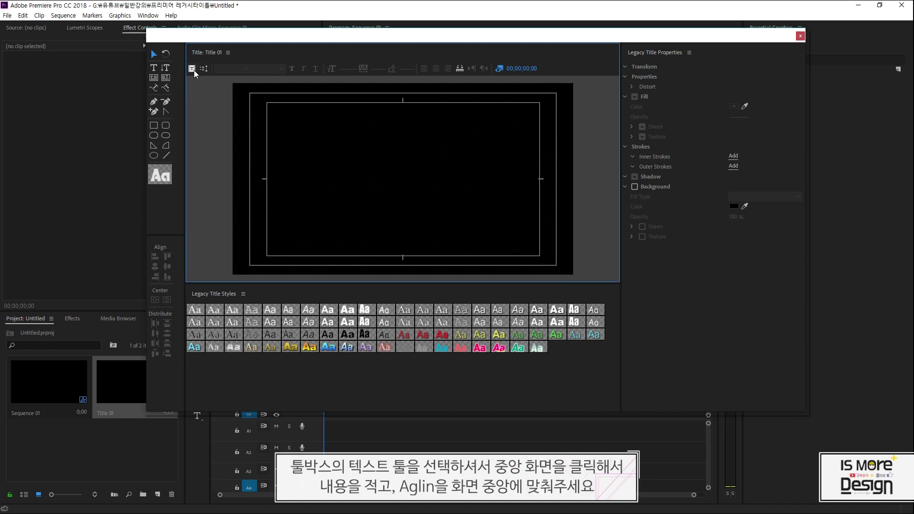
- Add the text "레거시 타이틀 적용사례" in the lower part of the title frame with the Type tool and finish text entry
{"action": "left_click", "coordinate": [154, 67]}
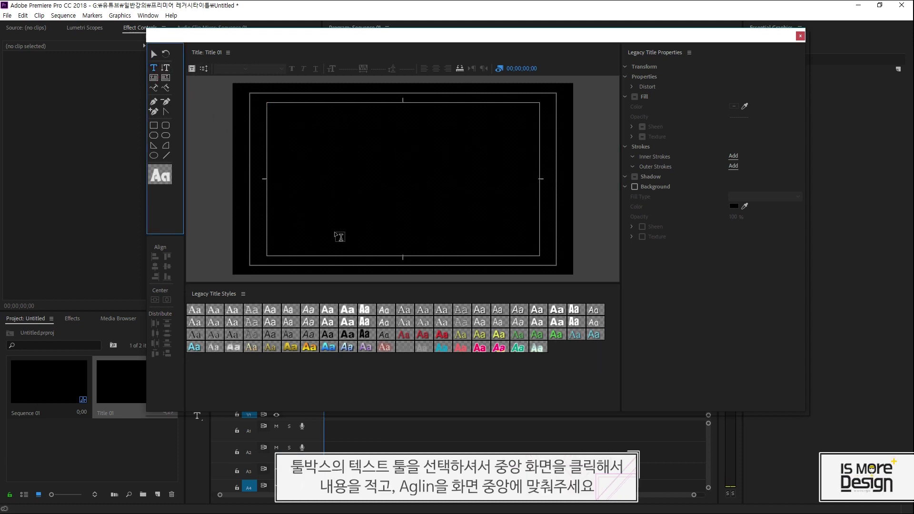
{"action": "left_click", "coordinate": [343, 237]}
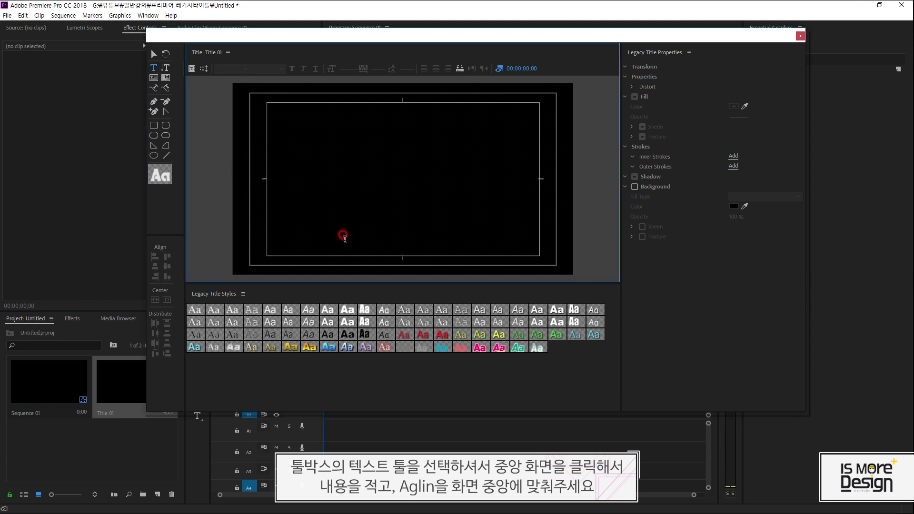
{"action": "type", "text": "레"}
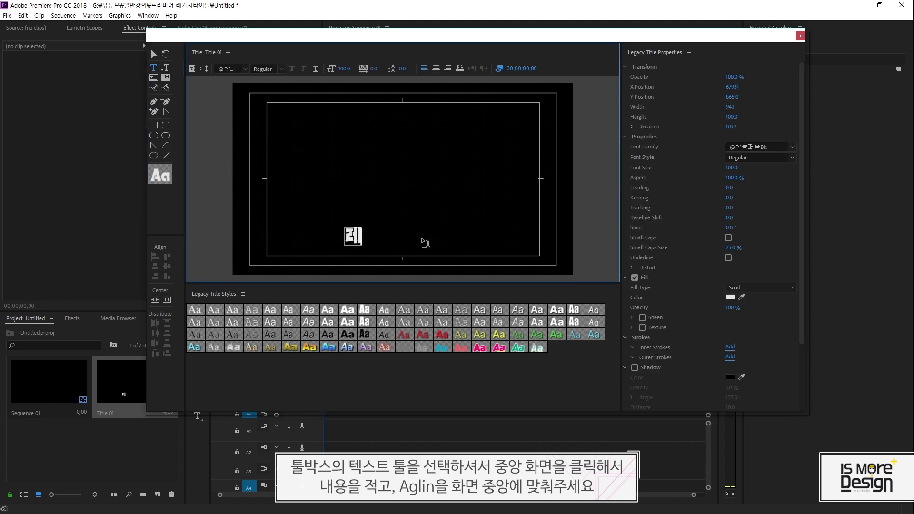
{"action": "type", "text": "거시 타이틀"}
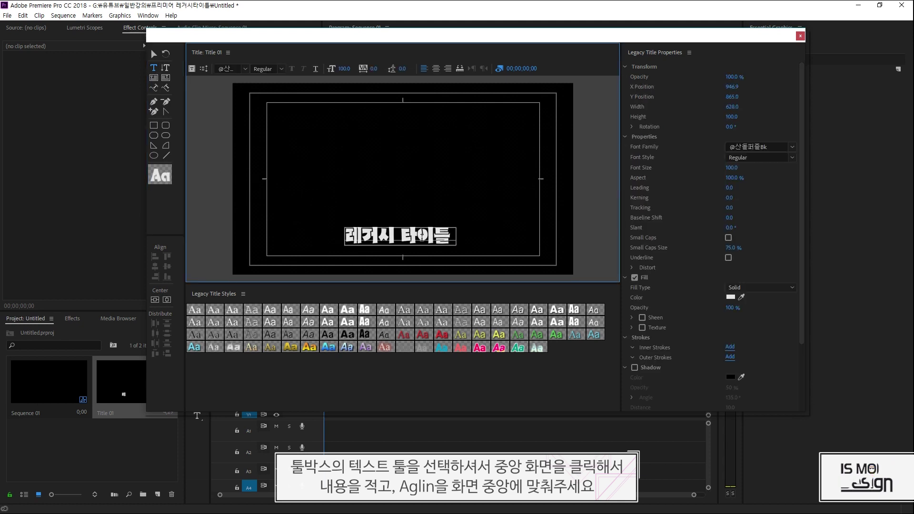
{"action": "type", "text": " 적용사례"}
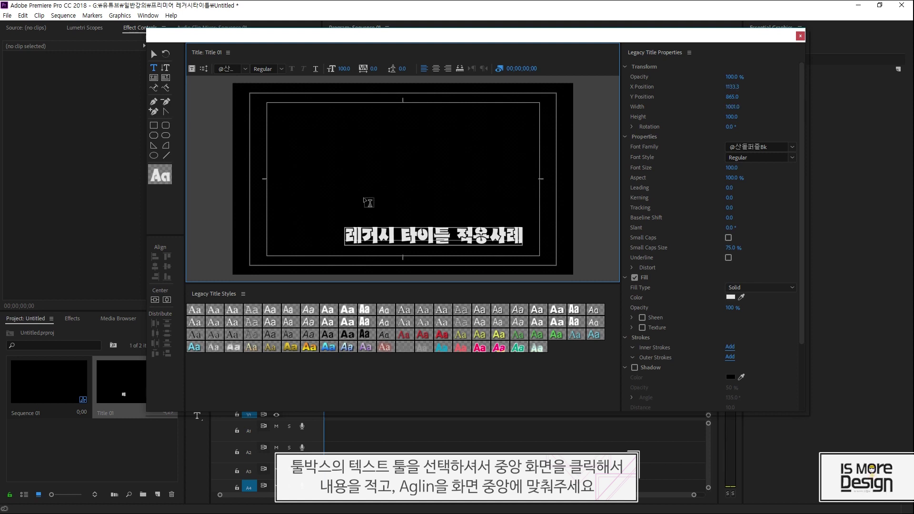
{"action": "left_click", "coordinate": [154, 54]}
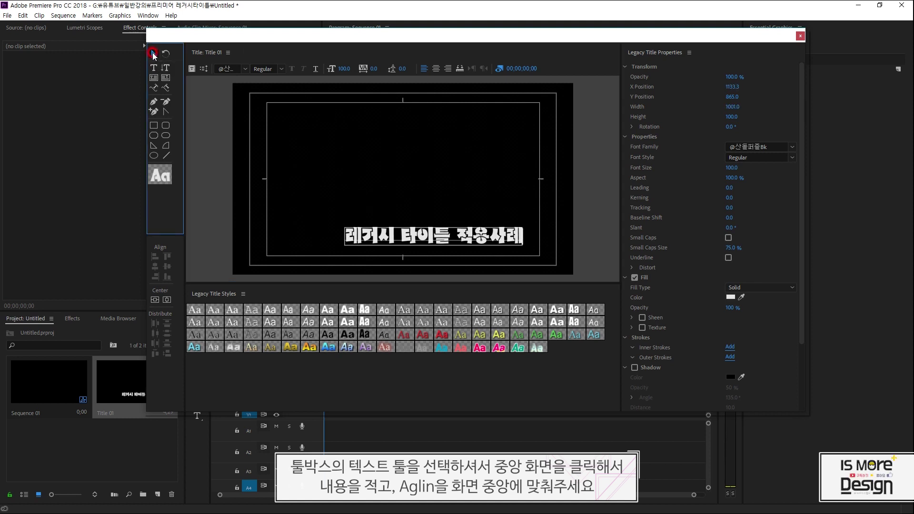
{"action": "mouse_move", "coordinate": [421, 236]}
{"action": "left_mouse_down"}
{"action": "mouse_move", "coordinate": [397, 236]}
{"action": "mouse_move", "coordinate": [426, 241]}
{"action": "left_mouse_up"}
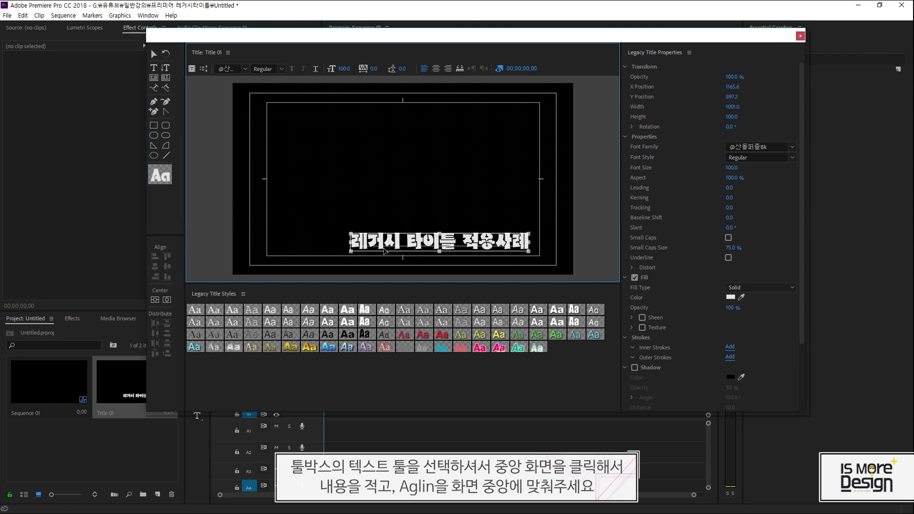
{"action": "key", "text": "ctrl+z"}
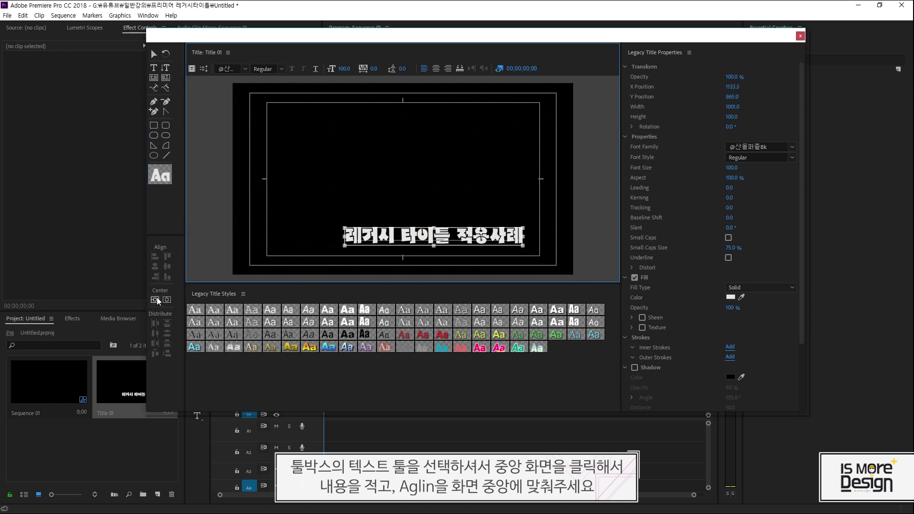
{"action": "left_click", "coordinate": [158, 301]}
{"action": "key", "text": "ctrl+z"}
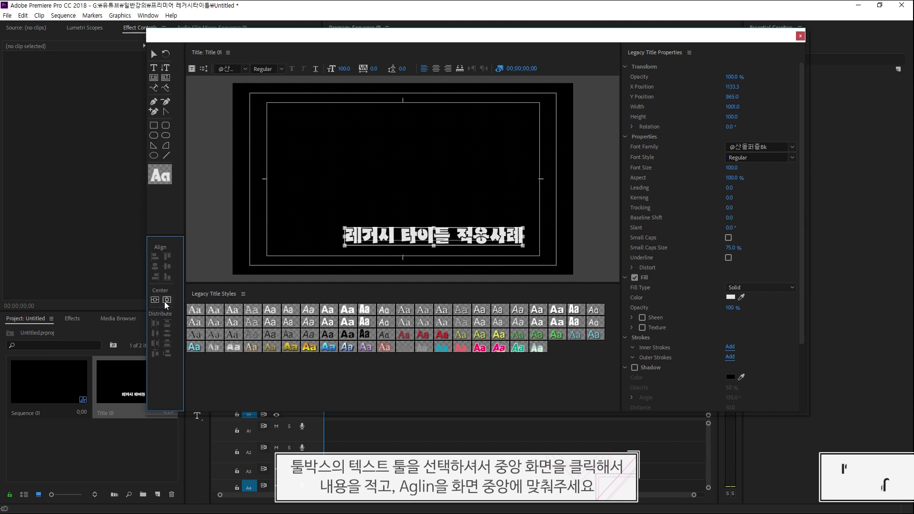
- Center the title text horizontally in the frame and shift the title window slightly aside
{"action": "left_click", "coordinate": [166, 300]}
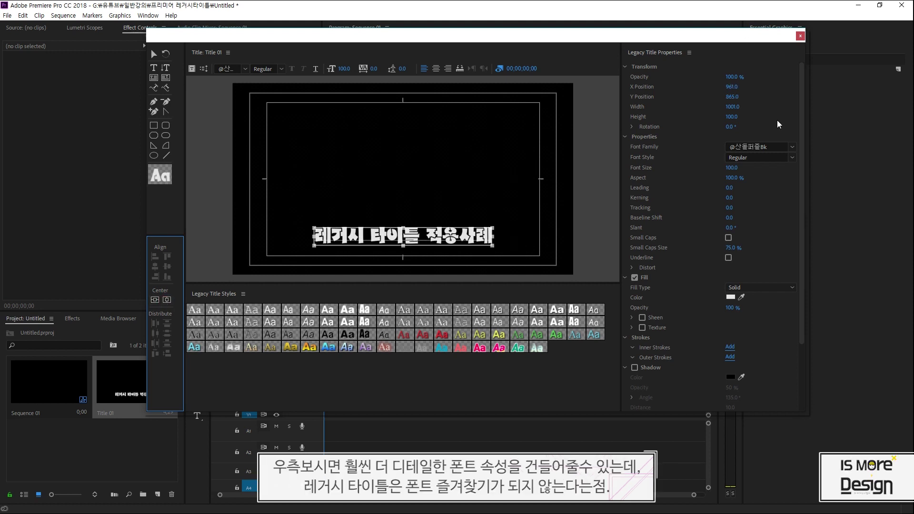
{"action": "left_click_drag", "start_coordinate": [755, 36], "coordinate": [713, 41]}
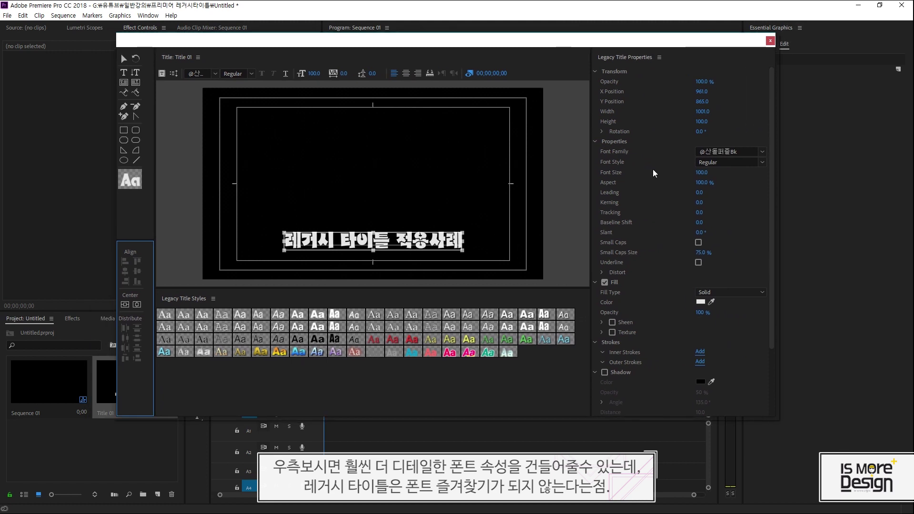
{"action": "left_click", "coordinate": [763, 153]}
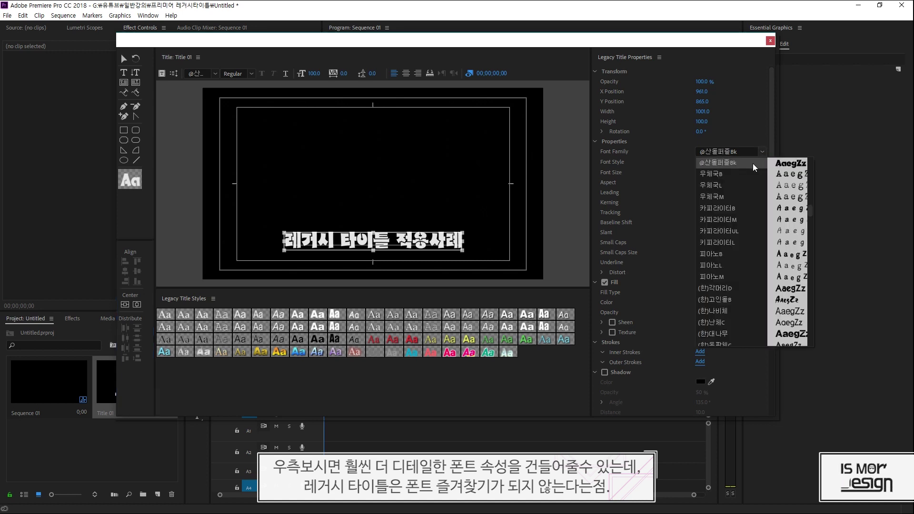
{"action": "left_click", "coordinate": [812, 158]}
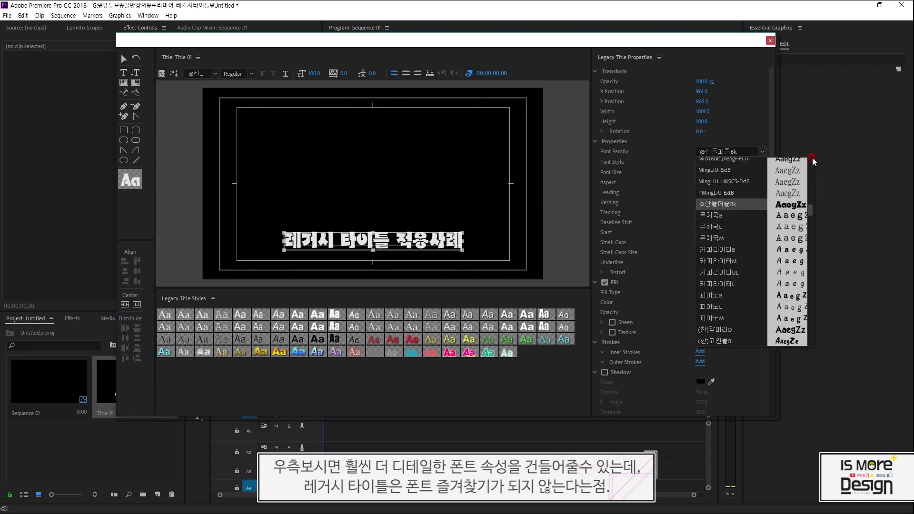
{"action": "left_click", "coordinate": [813, 159]}
{"action": "left_click", "coordinate": [745, 151]}
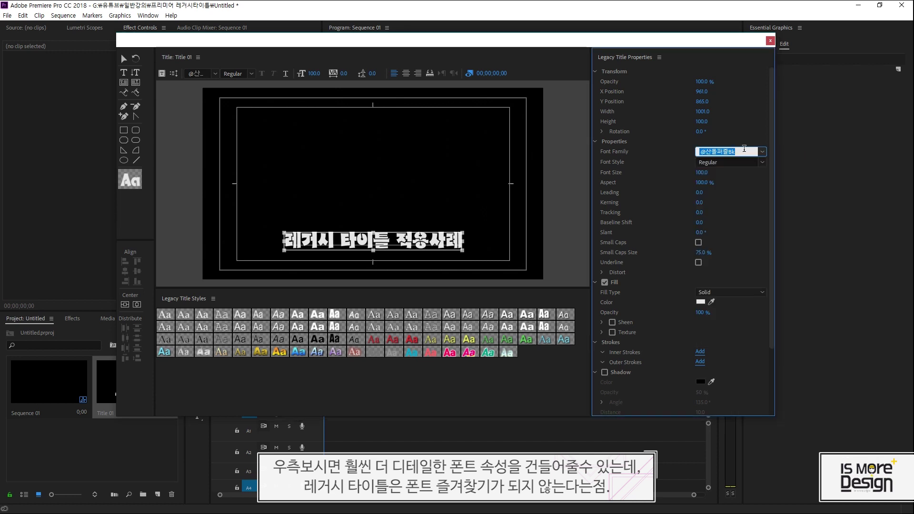
{"action": "type", "text": "a"}
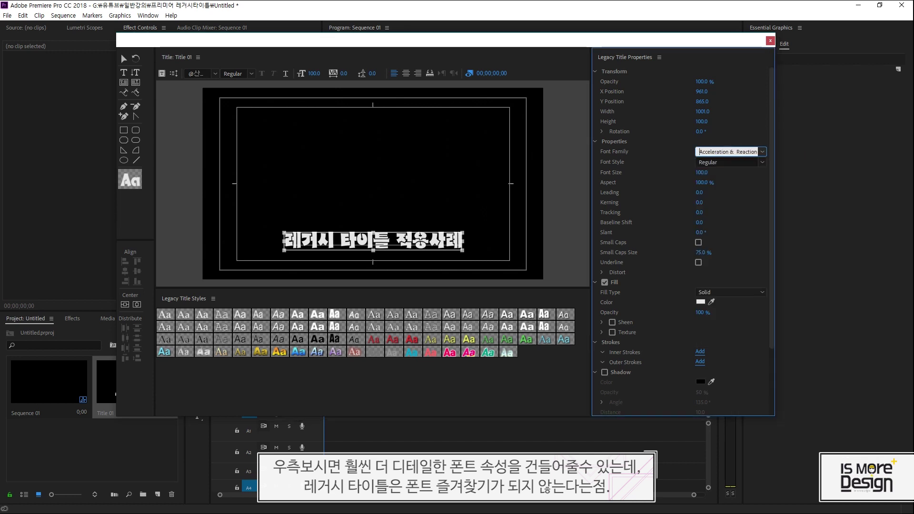
{"action": "key", "text": "BackSpace"}
{"action": "type", "text": "o"}
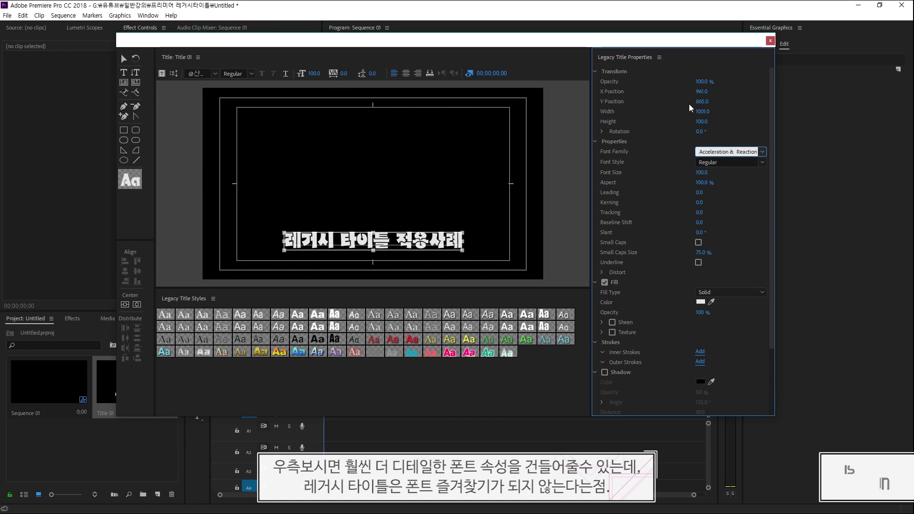
- Set the title text's font family to 배달의민족 도현
{"action": "left_click", "coordinate": [762, 151]}
{"action": "mouse_move", "coordinate": [810, 253]}
{"action": "left_mouse_down"}
{"action": "mouse_move", "coordinate": [814, 284]}
{"action": "mouse_move", "coordinate": [812, 259]}
{"action": "left_mouse_up"}
{"action": "left_click_drag", "start_coordinate": [815, 219], "coordinate": [815, 252]}
{"action": "left_click", "coordinate": [726, 199]}
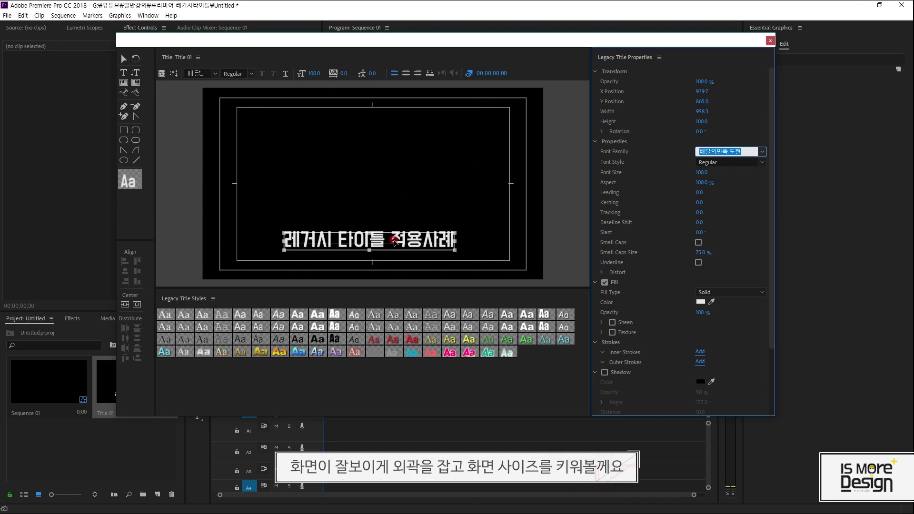
- Enlarge the title preview area by making the styles area below it shorter
{"action": "left_click", "coordinate": [392, 240]}
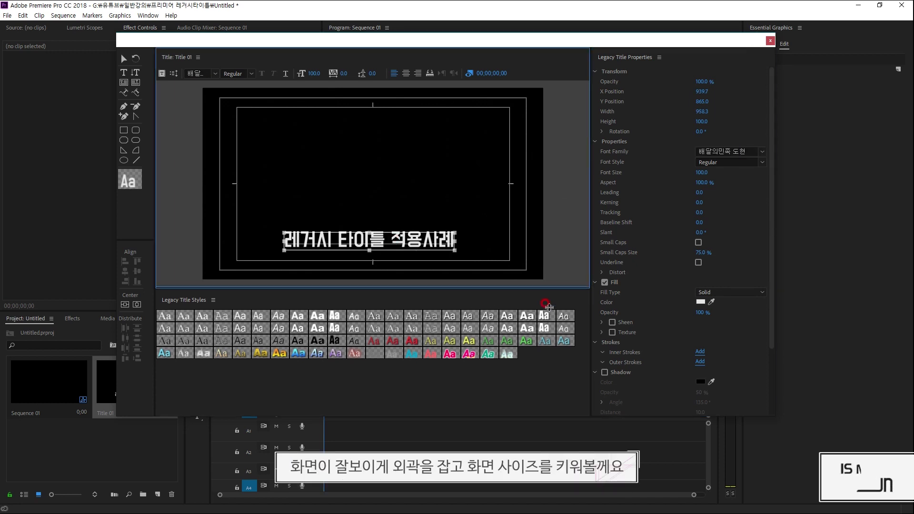
{"action": "left_click_drag", "start_coordinate": [548, 289], "coordinate": [551, 330]}
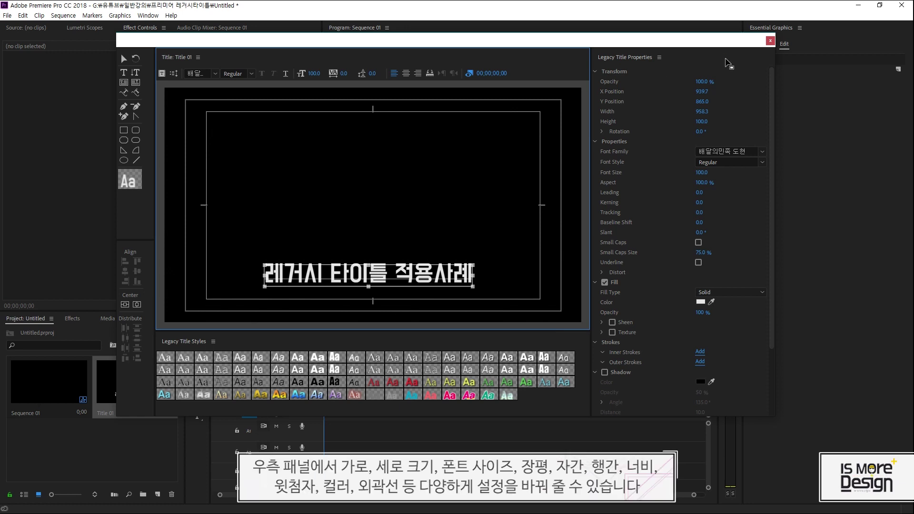
- Try shifting the title text sideways by changing its X Position
{"action": "left_click", "coordinate": [727, 60]}
{"action": "left_click", "coordinate": [432, 275]}
{"action": "left_click_drag", "start_coordinate": [700, 91], "coordinate": [596, 107]}
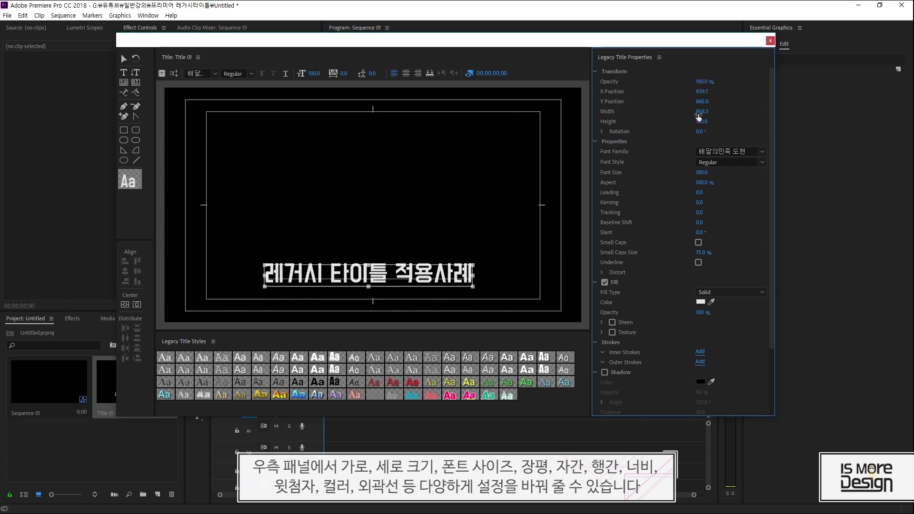
- Try resizing the title text by changing its Width and Height
{"action": "mouse_move", "coordinate": [702, 112]}
{"action": "left_mouse_down"}
{"action": "mouse_move", "coordinate": [744, 116]}
{"action": "mouse_move", "coordinate": [706, 121]}
{"action": "left_mouse_up"}
{"action": "key", "text": "ctrl+z"}
{"action": "key", "text": "ctrl+z"}
- Set the title text's font size to 50 and try a different aspect before restoring it to 100 %
{"action": "left_click", "coordinate": [703, 173]}
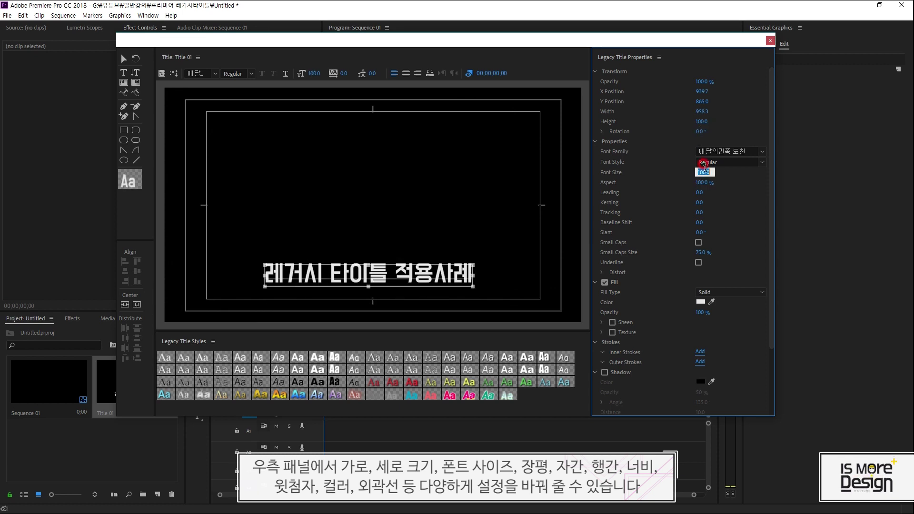
{"action": "key", "text": "Return"}
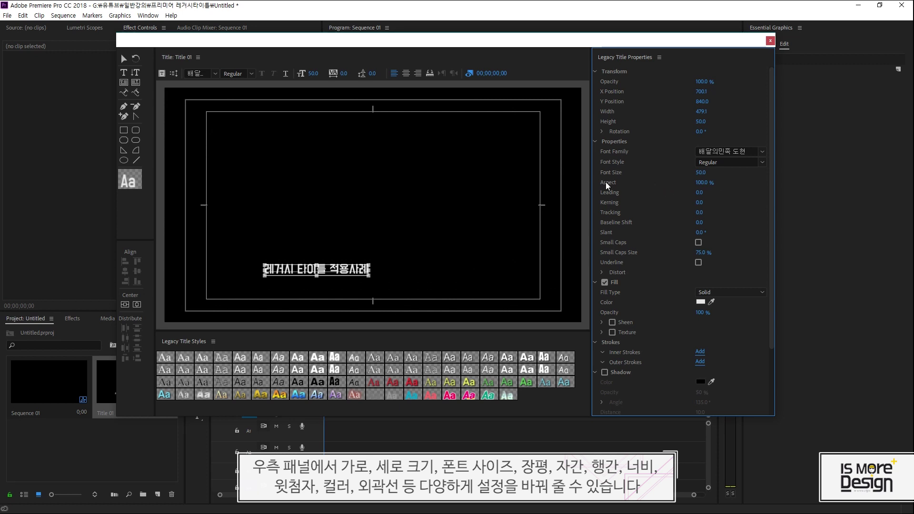
{"action": "mouse_move", "coordinate": [700, 187]}
{"action": "left_mouse_down"}
{"action": "mouse_move", "coordinate": [641, 181]}
{"action": "mouse_move", "coordinate": [753, 185]}
{"action": "mouse_move", "coordinate": [712, 182]}
{"action": "left_mouse_up"}
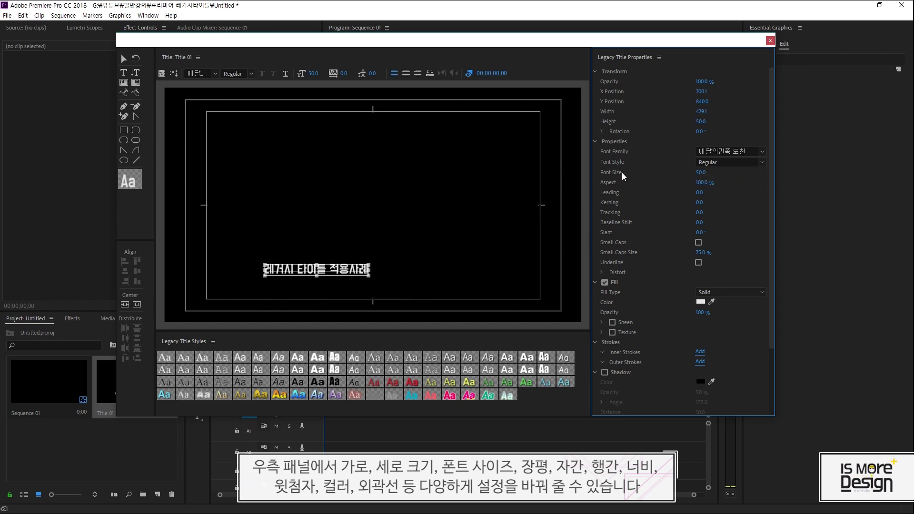
{"action": "left_click", "coordinate": [709, 181]}
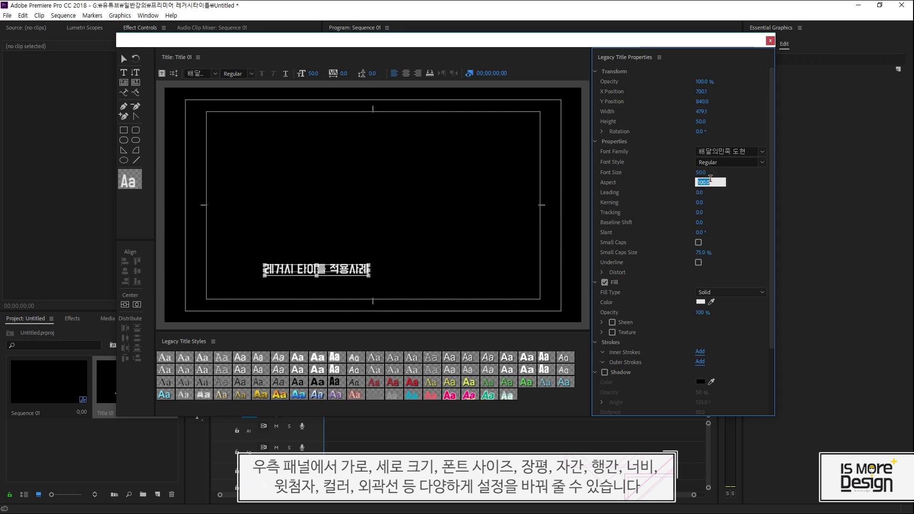
{"action": "key", "text": "Return"}
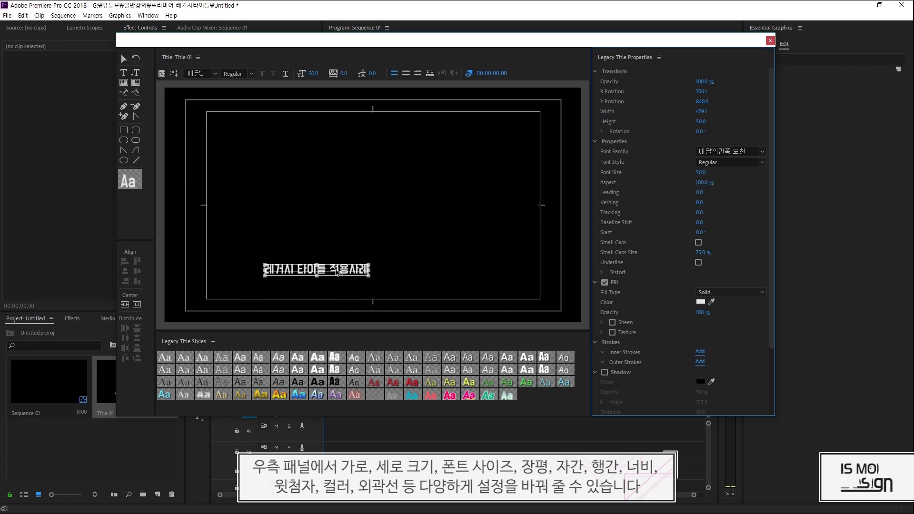
- Add a second text line reading "ㅁㄴㅇㄹㄴㅇㄹㄴㄹ" just above the title text
{"action": "key", "text": "t"}
{"action": "left_click", "coordinate": [290, 245]}
{"action": "type", "text": "ㅁㄴㅇㄹㄷㅇㄹㄴㄹ"}
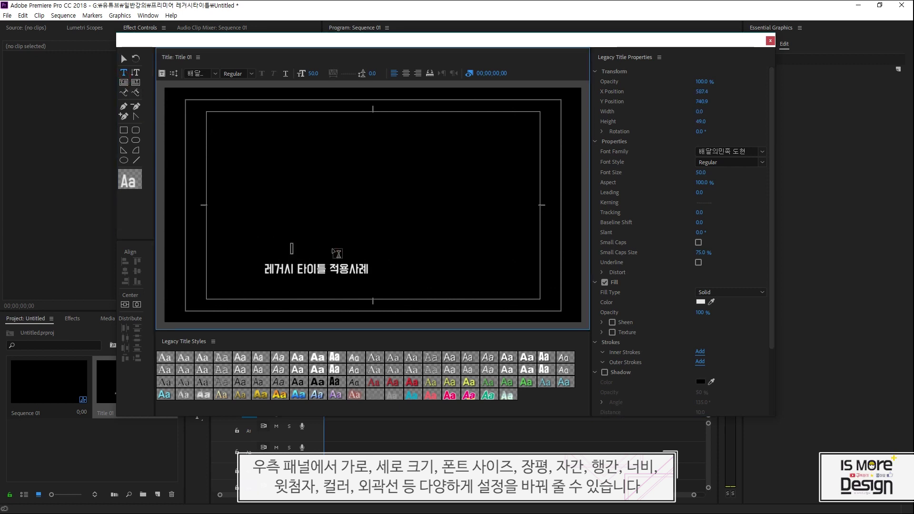
{"action": "key", "text": "Escape"}
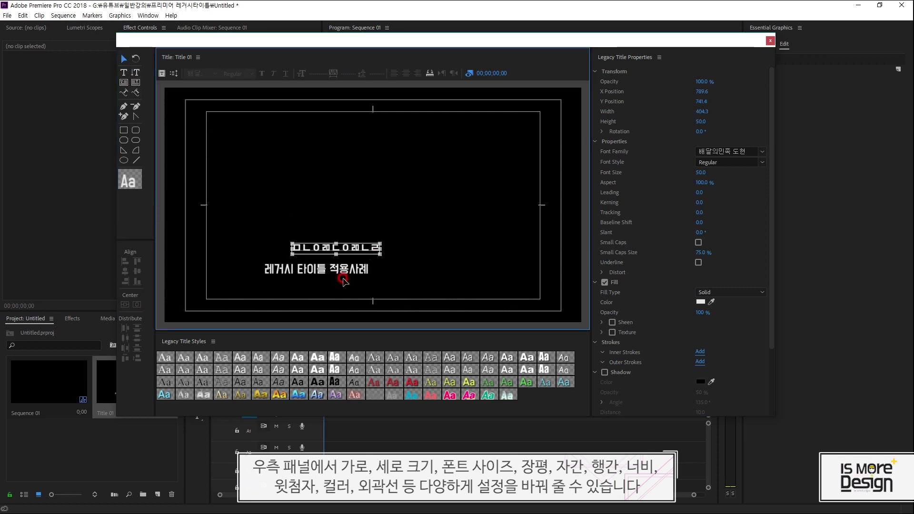
- Try a font size of 80 on both text lines together and remove the extra line above the title
{"action": "left_click", "coordinate": [369, 274], "text": "shift"}
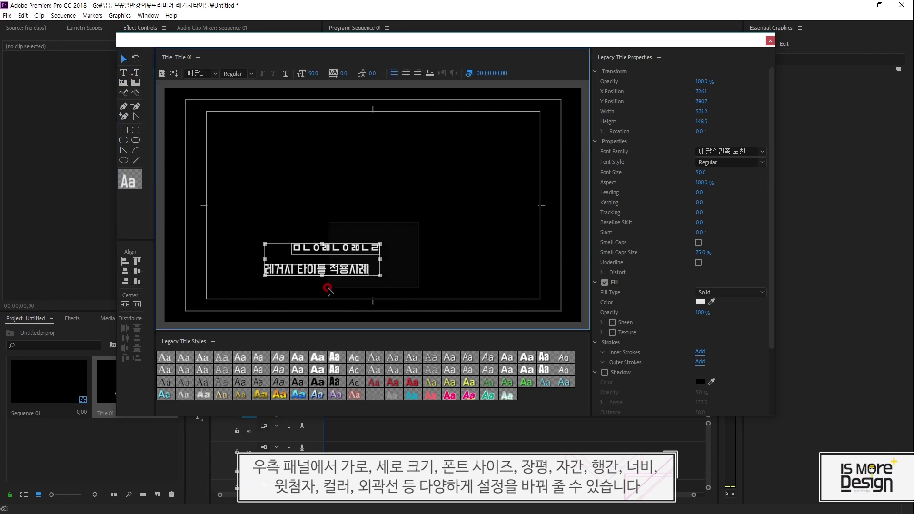
{"action": "left_click", "coordinate": [701, 172]}
{"action": "type", "text": "80"}
{"action": "key", "text": "Return"}
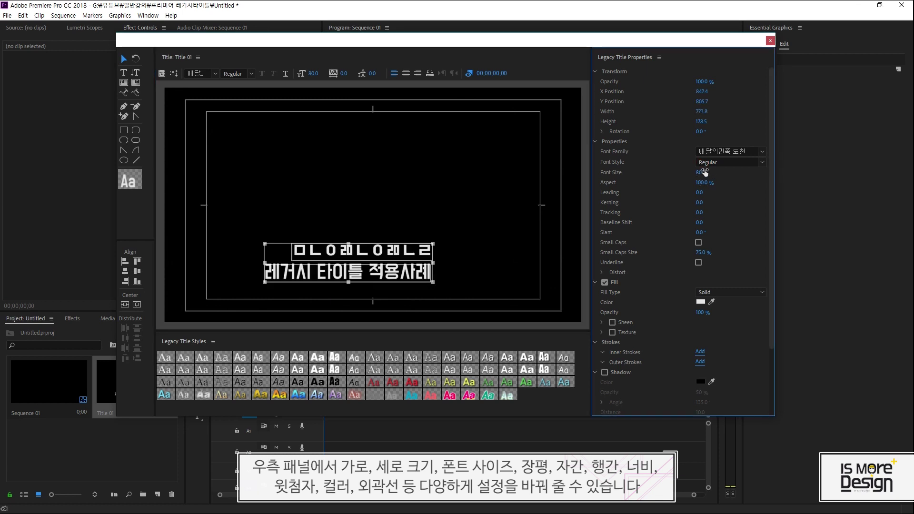
{"action": "left_click_drag", "start_coordinate": [705, 170], "coordinate": [707, 121]}
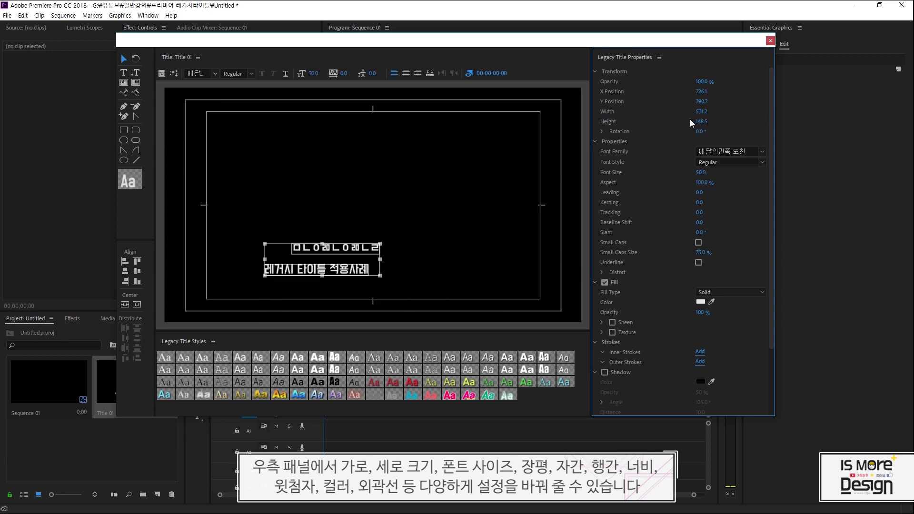
{"action": "left_click", "coordinate": [405, 225]}
{"action": "left_click", "coordinate": [356, 272]}
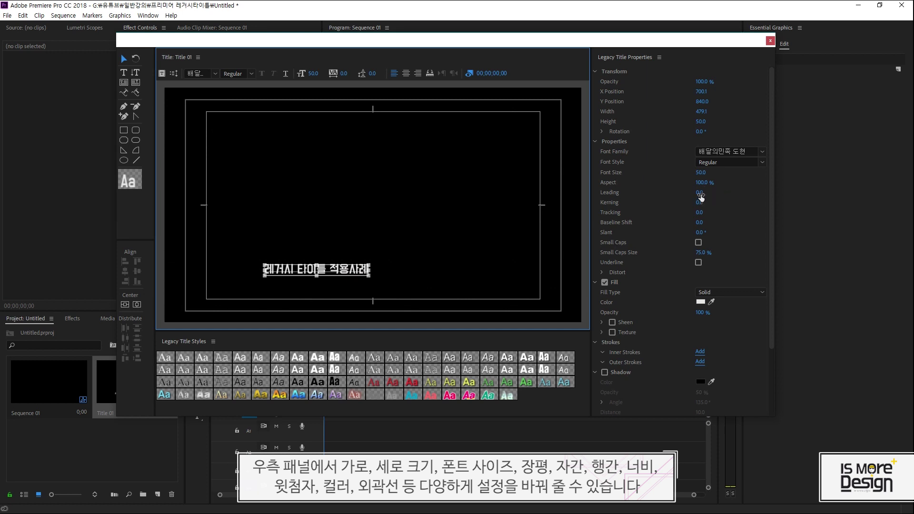
- Repeat the title on a second line and try out its spacing, Baseline Shift and Slant, returning each to 0.0
{"action": "left_click_drag", "start_coordinate": [701, 196], "coordinate": [681, 213]}
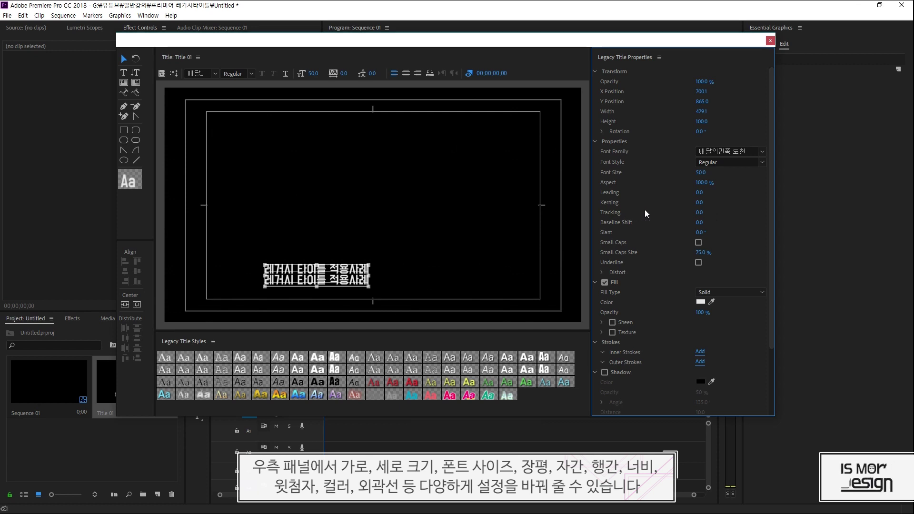
{"action": "mouse_move", "coordinate": [701, 223]}
{"action": "left_mouse_down"}
{"action": "mouse_move", "coordinate": [668, 219]}
{"action": "mouse_move", "coordinate": [713, 221]}
{"action": "left_mouse_up"}
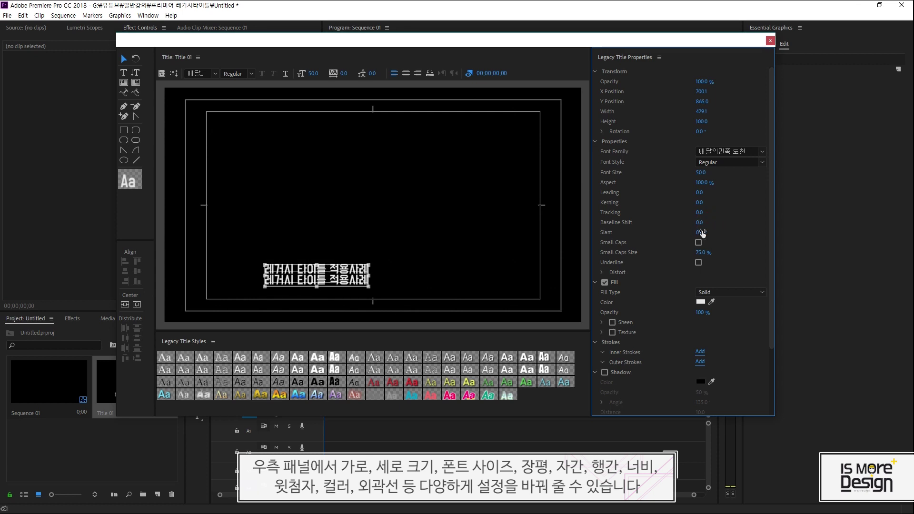
{"action": "left_click_drag", "start_coordinate": [702, 233], "coordinate": [706, 252]}
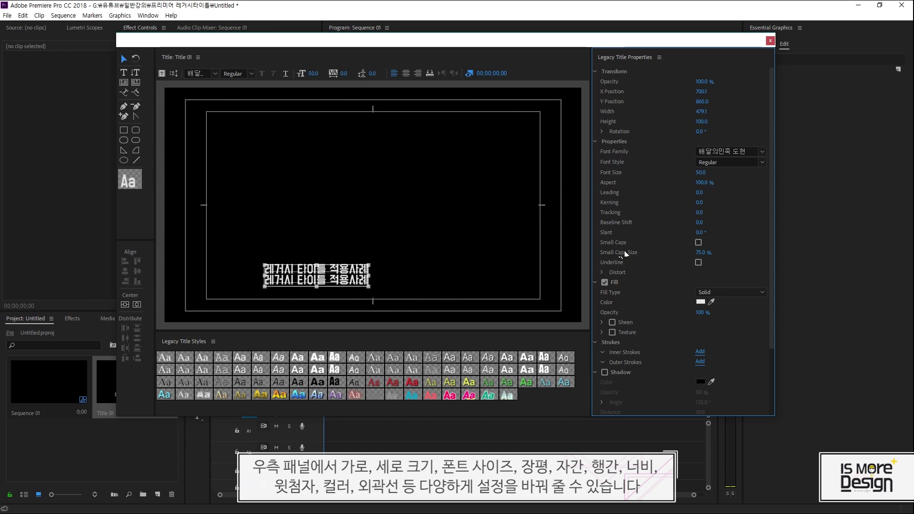
- Underline the title text and undo its repeated second line
{"action": "left_click", "coordinate": [698, 263]}
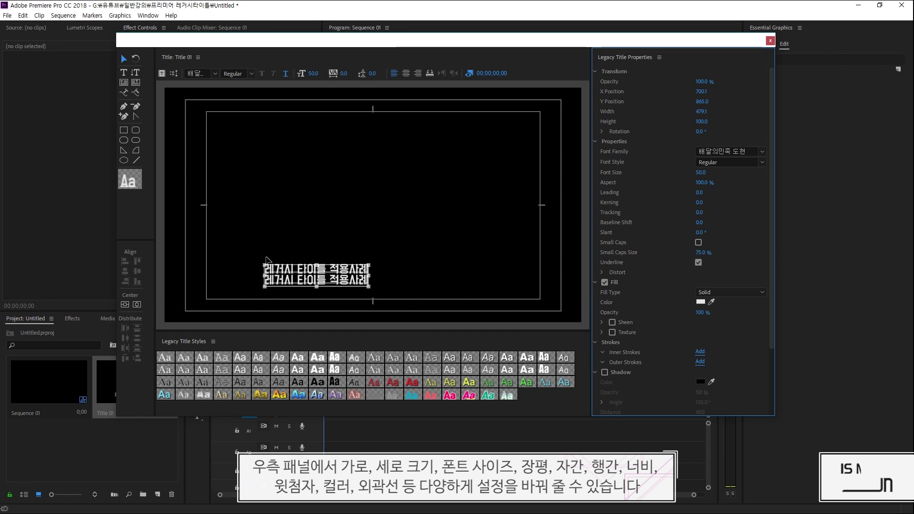
{"action": "left_click", "coordinate": [314, 273]}
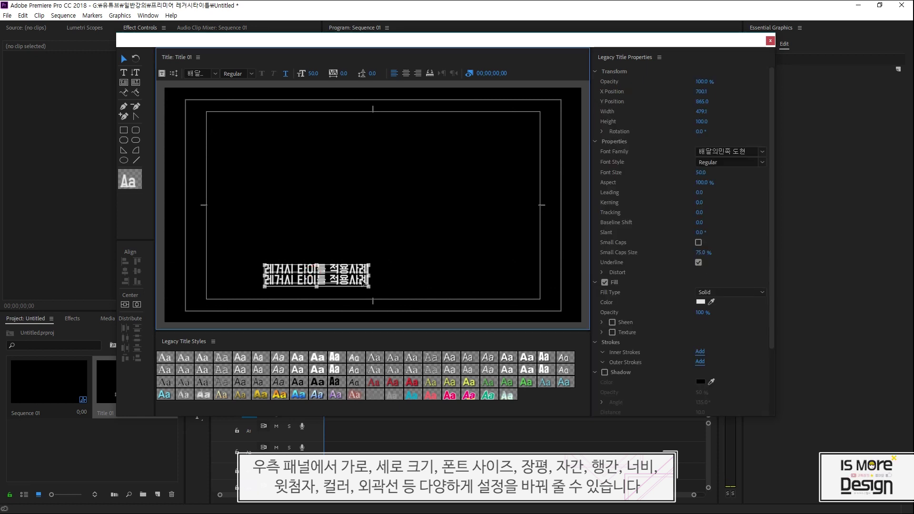
{"action": "key", "text": "ctrl+z"}
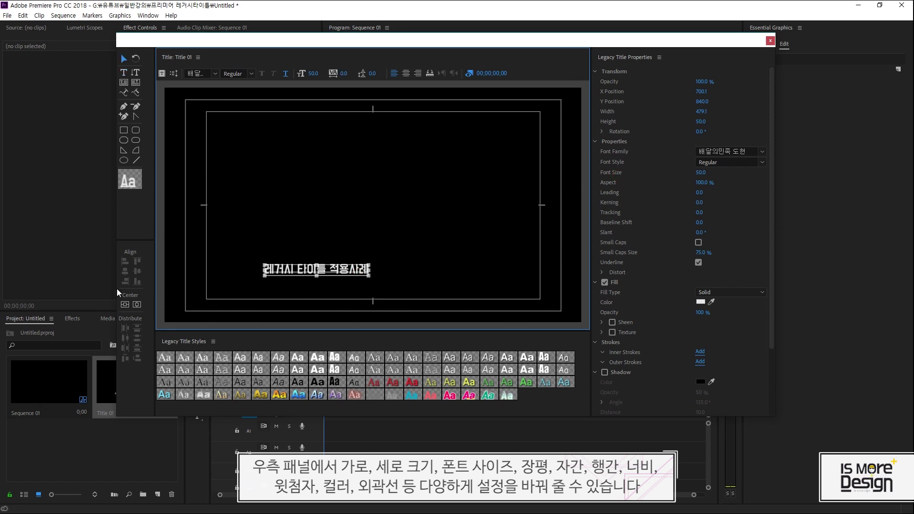
- Center the title text horizontally in the frame and set its font size to 100
{"action": "left_click", "coordinate": [141, 305]}
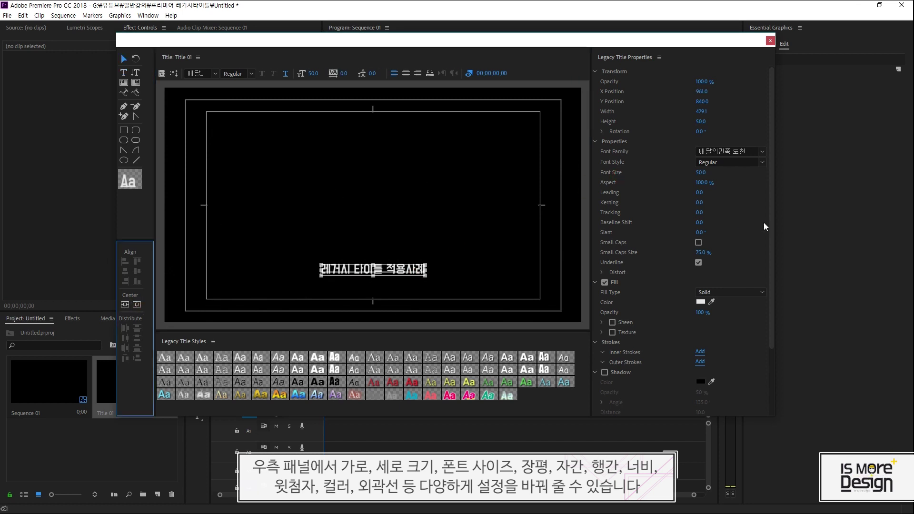
{"action": "left_click", "coordinate": [704, 172]}
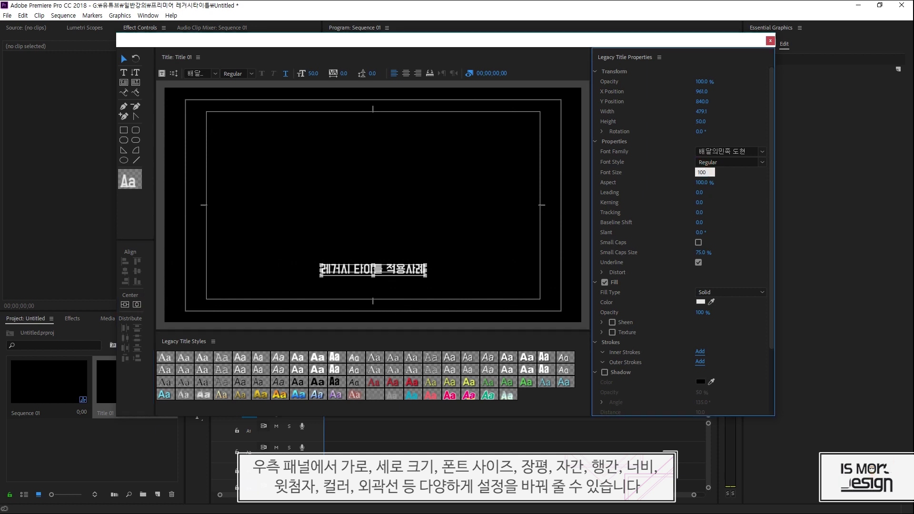
{"action": "key", "text": "Return"}
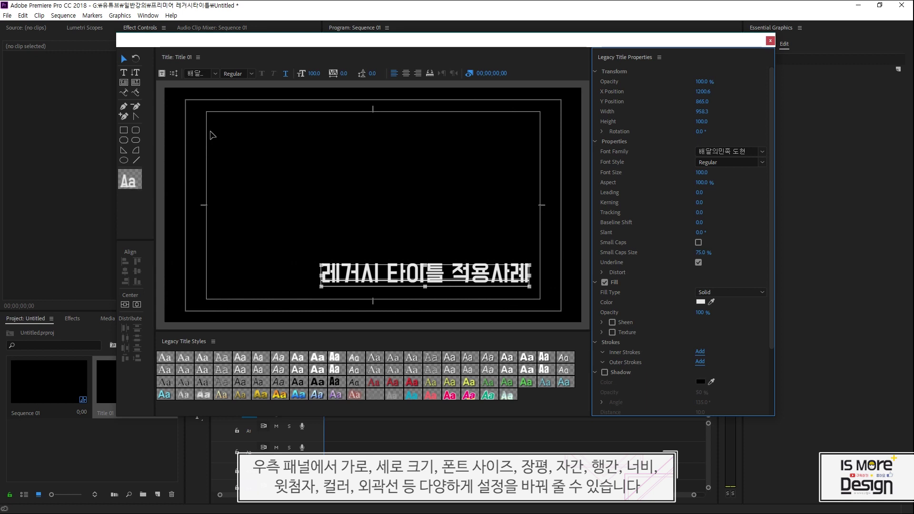
- Set the title's paragraph alignment to center and re-center the enlarged text horizontally in the frame
{"action": "left_click", "coordinate": [405, 76]}
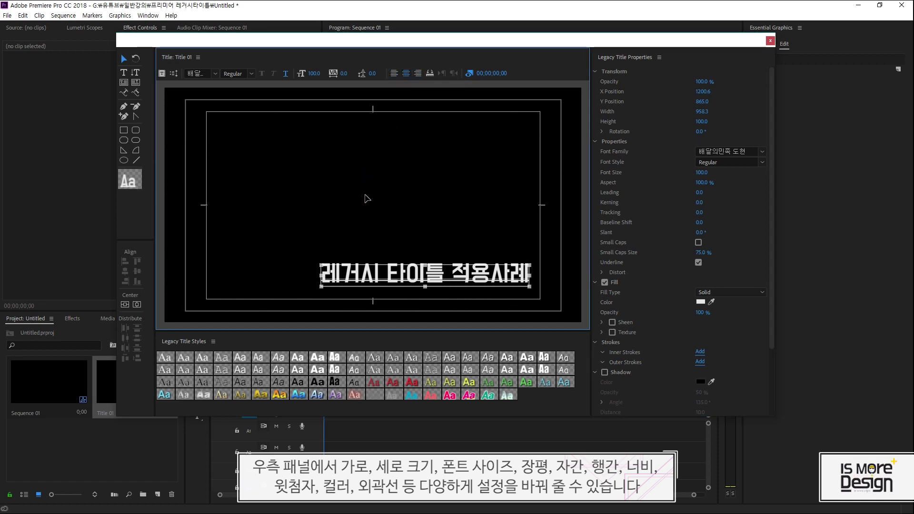
{"action": "left_click", "coordinate": [453, 287]}
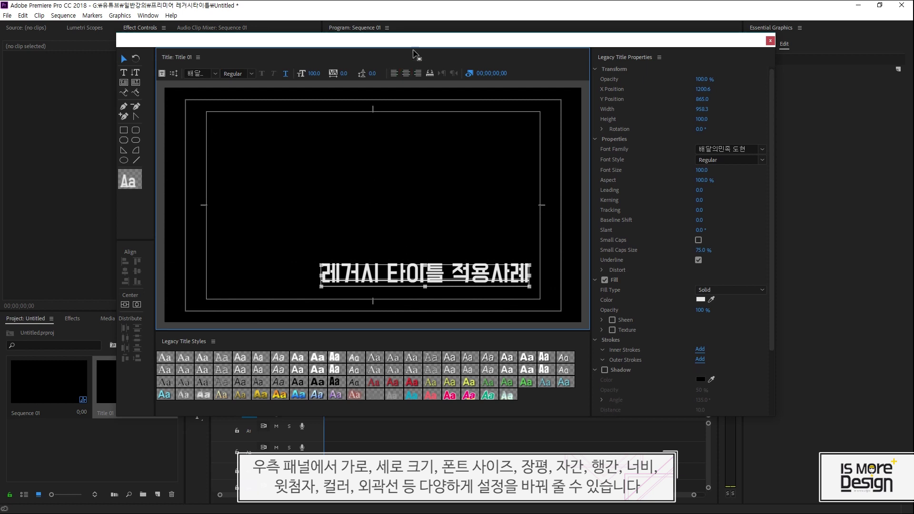
{"action": "left_click", "coordinate": [406, 74]}
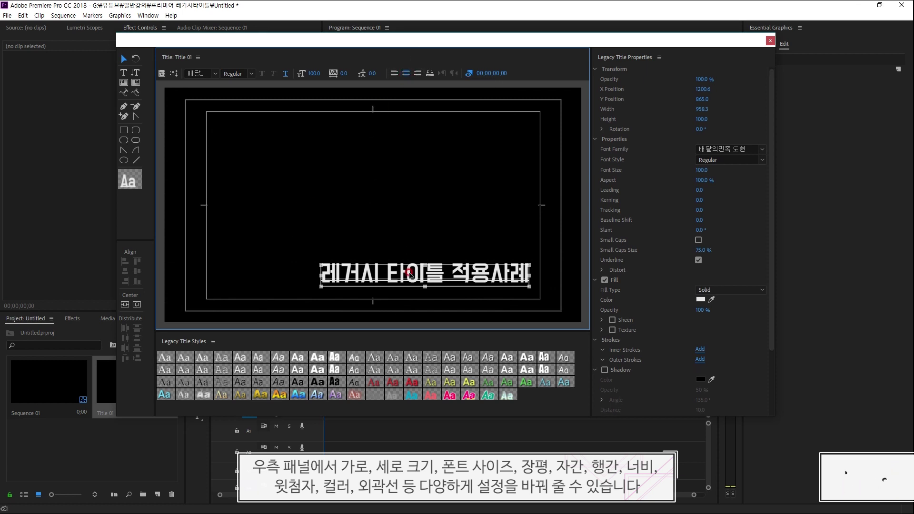
{"action": "left_click", "coordinate": [136, 304]}
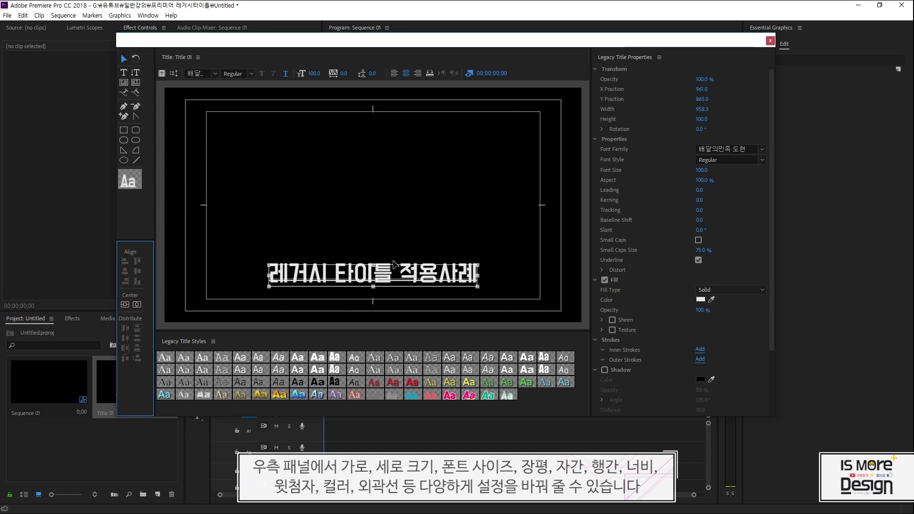
{"action": "left_click", "coordinate": [432, 282]}
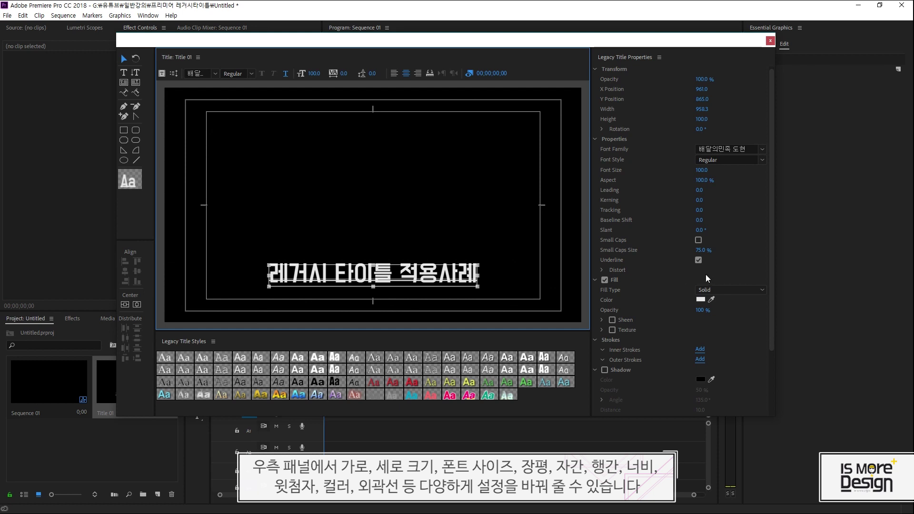
- Try distorting the title text with the Distort X and Y values
{"action": "left_click", "coordinate": [602, 270]}
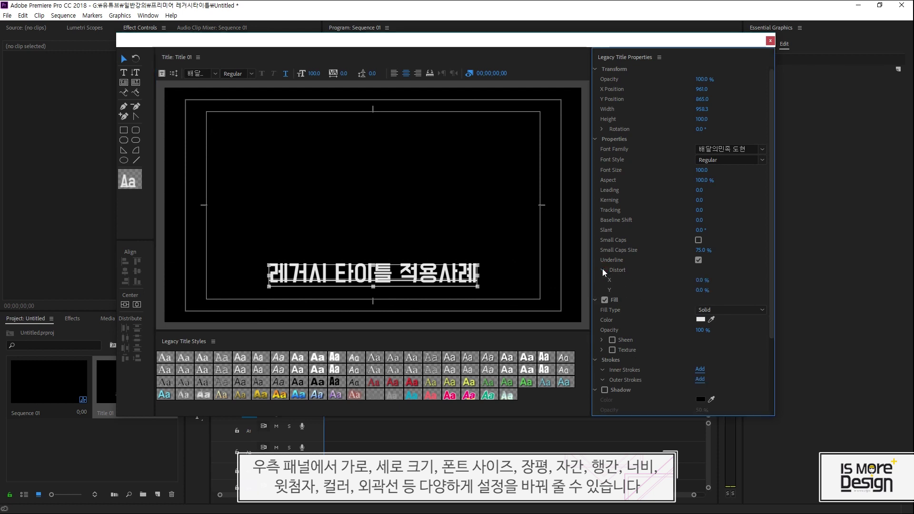
{"action": "mouse_move", "coordinate": [705, 281]}
{"action": "left_mouse_down"}
{"action": "mouse_move", "coordinate": [692, 276]}
{"action": "mouse_move", "coordinate": [702, 289]}
{"action": "mouse_move", "coordinate": [710, 282]}
{"action": "mouse_move", "coordinate": [698, 285]}
{"action": "left_mouse_up"}
{"action": "left_click", "coordinate": [602, 270]}
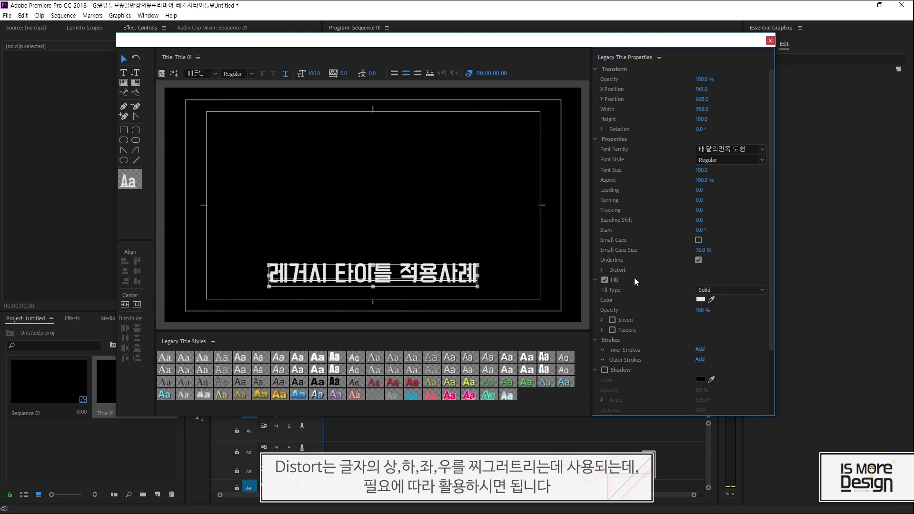
- Turn the title text's fill off and back on
{"action": "scroll", "coordinate": [634, 278], "scroll_direction": "down", "scroll_amount": 3}
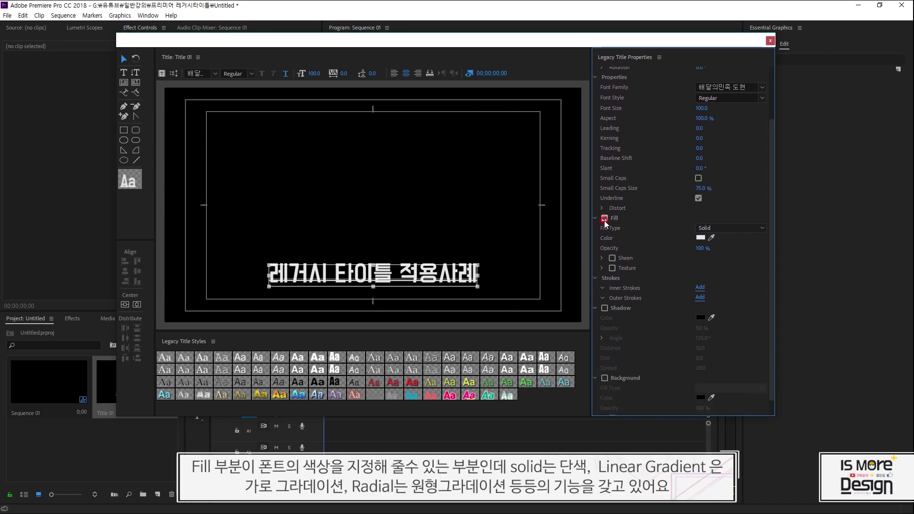
{"action": "left_click", "coordinate": [605, 219]}
{"action": "left_click", "coordinate": [604, 219]}
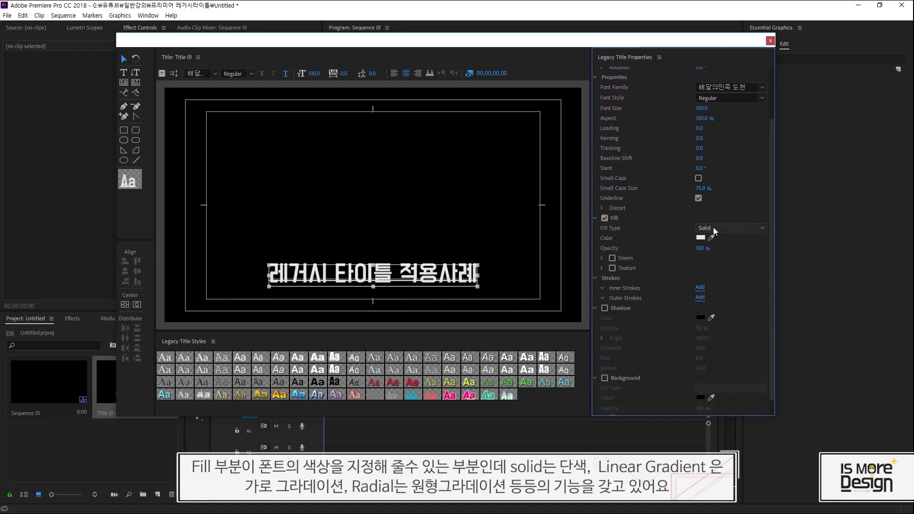
- Set the title text's solid fill color to yellow-green D2FF00
{"action": "left_click", "coordinate": [700, 237]}
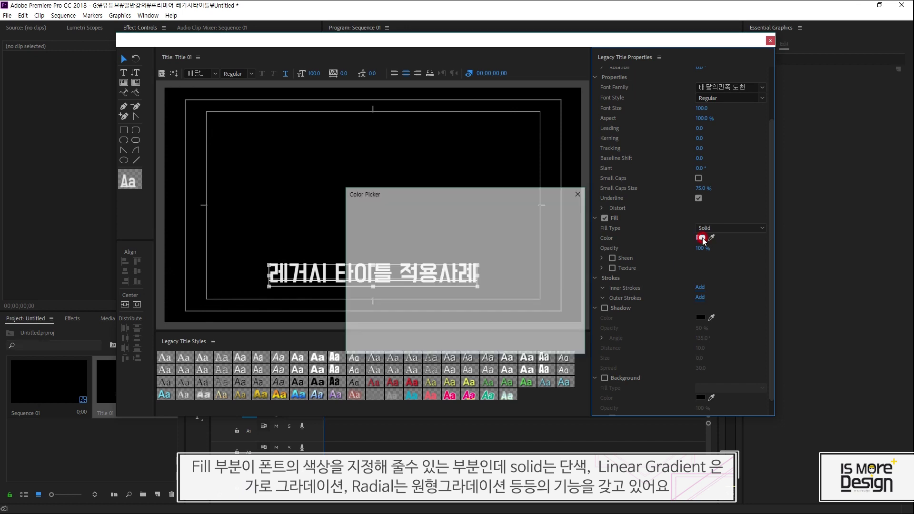
{"action": "left_click", "coordinate": [466, 253]}
{"action": "left_click", "coordinate": [484, 232]}
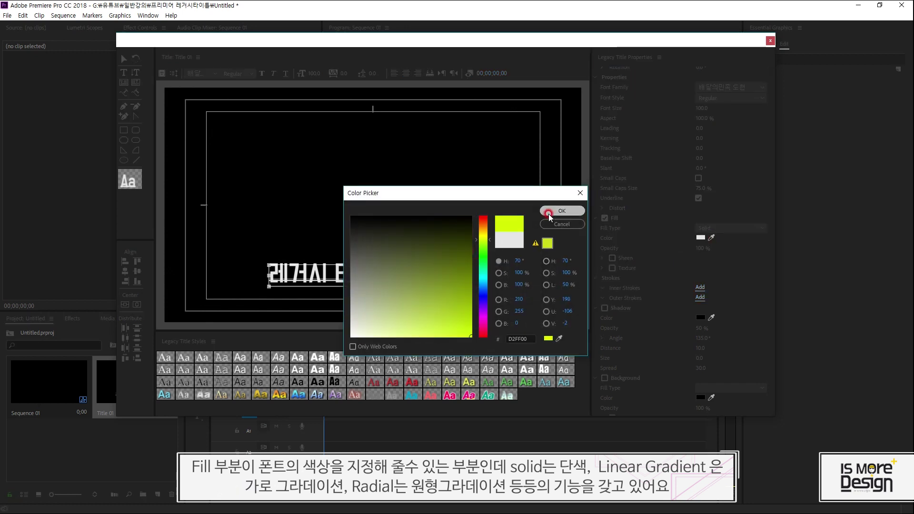
{"action": "left_click", "coordinate": [561, 211]}
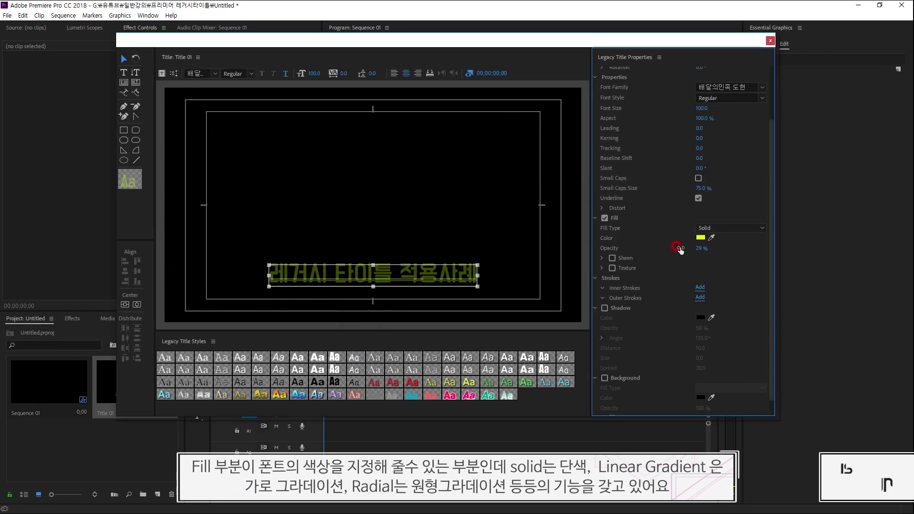
- Change the title text's fill type to Linear Gradient
{"action": "left_click", "coordinate": [717, 230]}
{"action": "left_click", "coordinate": [718, 231]}
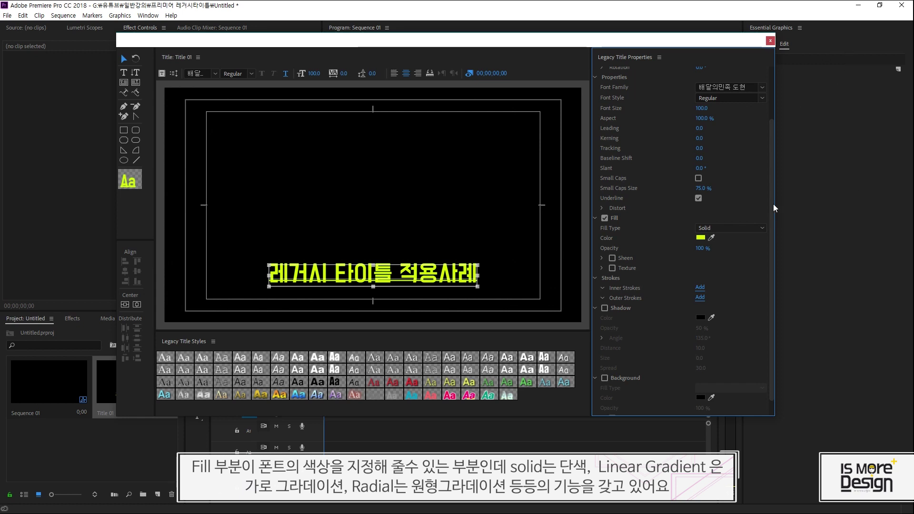
{"action": "left_click", "coordinate": [714, 229]}
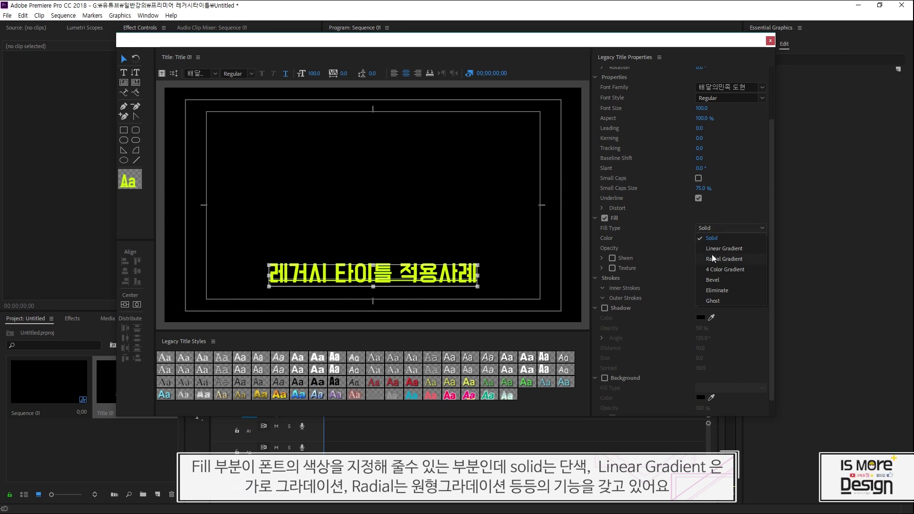
{"action": "left_click", "coordinate": [727, 249]}
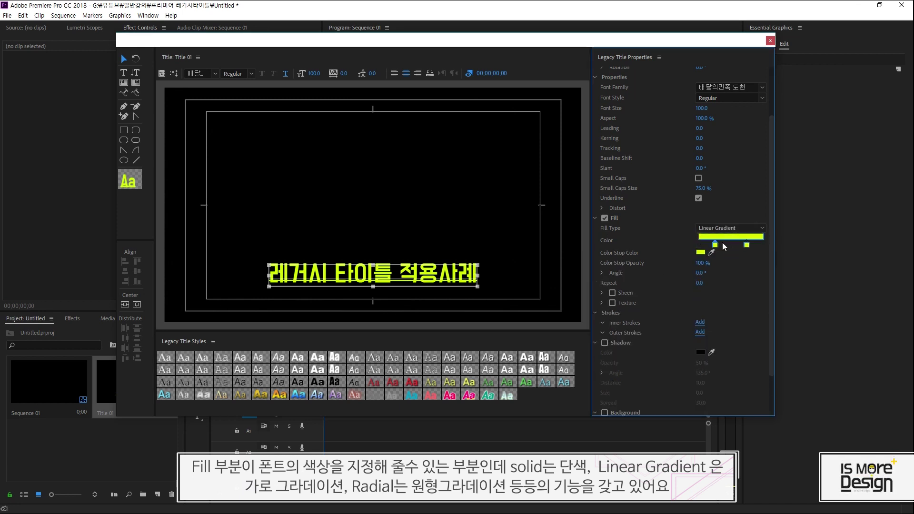
- Set the gradient's first color stop to cyan 00C6FF and spread the two stops to the ends of the gradient bar
{"action": "double_click", "coordinate": [716, 246]}
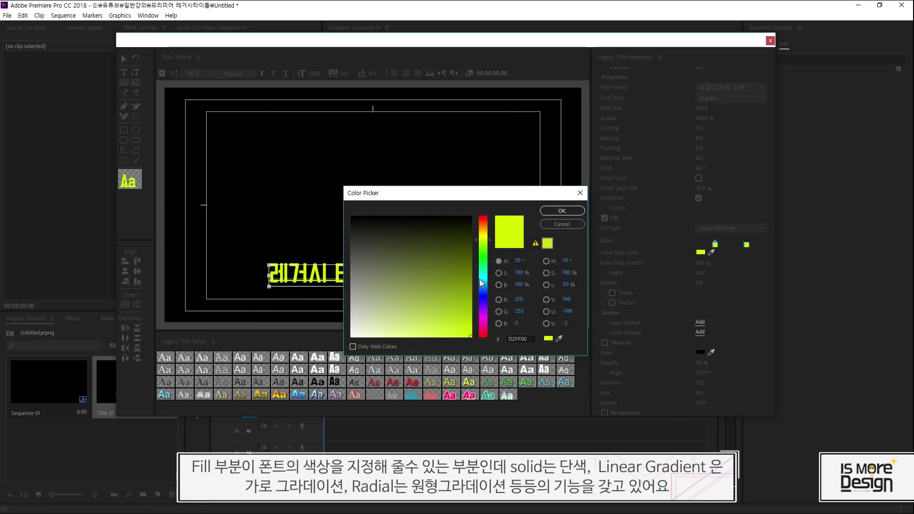
{"action": "left_click_drag", "start_coordinate": [481, 282], "coordinate": [485, 285]}
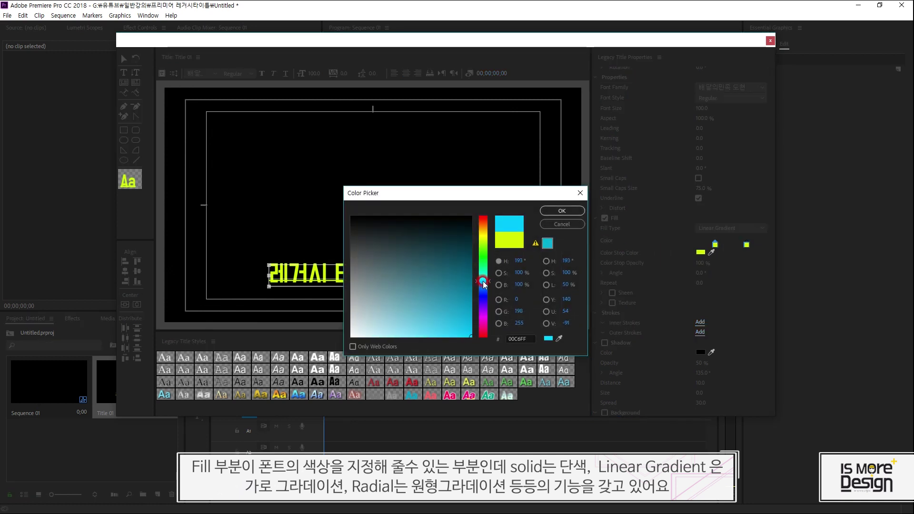
{"action": "left_click", "coordinate": [562, 210]}
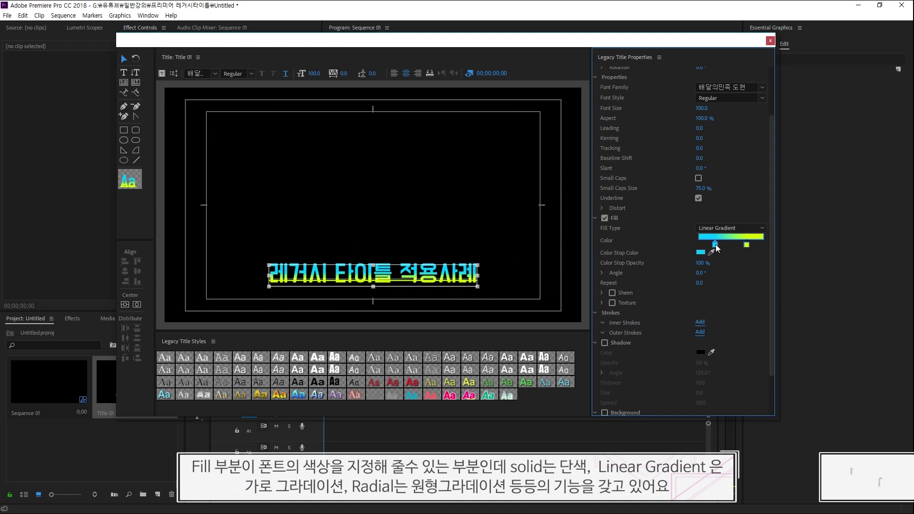
{"action": "left_click_drag", "start_coordinate": [716, 245], "coordinate": [784, 246]}
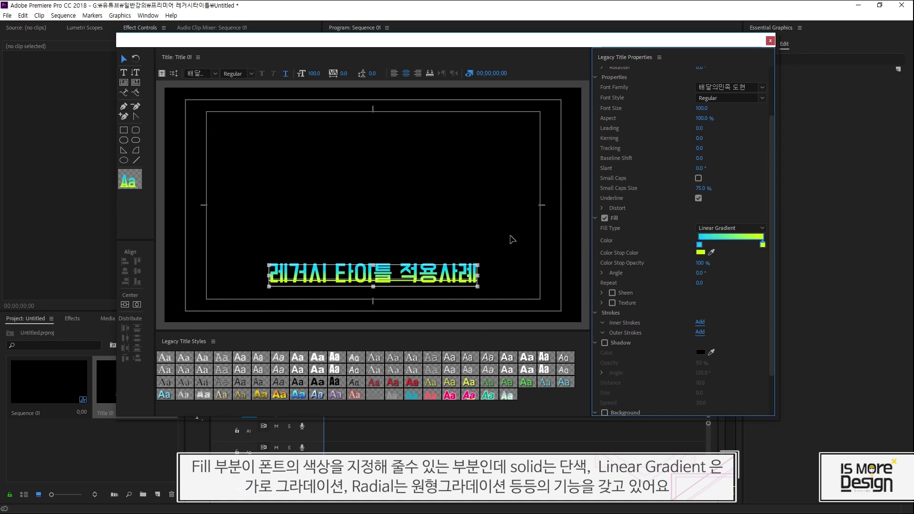
- Reposition both gradient stops inward along the color bar and try changing the second stop's Color Stop Opacity
{"action": "left_click", "coordinate": [486, 218]}
{"action": "left_click", "coordinate": [447, 283]}
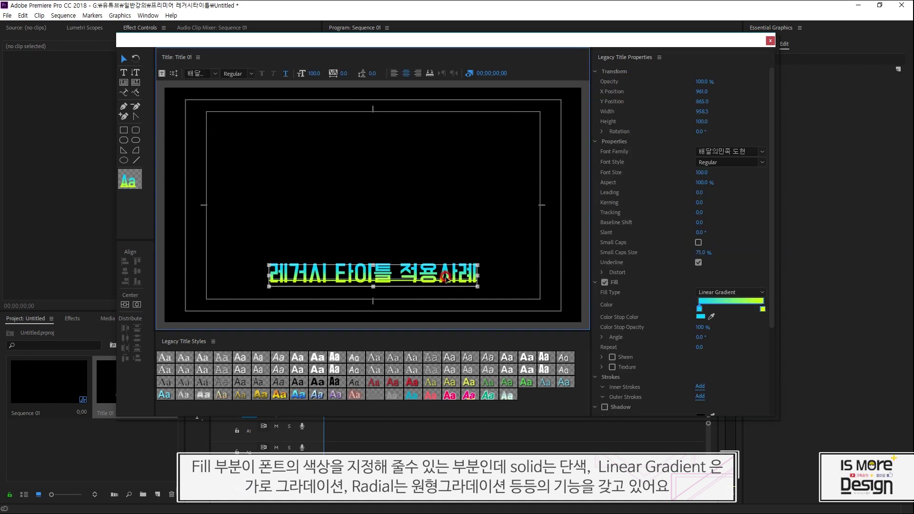
{"action": "left_click_drag", "start_coordinate": [700, 309], "coordinate": [714, 311]}
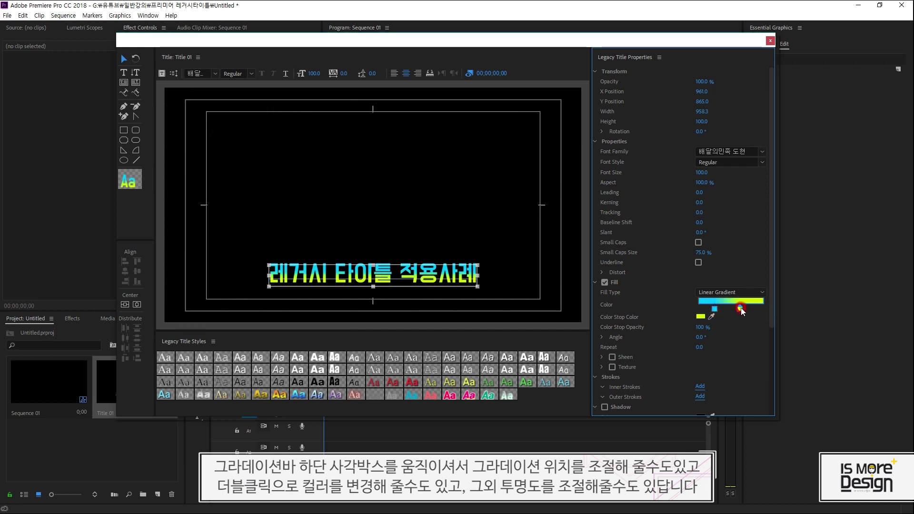
{"action": "left_click_drag", "start_coordinate": [742, 310], "coordinate": [752, 308]}
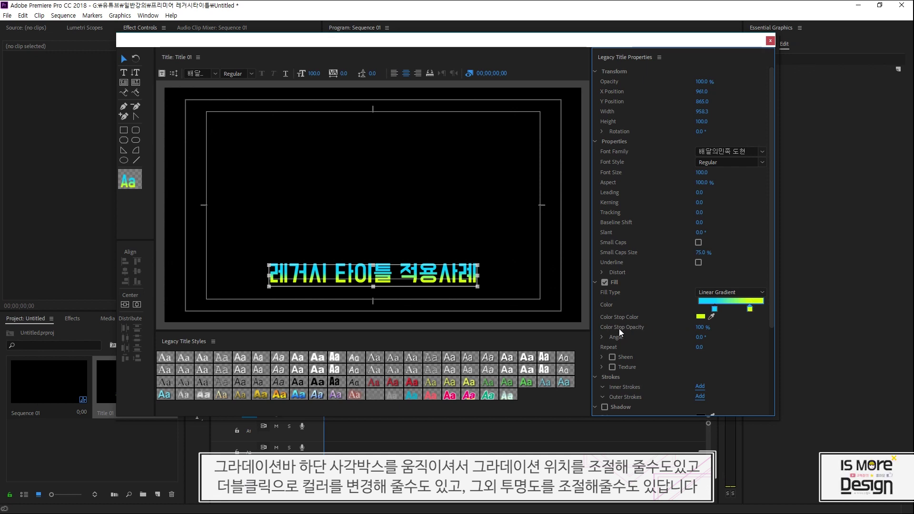
{"action": "left_click", "coordinate": [755, 327]}
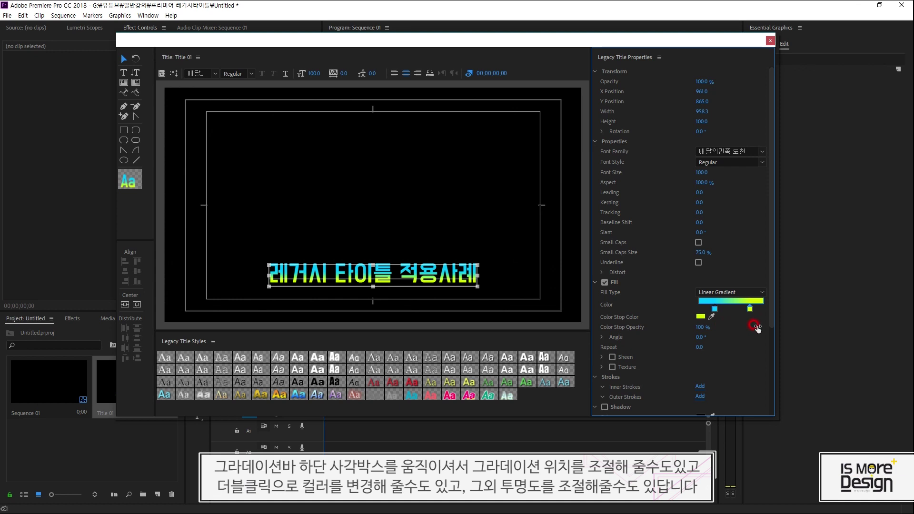
{"action": "left_click_drag", "start_coordinate": [757, 327], "coordinate": [735, 328]}
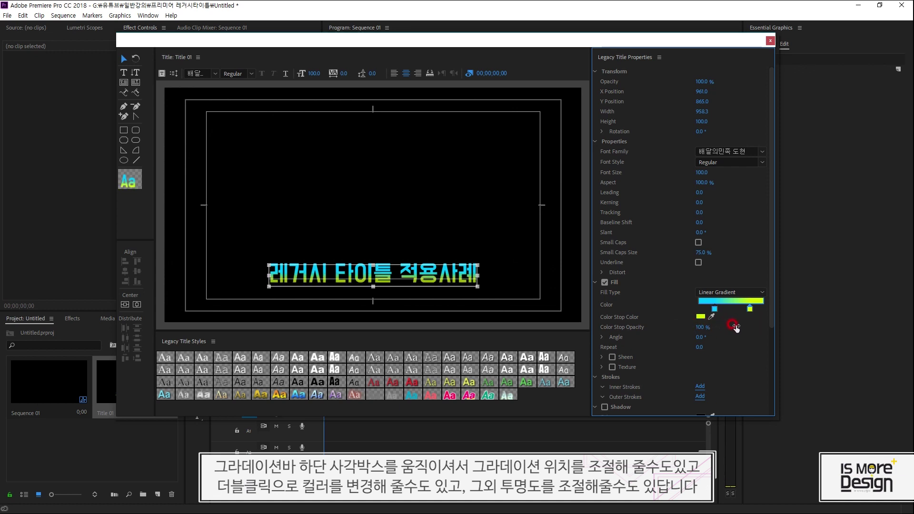
- Undo the recent gradient edits on the title text, back to the solid fill
{"action": "key", "text": "ctrl+z"}
{"action": "key", "text": "ctrl+z"}
{"action": "key", "text": "ctrl+z"}
{"action": "key", "text": "ctrl+z"}
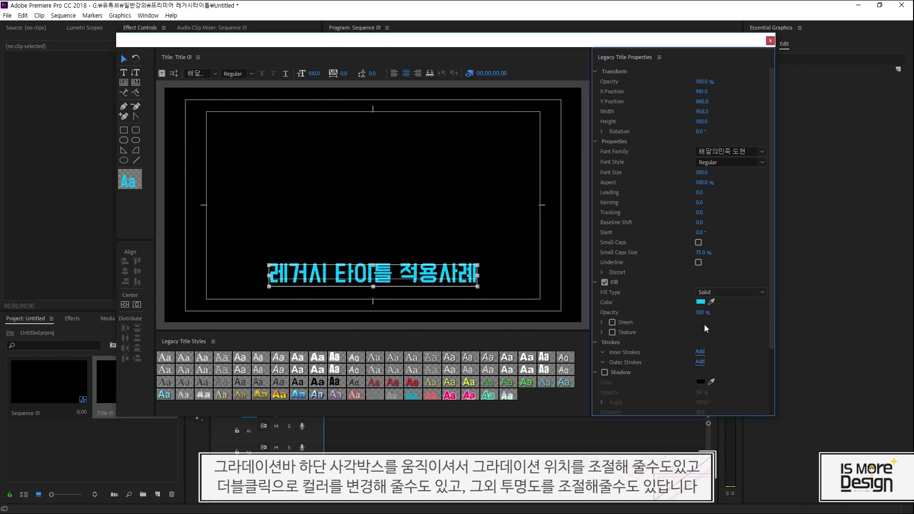
- Apply the Linear Gradient fill type to the cyan title text again and try adjusting the second stop's opacity
{"action": "left_click", "coordinate": [735, 292]}
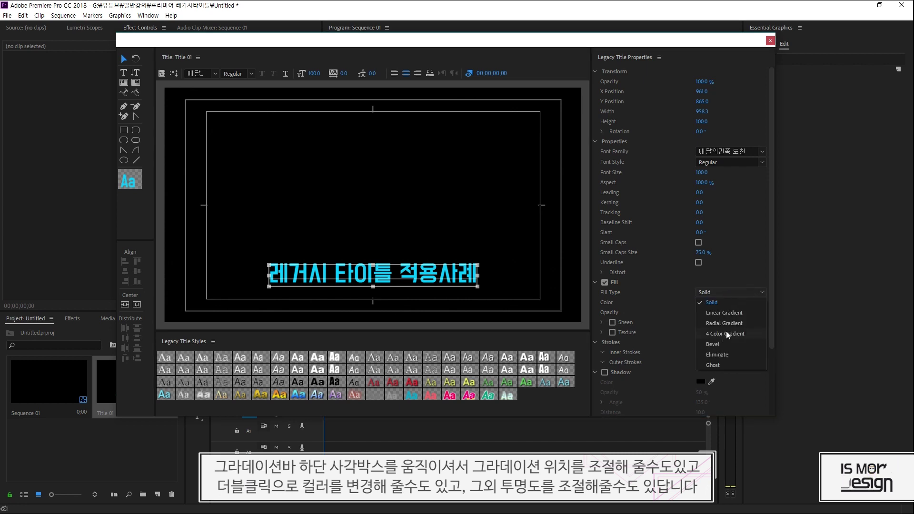
{"action": "left_click", "coordinate": [738, 312]}
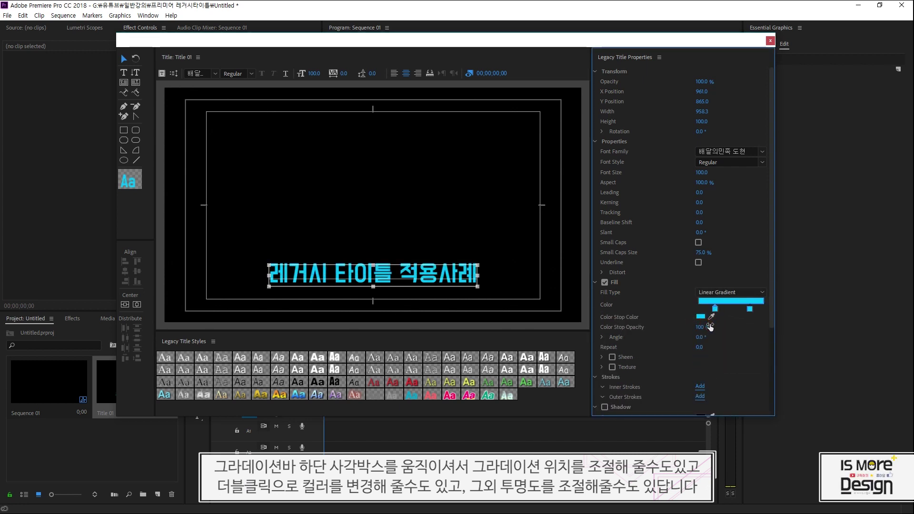
{"action": "left_click", "coordinate": [750, 309]}
{"action": "left_click_drag", "start_coordinate": [707, 330], "coordinate": [730, 330]}
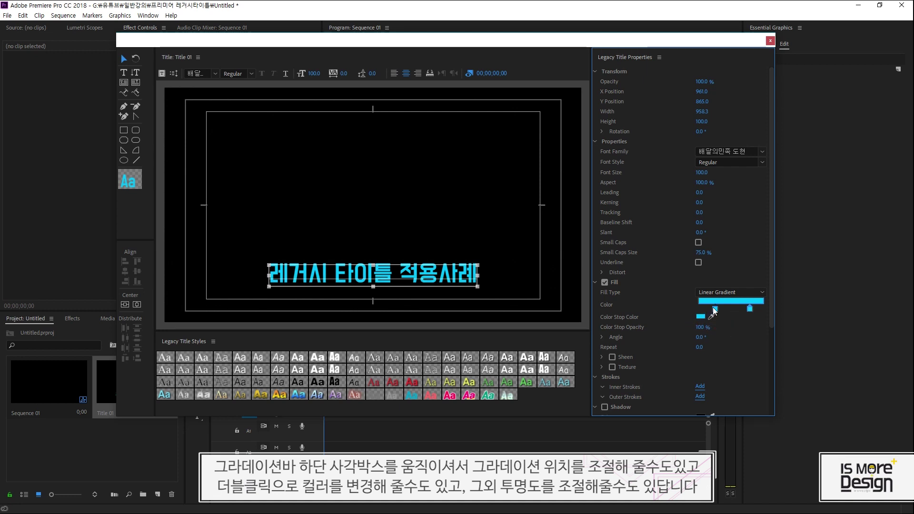
- Set the gradient's first color stop to yellow-green C0FF00 and rotate the gradient angle to 331°
{"action": "double_click", "coordinate": [714, 309]}
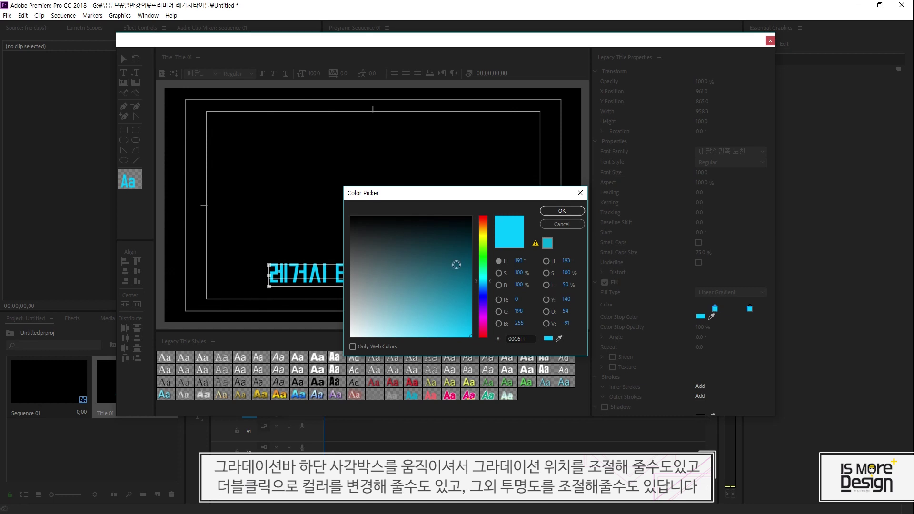
{"action": "left_click_drag", "start_coordinate": [484, 264], "coordinate": [484, 245]}
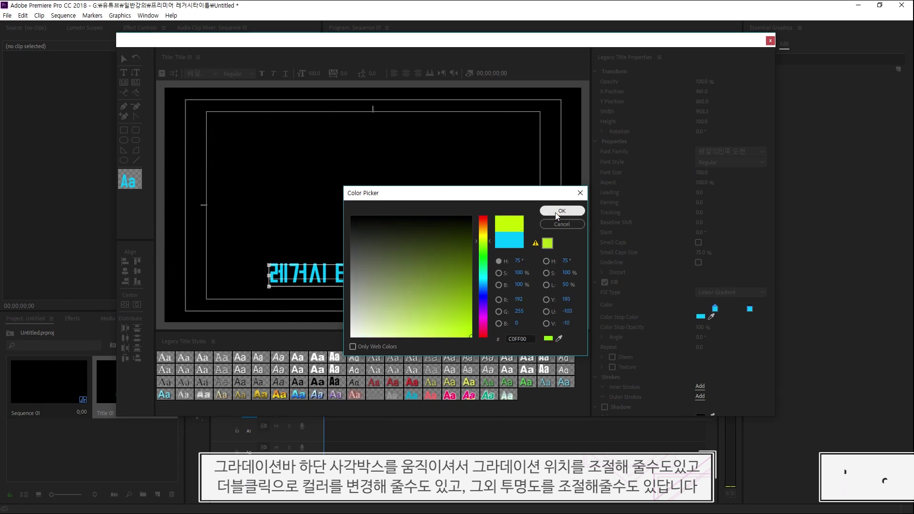
{"action": "left_click", "coordinate": [562, 210]}
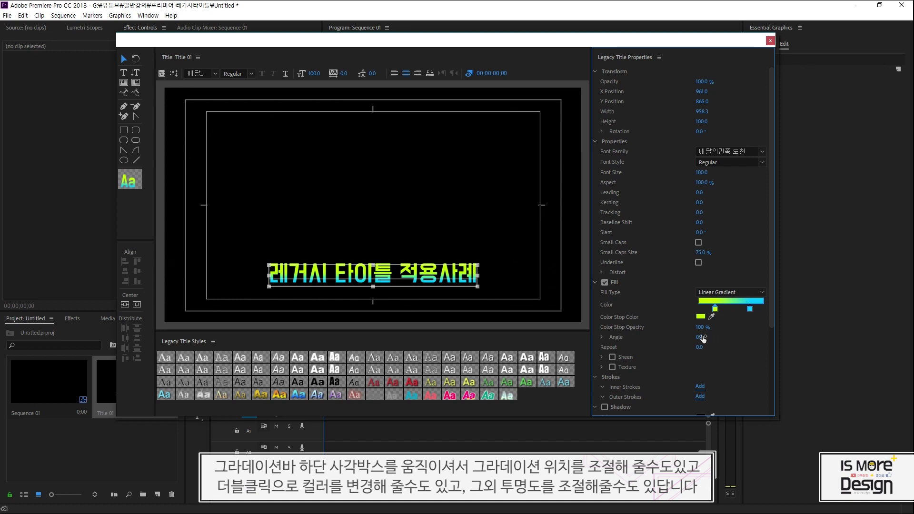
{"action": "left_click_drag", "start_coordinate": [719, 340], "coordinate": [682, 338]}
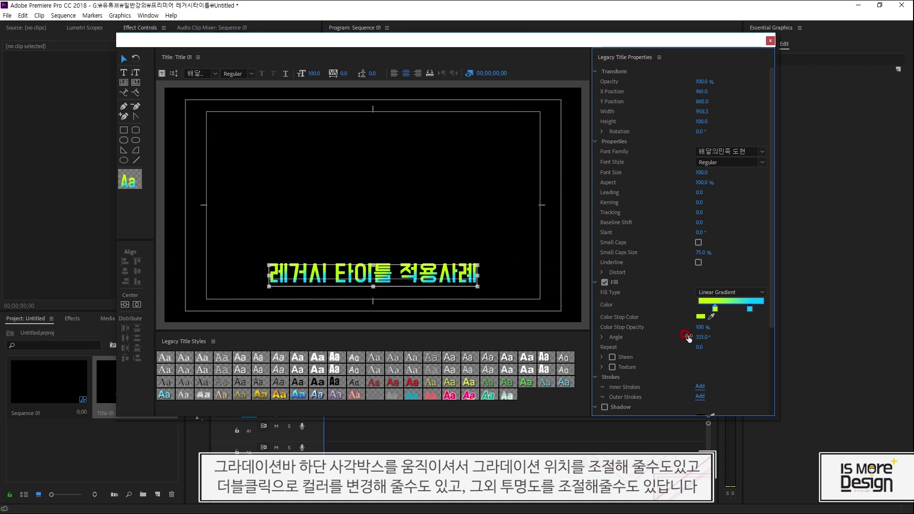
- Change the gradient's second color stop from cyan to red
{"action": "double_click", "coordinate": [750, 310]}
{"action": "left_click", "coordinate": [483, 328]}
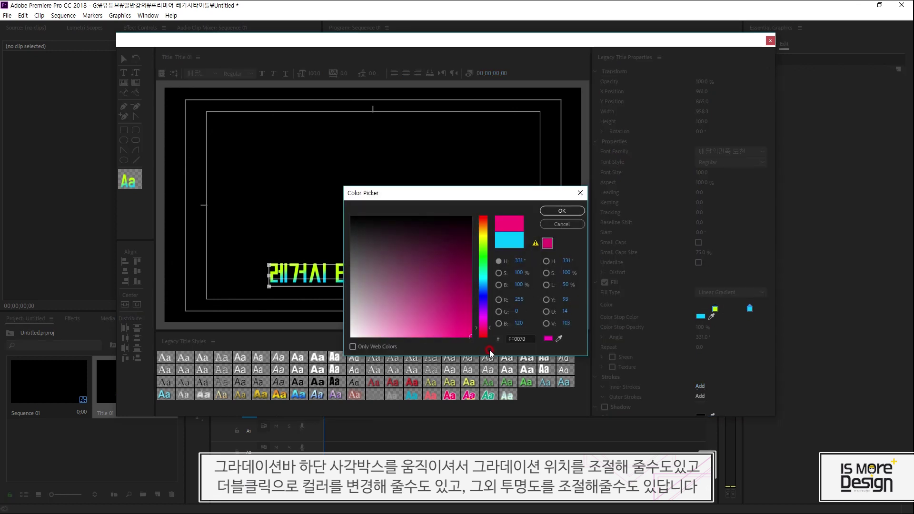
{"action": "left_click_drag", "start_coordinate": [491, 352], "coordinate": [490, 353]}
{"action": "left_click", "coordinate": [563, 211]}
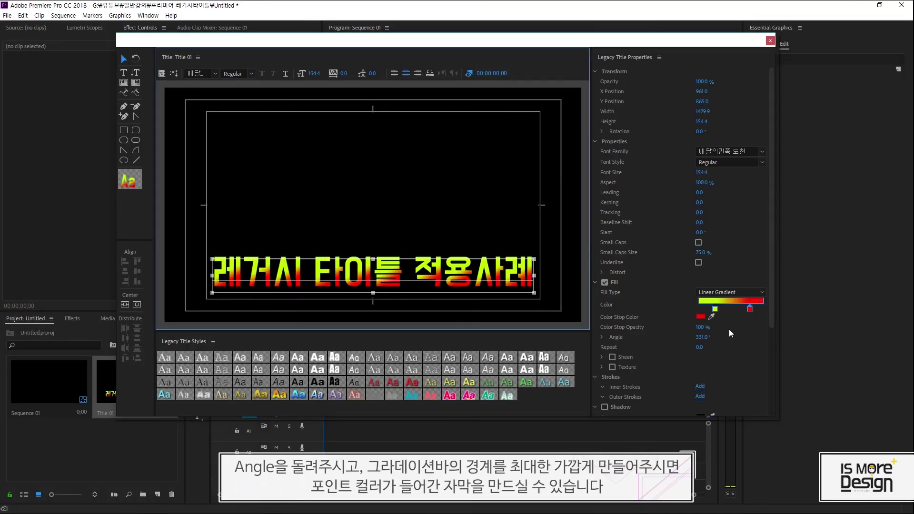
- Move the two gradient stops together near the far end of the color bar for a sharp color boundary, and check the deselected title
{"action": "left_click", "coordinate": [747, 310]}
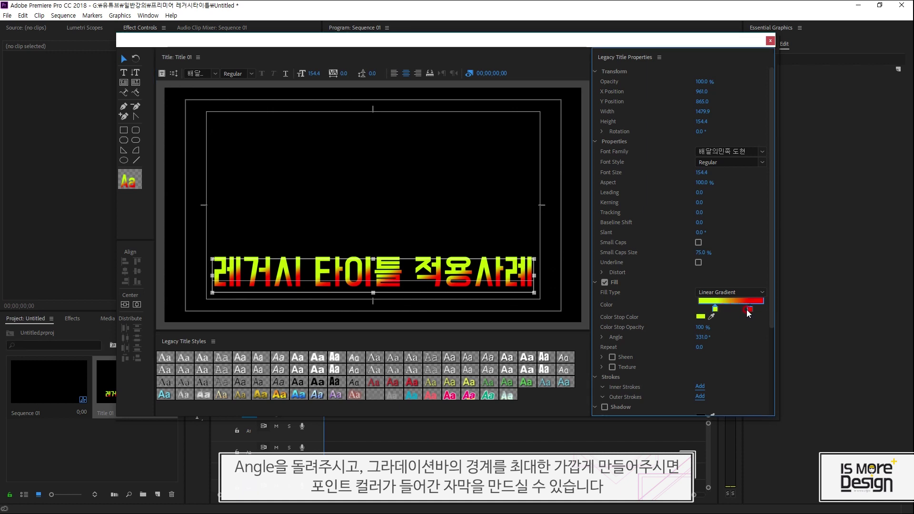
{"action": "left_click_drag", "start_coordinate": [747, 310], "coordinate": [752, 309]}
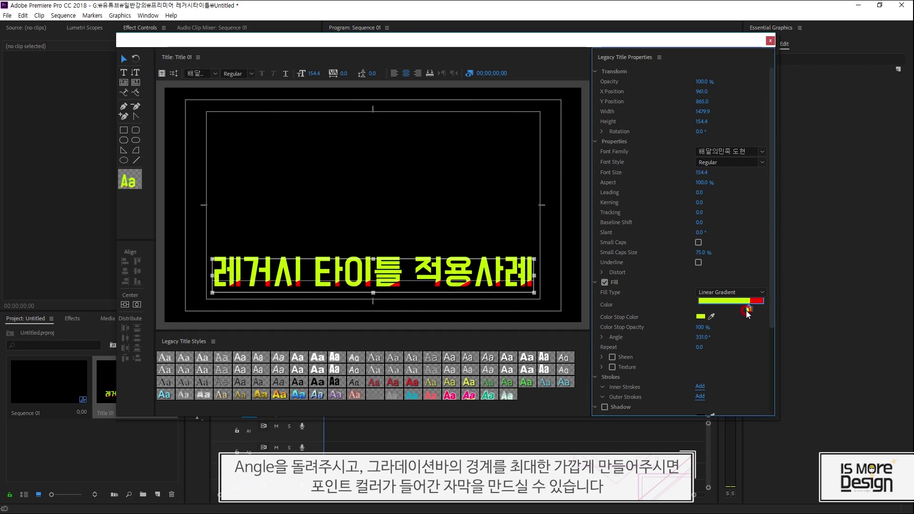
{"action": "mouse_move", "coordinate": [747, 311]}
{"action": "left_mouse_down"}
{"action": "mouse_move", "coordinate": [756, 309]}
{"action": "mouse_move", "coordinate": [738, 310]}
{"action": "left_mouse_up"}
{"action": "left_click", "coordinate": [471, 217]}
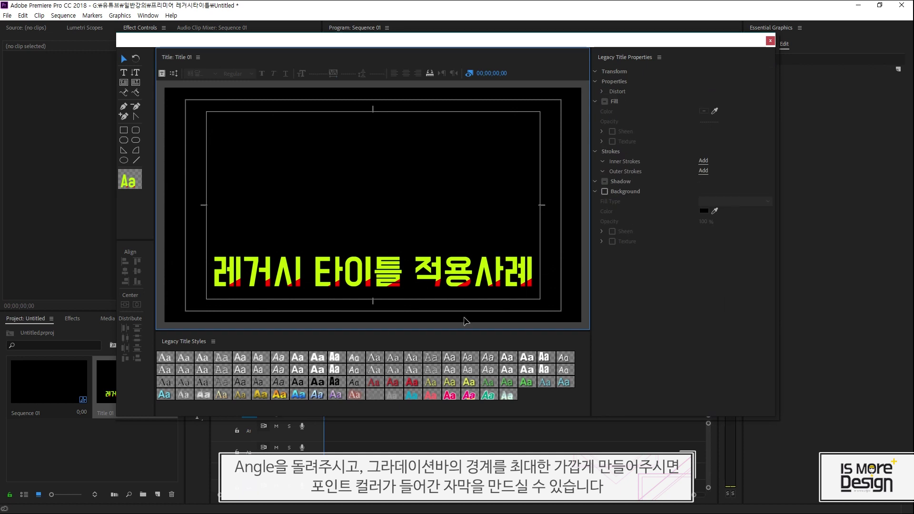
{"action": "left_click", "coordinate": [506, 277]}
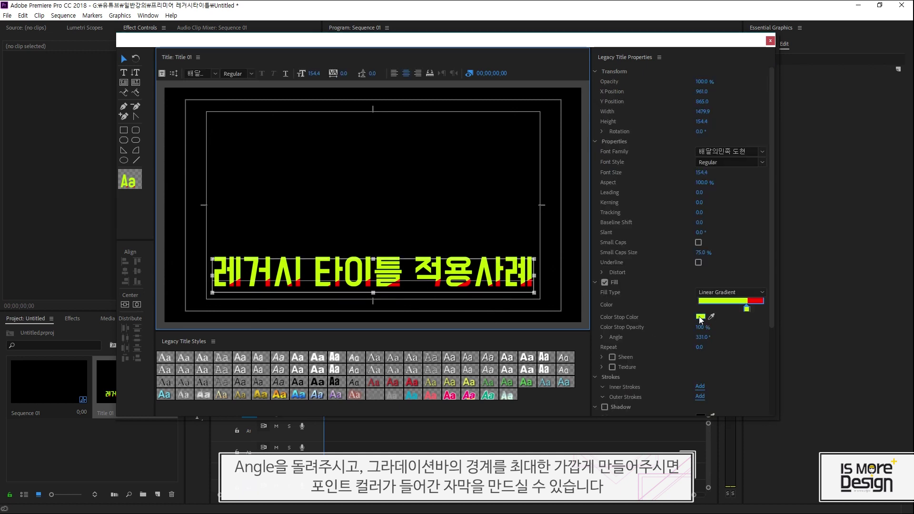
- Change the gradient's red color stop to white FFFFFF and check the title text deselected
{"action": "left_click", "coordinate": [750, 309]}
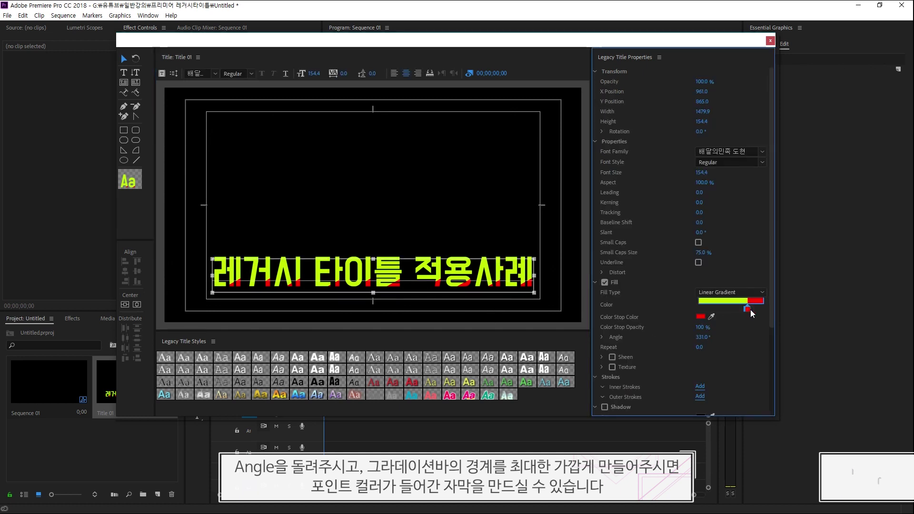
{"action": "left_click", "coordinate": [701, 316]}
{"action": "left_click", "coordinate": [388, 317]}
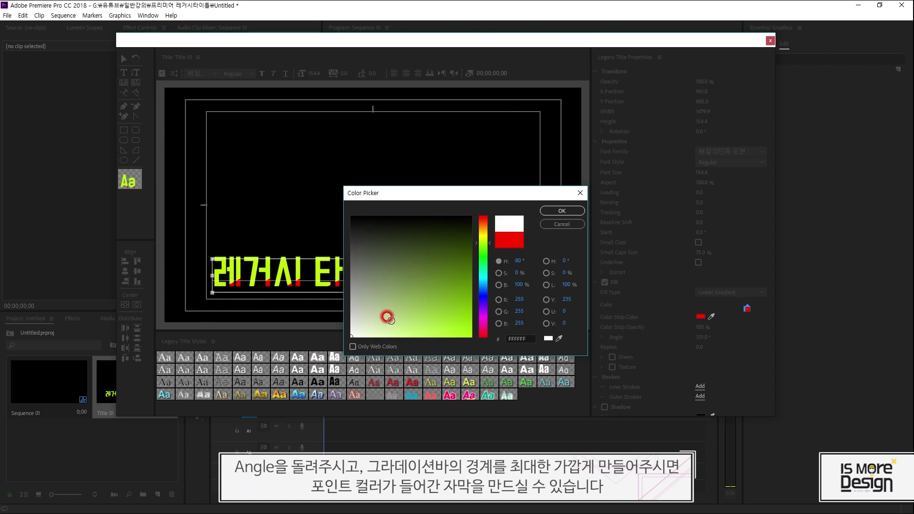
{"action": "left_click", "coordinate": [562, 211]}
{"action": "left_click", "coordinate": [558, 309]}
{"action": "left_click", "coordinate": [507, 277]}
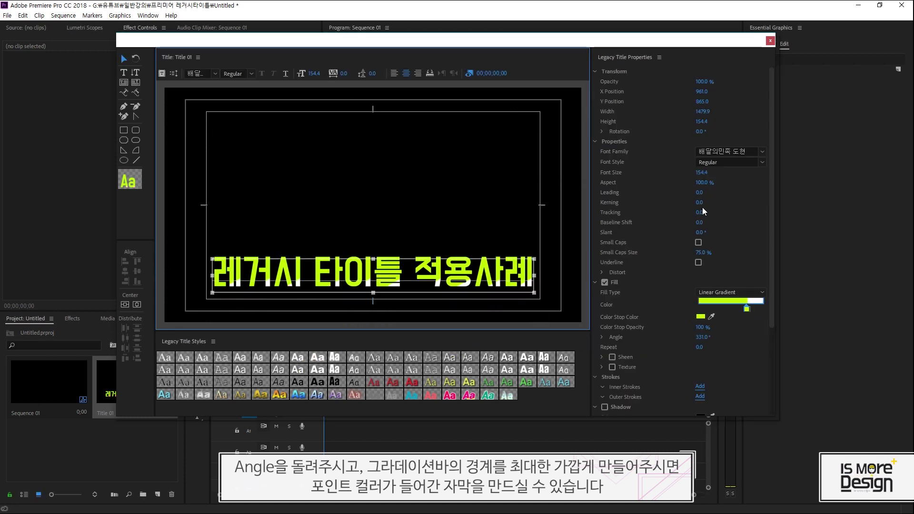
- Set the title text's kerning to -5 and try the fill's Sheen option
{"action": "left_click_drag", "start_coordinate": [703, 208], "coordinate": [731, 350]}
{"action": "scroll", "coordinate": [732, 350], "scroll_direction": "down", "scroll_amount": 3}
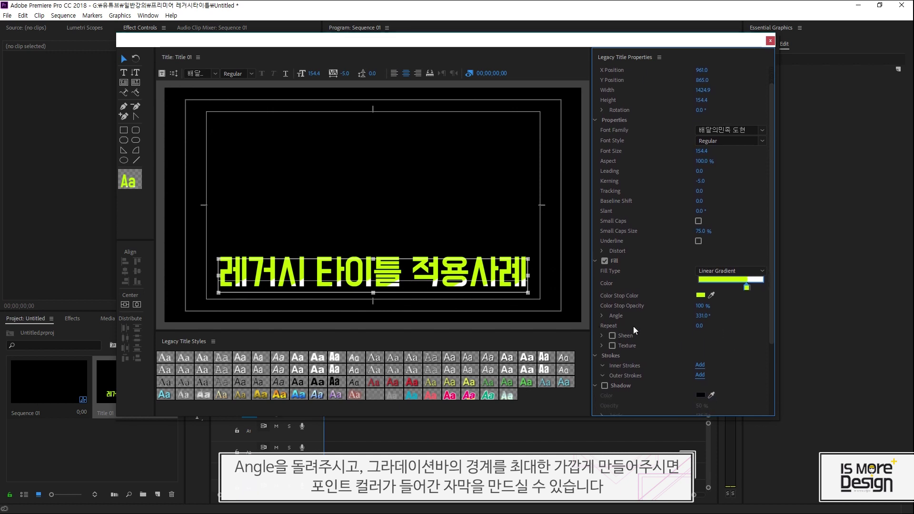
{"action": "scroll", "coordinate": [624, 327], "scroll_direction": "down", "scroll_amount": 1}
{"action": "left_click", "coordinate": [612, 330]}
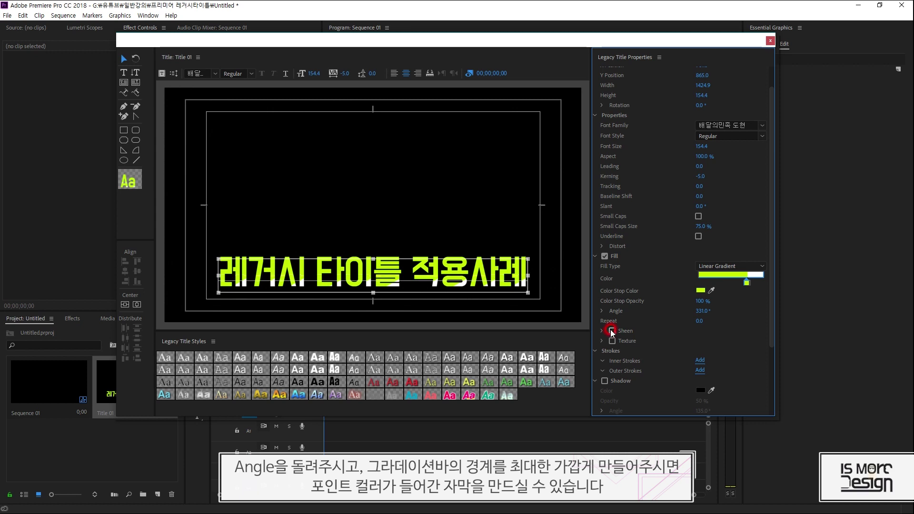
{"action": "scroll", "coordinate": [676, 329], "scroll_direction": "down", "scroll_amount": 4}
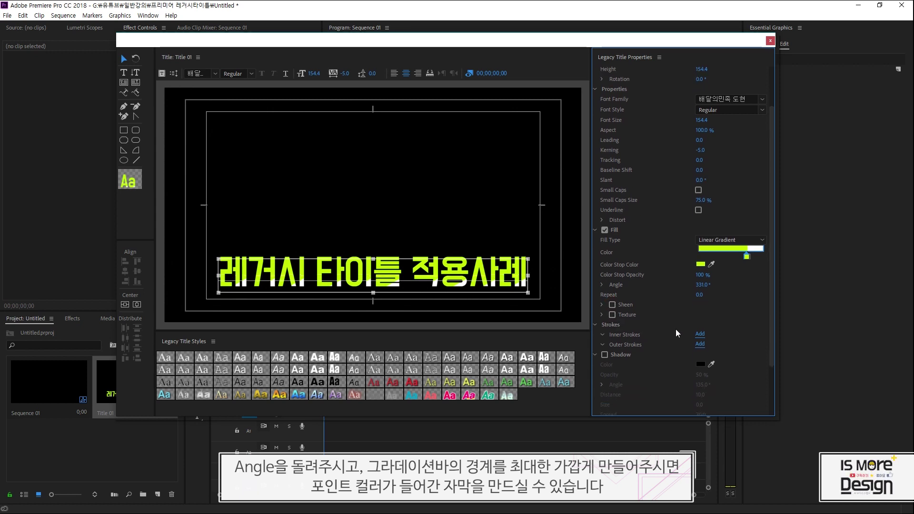
- Enable the Texture option of the title text's fill and open the texture image chooser
{"action": "left_click", "coordinate": [603, 296]}
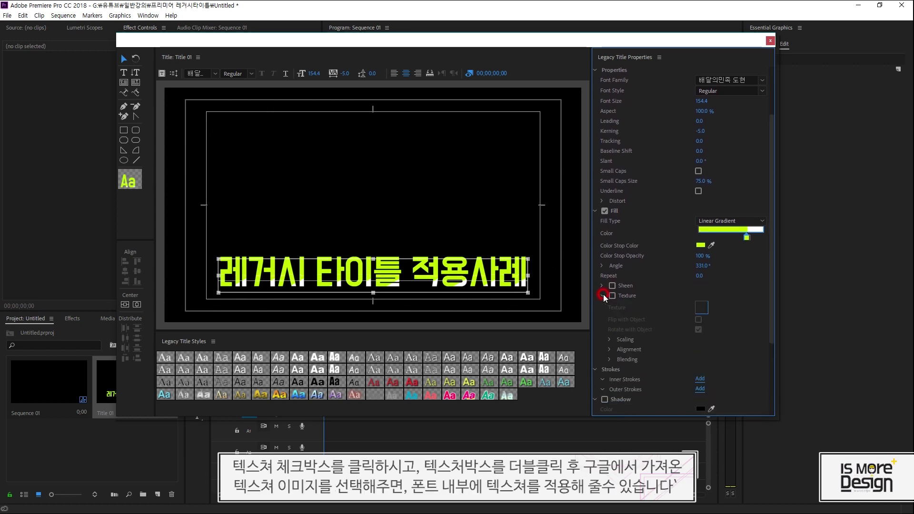
{"action": "left_click", "coordinate": [613, 296]}
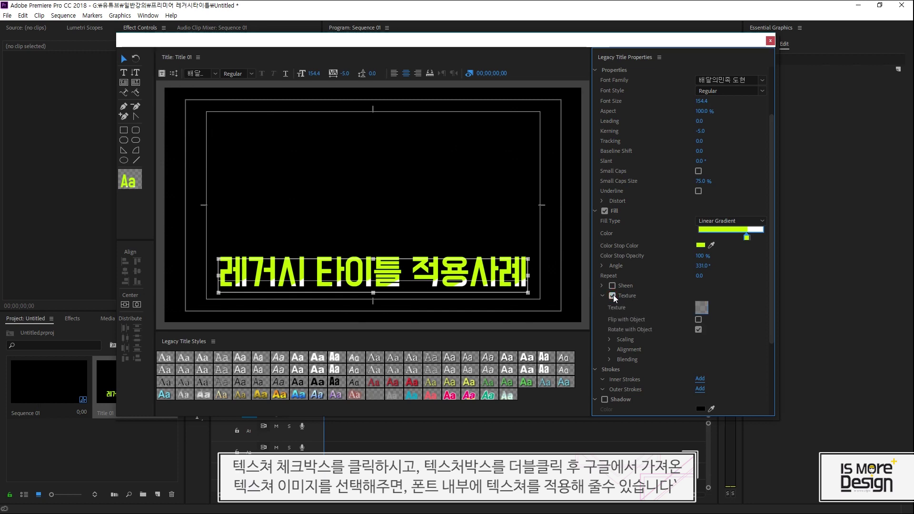
{"action": "double_click", "coordinate": [703, 309]}
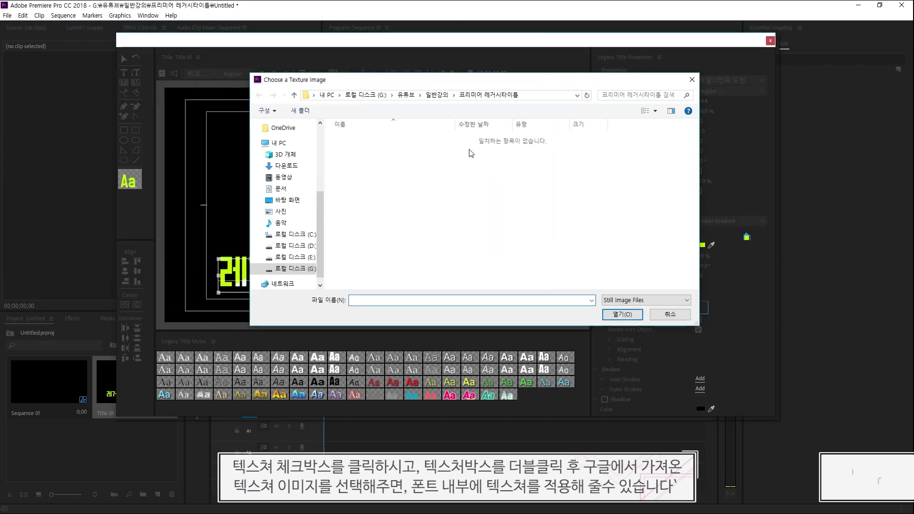
{"action": "left_click", "coordinate": [442, 94]}
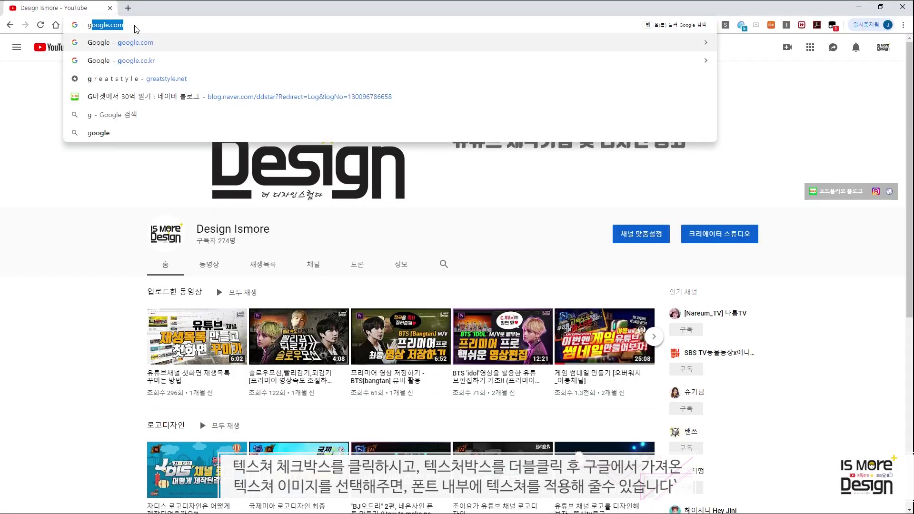
- Switch to the Chrome browser and search Google Images for "texture"
{"action": "key", "text": "Return"}
{"action": "type", "text": "texture"}
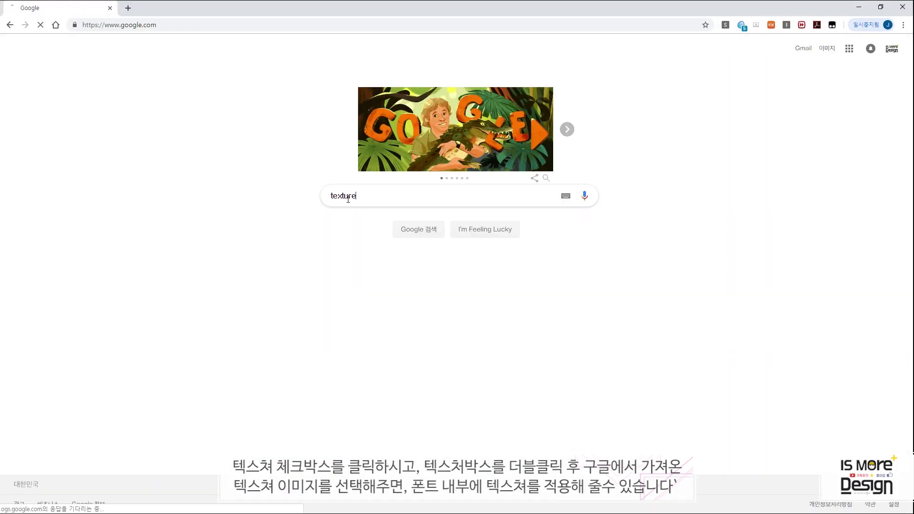
{"action": "key", "text": "Return"}
{"action": "left_click", "coordinate": [111, 84]}
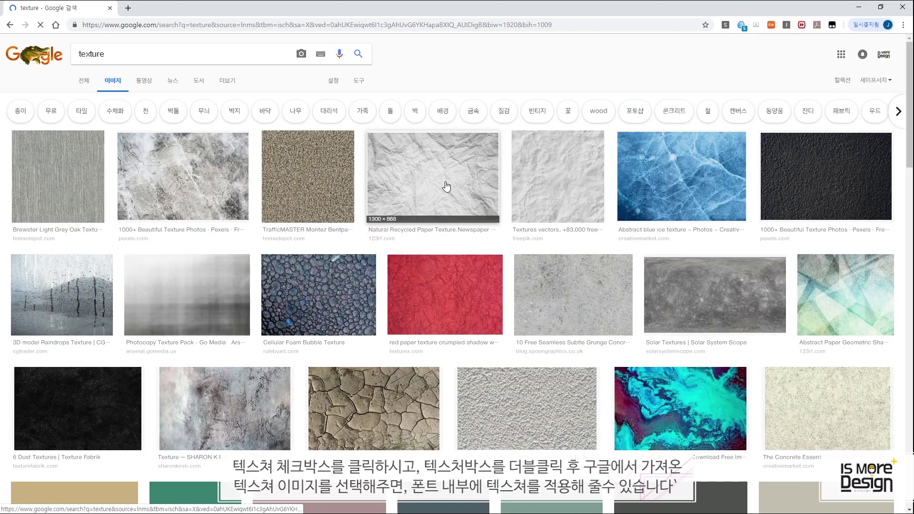
- Open the "Abstract blue ice texture" image result and copy the picture into the 유튜브 folder of Premiere Pro's texture chooser
{"action": "left_click", "coordinate": [685, 197]}
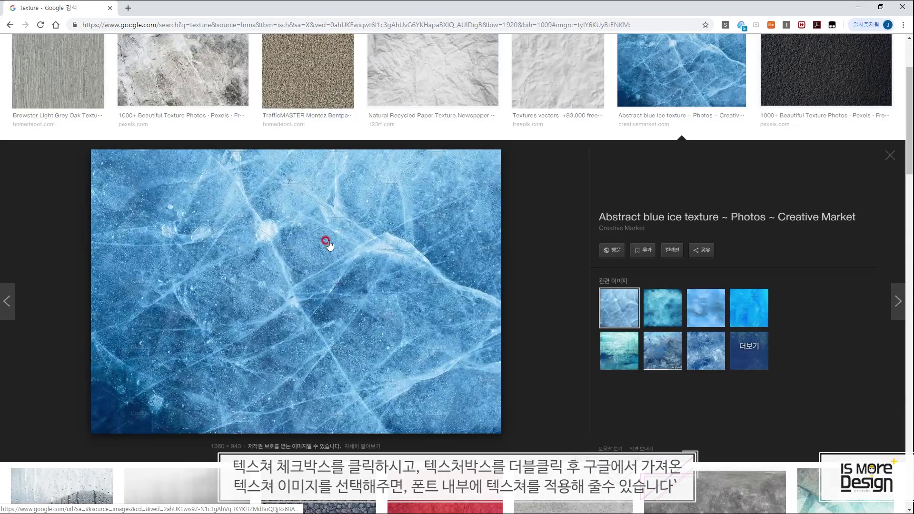
{"action": "left_click_drag", "start_coordinate": [327, 241], "coordinate": [724, 267]}
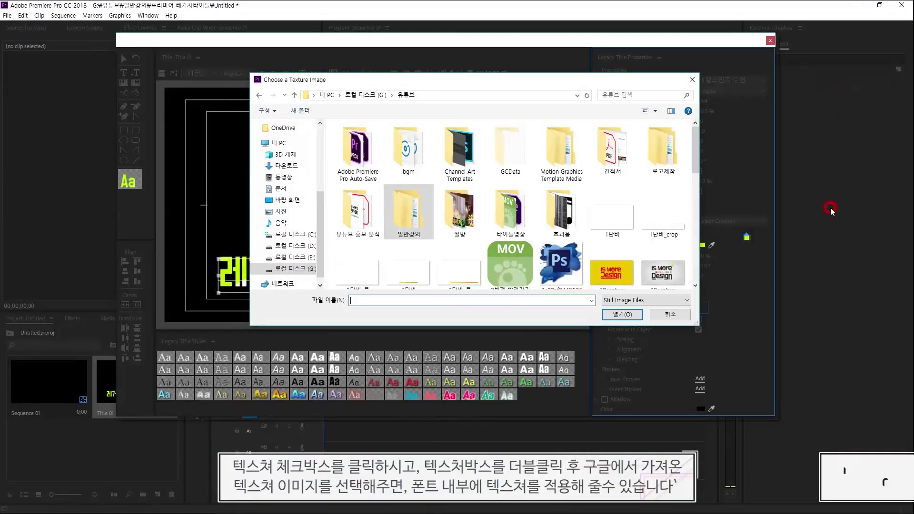
{"action": "left_click_drag", "start_coordinate": [588, 251], "coordinate": [591, 247]}
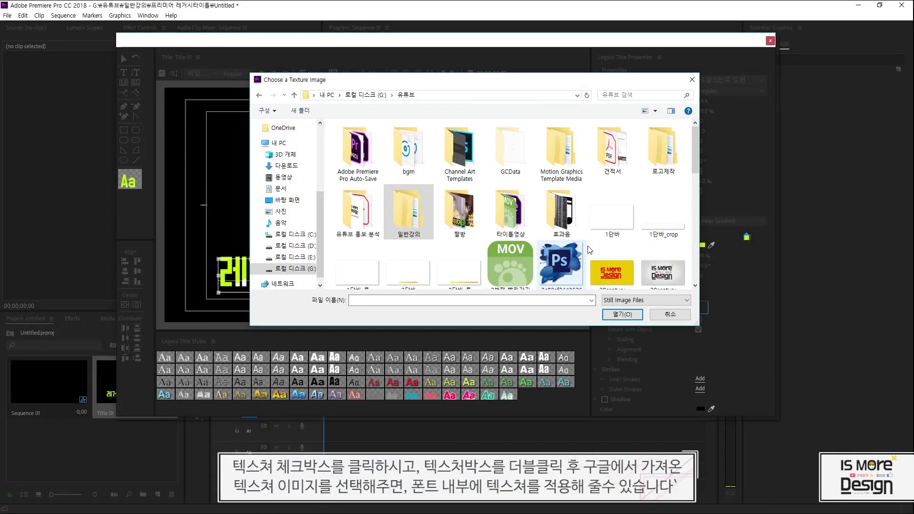
- Find the copied blue ice image in the 유튜브 folder and apply it as the title text's fill texture
{"action": "scroll", "coordinate": [697, 229], "scroll_direction": "up", "scroll_amount": 1}
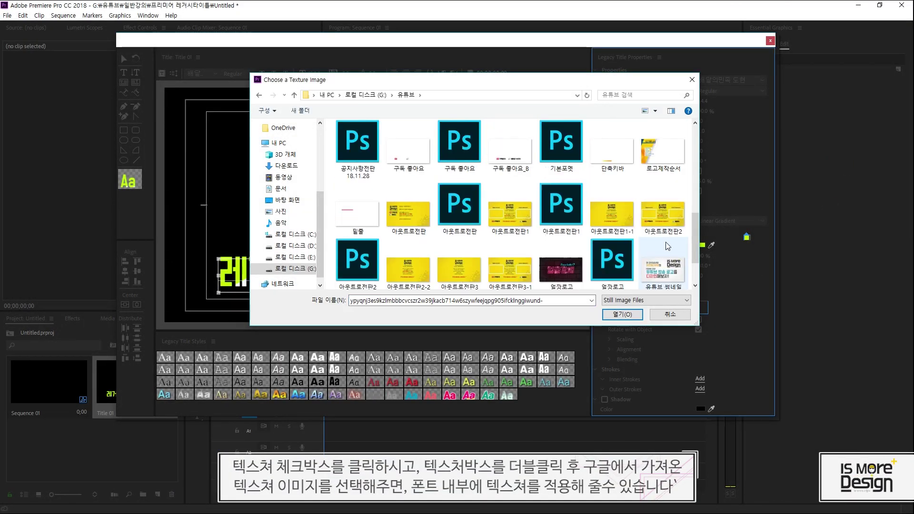
{"action": "scroll", "coordinate": [697, 229], "scroll_direction": "up", "scroll_amount": 3}
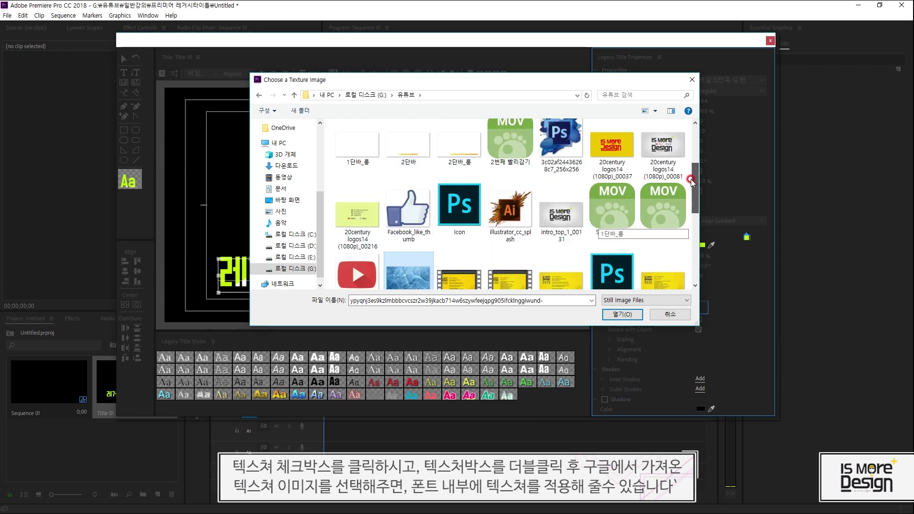
{"action": "left_click", "coordinate": [577, 95]}
{"action": "left_click", "coordinate": [577, 95]}
{"action": "left_click", "coordinate": [577, 95]}
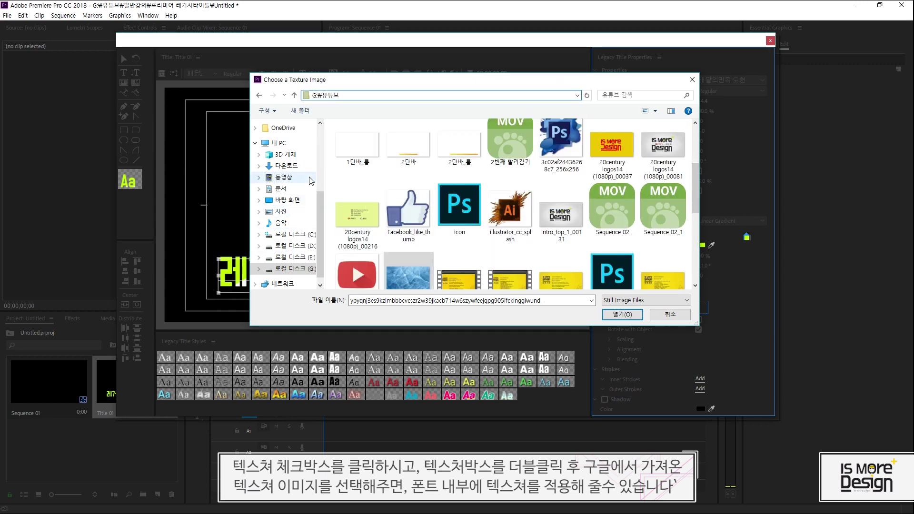
{"action": "scroll", "coordinate": [376, 267], "scroll_direction": "down", "scroll_amount": 1}
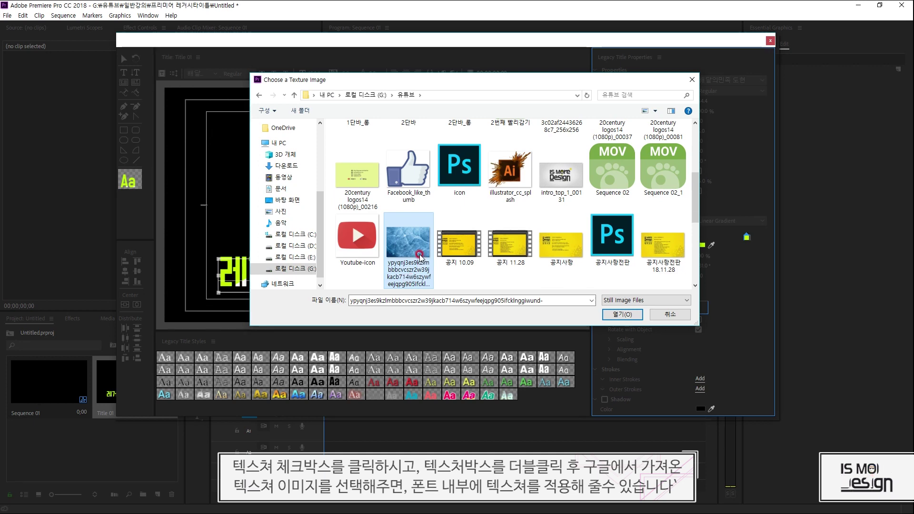
{"action": "double_click", "coordinate": [421, 257]}
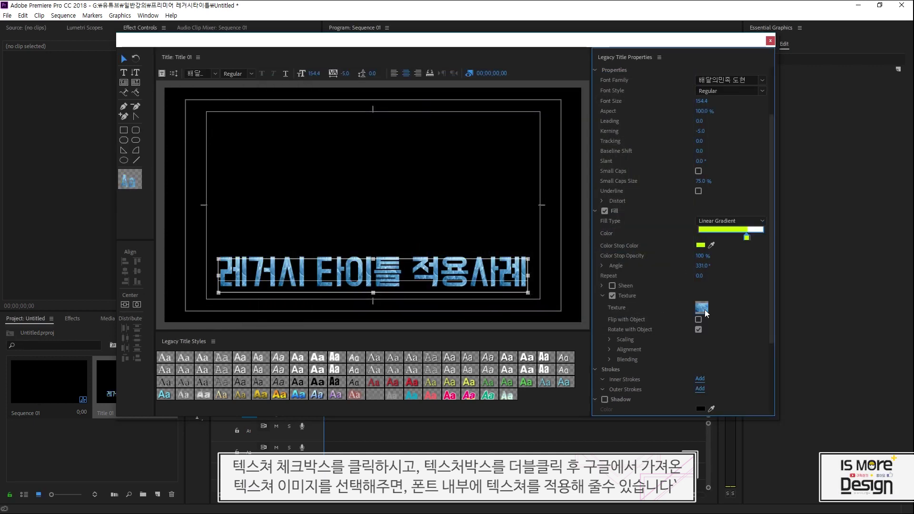
- Try a horizontal texture scaling of 105%, undo it and collapse the scaling options
{"action": "left_click", "coordinate": [610, 339]}
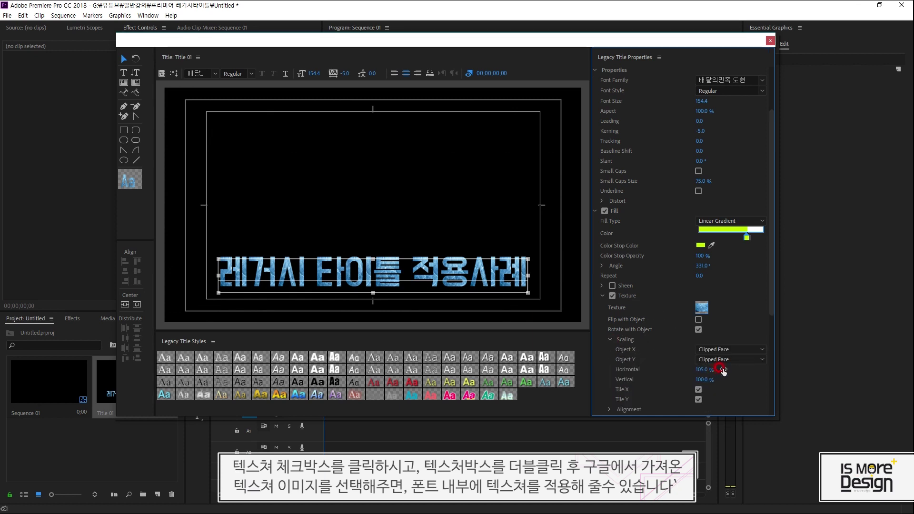
{"action": "key", "text": "ctrl+z"}
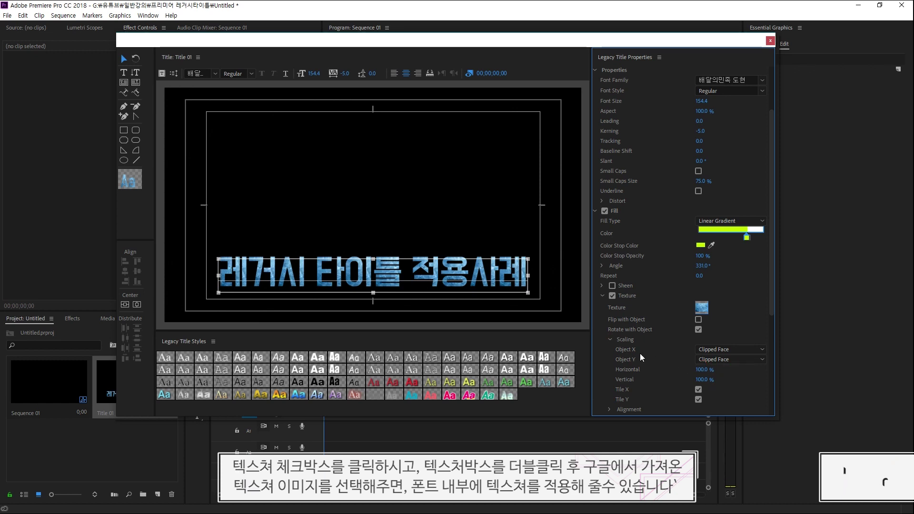
{"action": "left_click", "coordinate": [610, 339]}
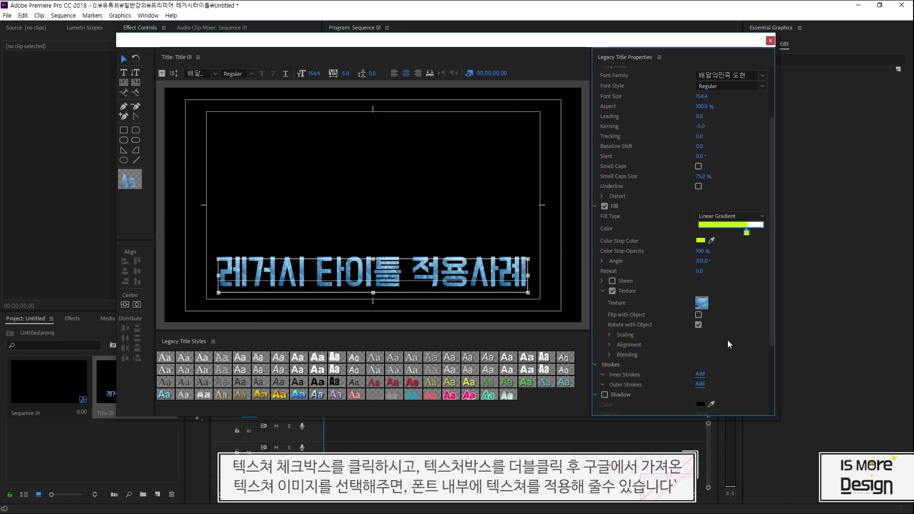
- Disable the Texture option of the title text's fill and collapse its settings
{"action": "scroll", "coordinate": [728, 340], "scroll_direction": "down", "scroll_amount": 1}
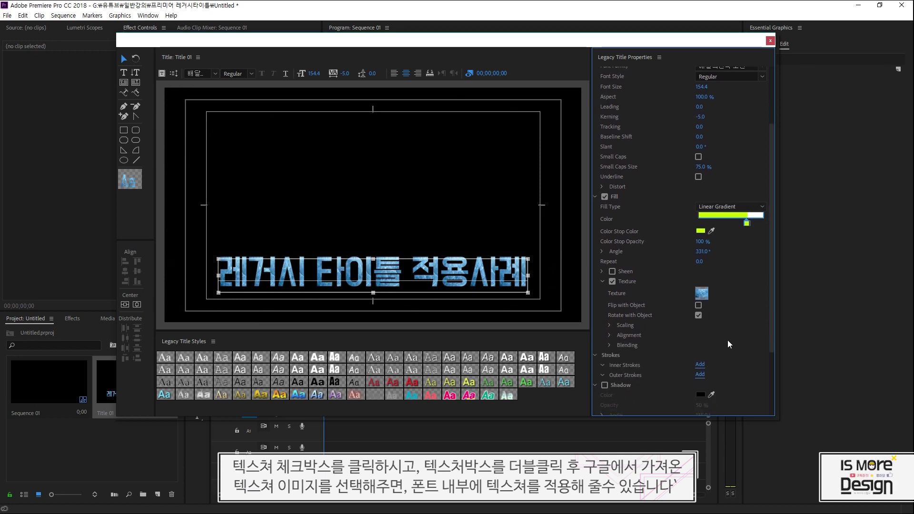
{"action": "left_click", "coordinate": [612, 282]}
{"action": "left_click", "coordinate": [604, 281]}
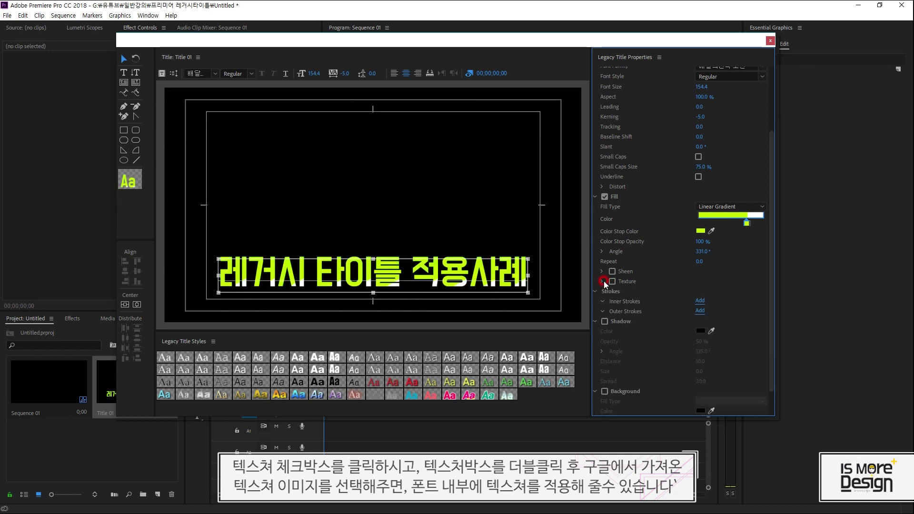
{"action": "left_click", "coordinate": [617, 291]}
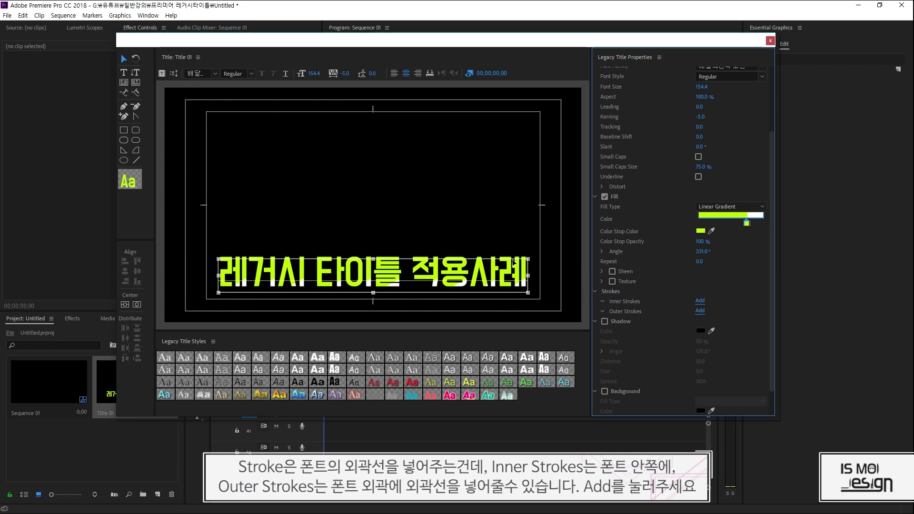
- Try a blue inner stroke on the title text and delete it
{"action": "left_click", "coordinate": [700, 301]}
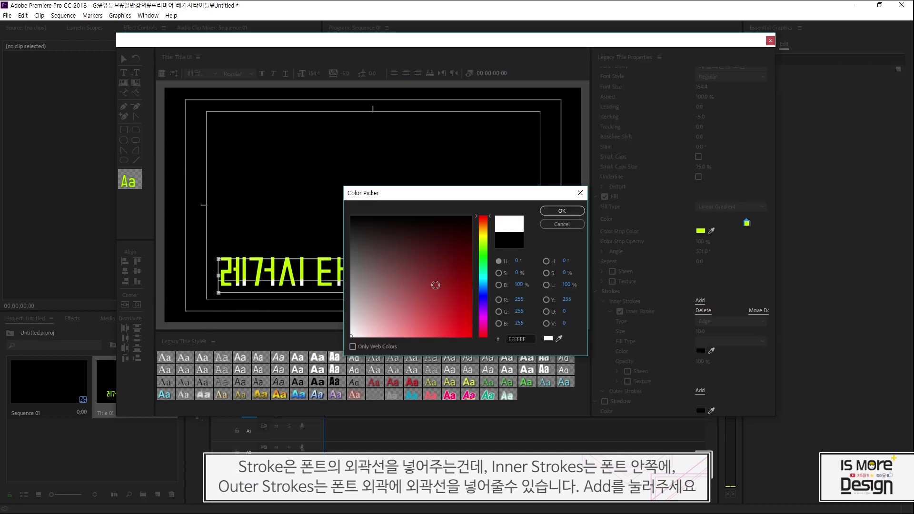
{"action": "left_click", "coordinate": [484, 296]}
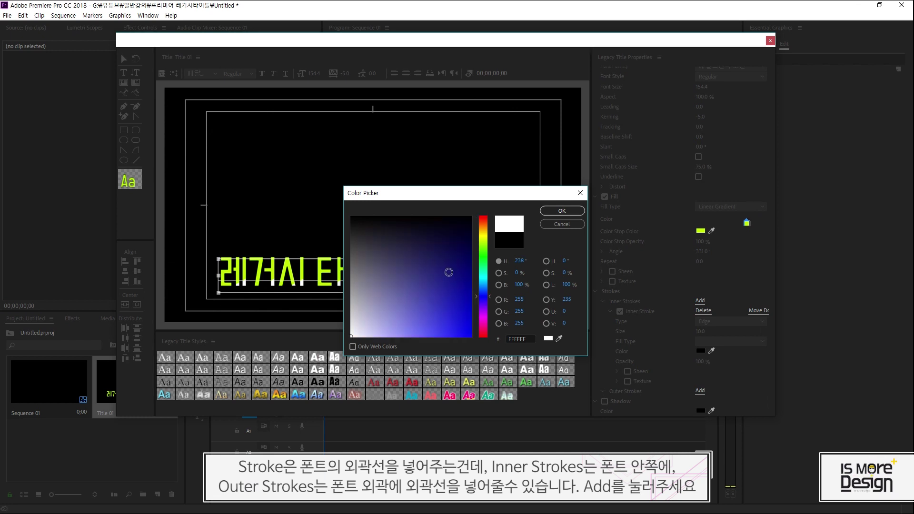
{"action": "left_click_drag", "start_coordinate": [448, 269], "coordinate": [483, 372]}
{"action": "left_click", "coordinate": [562, 211]}
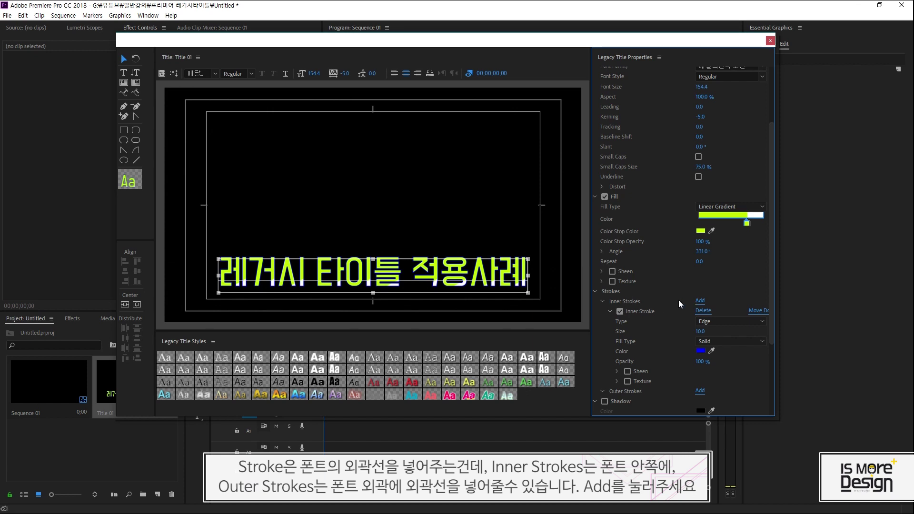
{"action": "left_click", "coordinate": [703, 311]}
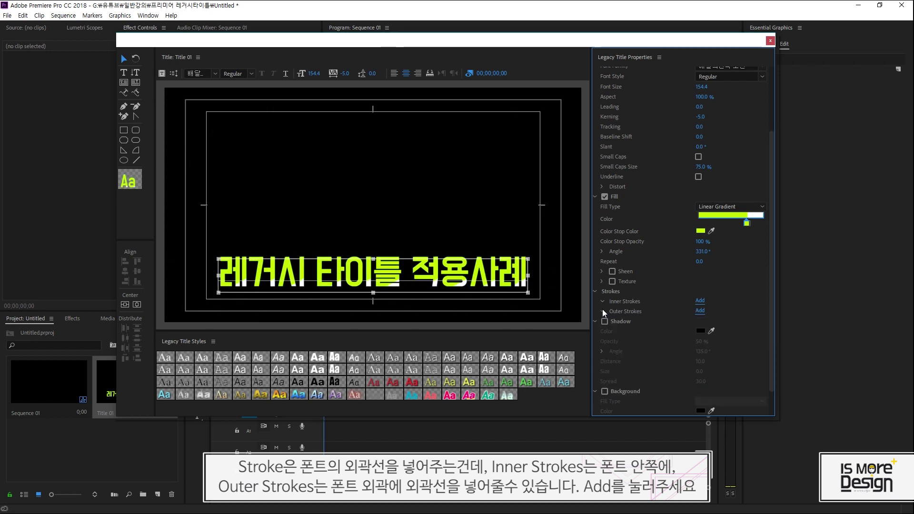
- Add an Edge-type outer stroke to the title text and set its size to 94
{"action": "left_click", "coordinate": [700, 311]}
{"action": "scroll", "coordinate": [714, 329], "scroll_direction": "down", "scroll_amount": 1}
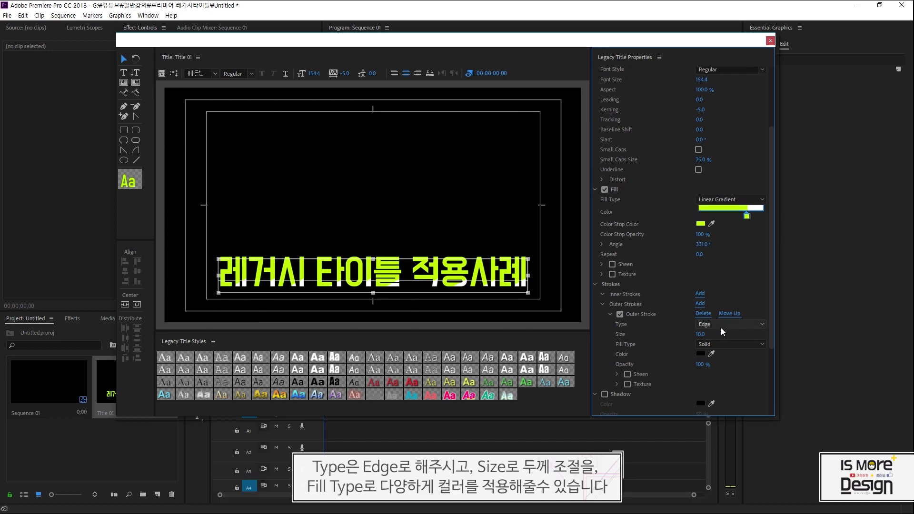
{"action": "left_click", "coordinate": [718, 324]}
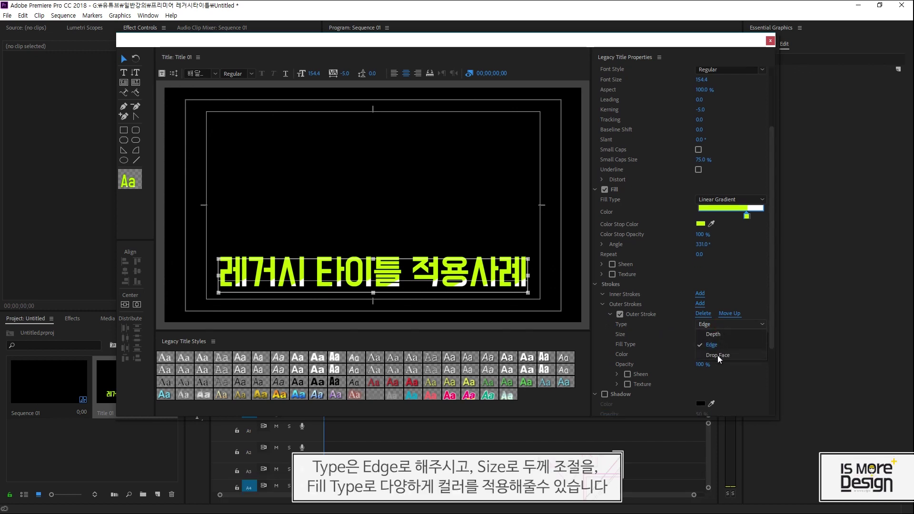
{"action": "left_click", "coordinate": [687, 337]}
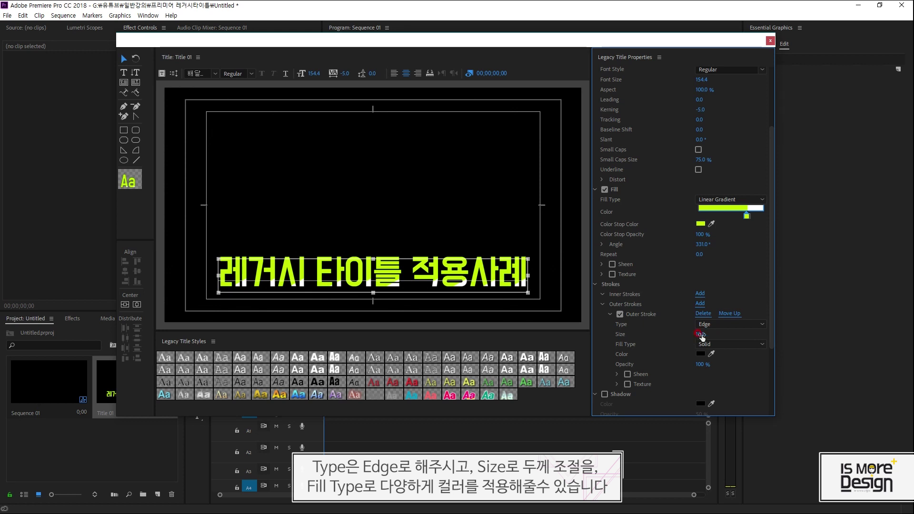
{"action": "left_click_drag", "start_coordinate": [701, 335], "coordinate": [724, 335]}
- Set the outer stroke's color to light blue 04A3FF
{"action": "left_click", "coordinate": [700, 353]}
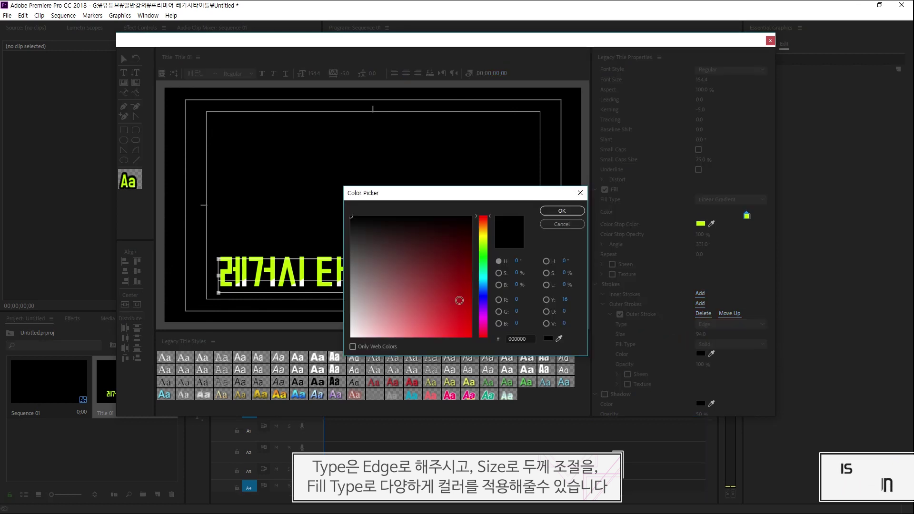
{"action": "left_click_drag", "start_coordinate": [484, 314], "coordinate": [483, 285]}
{"action": "left_click", "coordinate": [470, 337]}
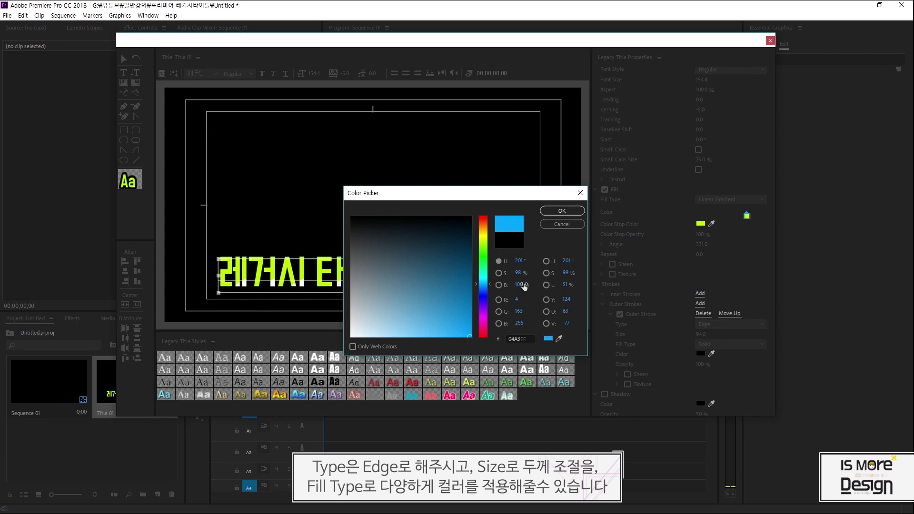
{"action": "left_click", "coordinate": [562, 211]}
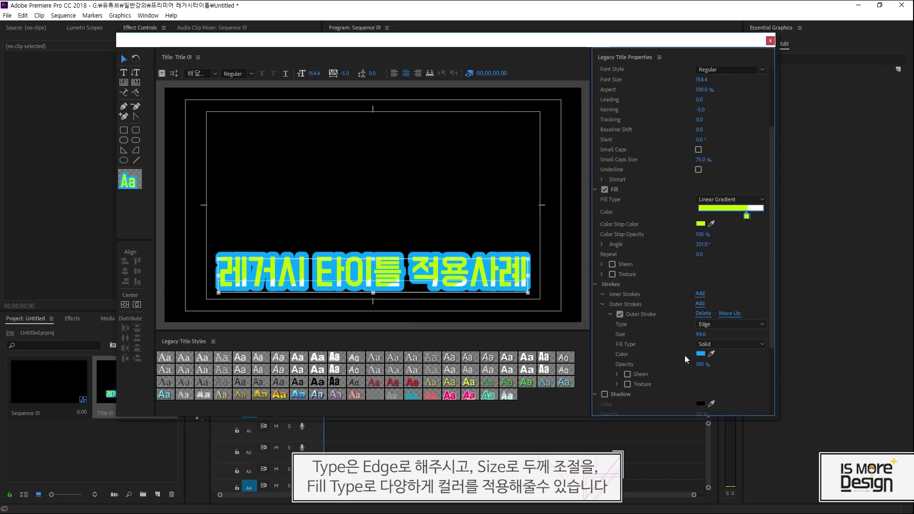
- Reduce the outer stroke's size to 25, check its color and set the size to 32
{"action": "left_click_drag", "start_coordinate": [704, 336], "coordinate": [666, 334]}
{"action": "left_click", "coordinate": [700, 354]}
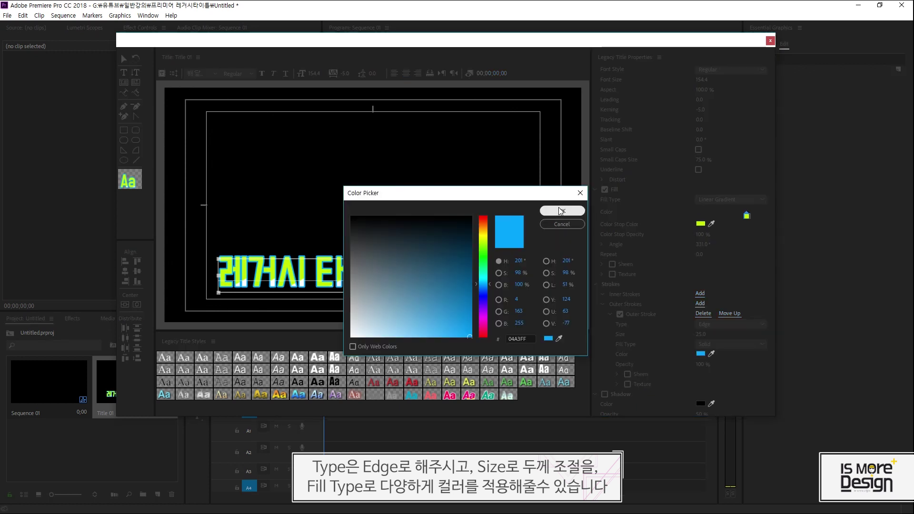
{"action": "key", "text": "Return"}
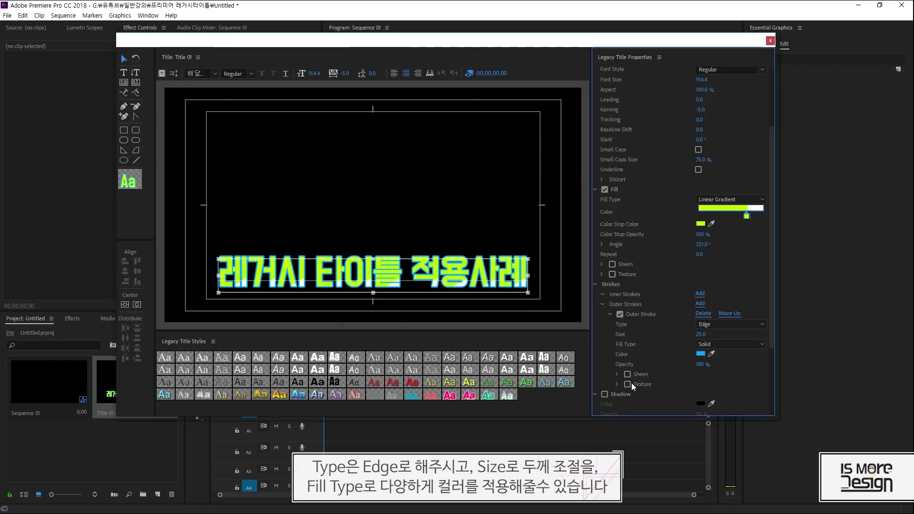
{"action": "left_click", "coordinate": [701, 334]}
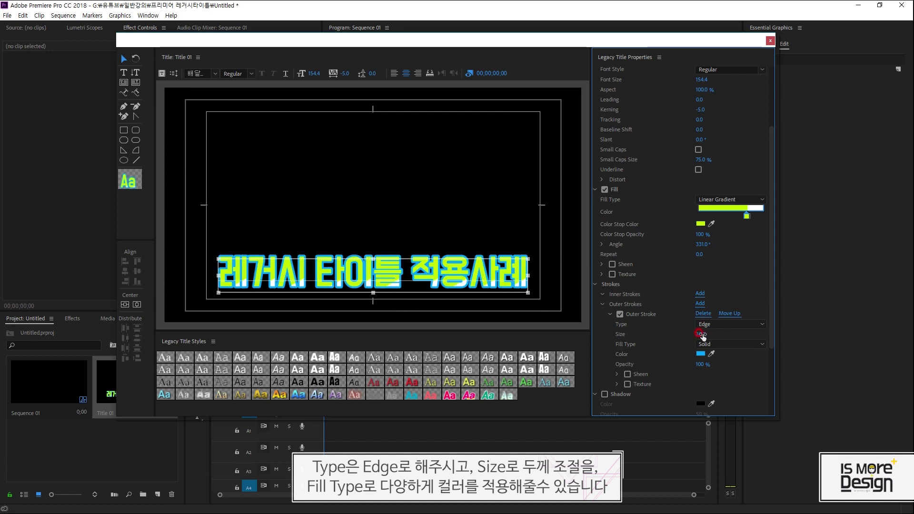
{"action": "left_click_drag", "start_coordinate": [702, 335], "coordinate": [702, 335]}
- Change the outer stroke's fill to Linear Gradient, make its white stop red and move both color stops to the ends of the gradient
{"action": "left_click", "coordinate": [722, 343]}
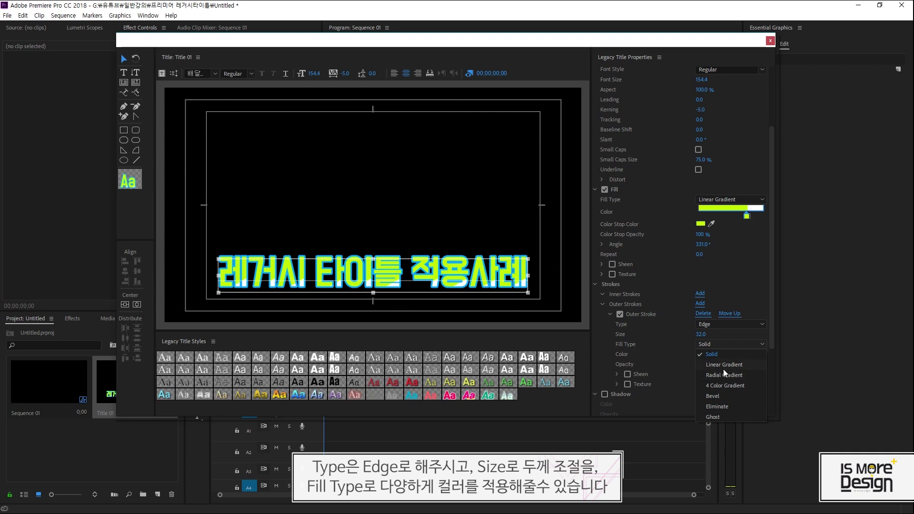
{"action": "left_click", "coordinate": [724, 370]}
{"action": "double_click", "coordinate": [716, 360]}
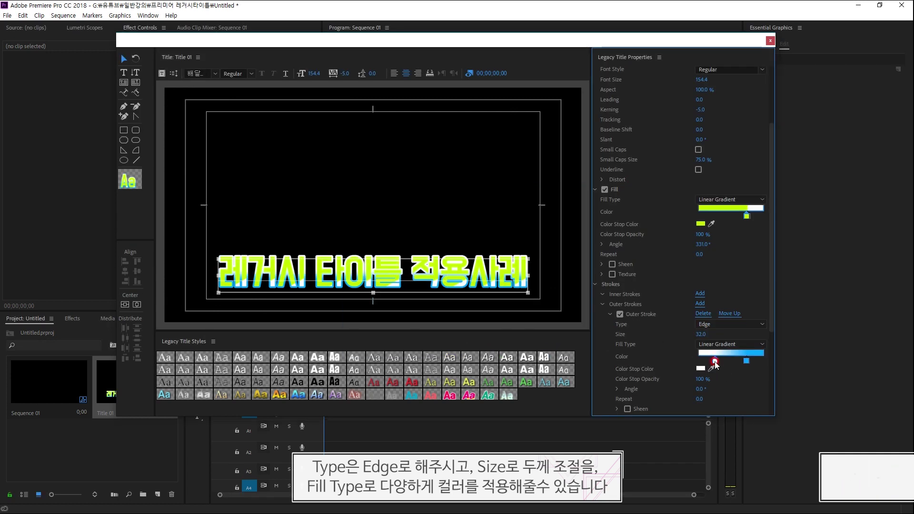
{"action": "left_click", "coordinate": [702, 369]}
{"action": "left_click", "coordinate": [562, 211]}
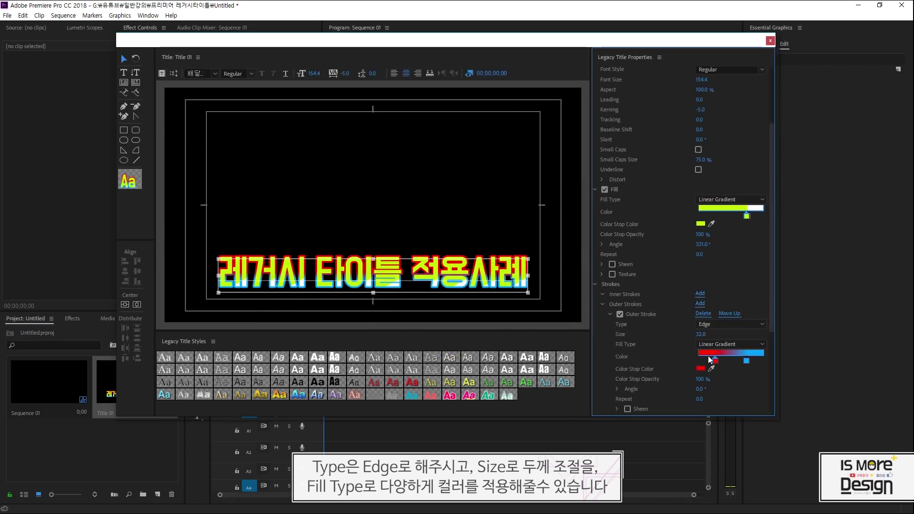
{"action": "left_click_drag", "start_coordinate": [715, 360], "coordinate": [700, 361]}
{"action": "left_click_drag", "start_coordinate": [746, 361], "coordinate": [762, 360]}
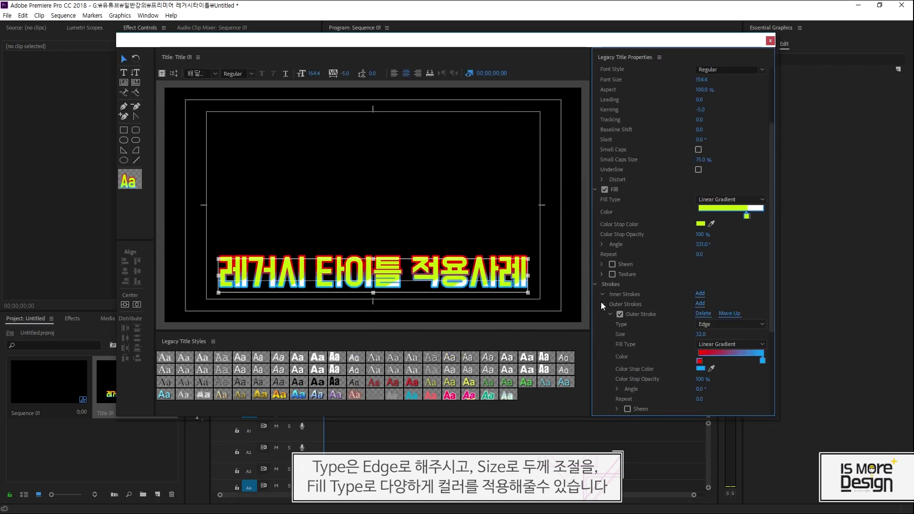
- Delete the outer stroke, enable the title text's Shadow option and reposition the title window
{"action": "left_click", "coordinate": [704, 313]}
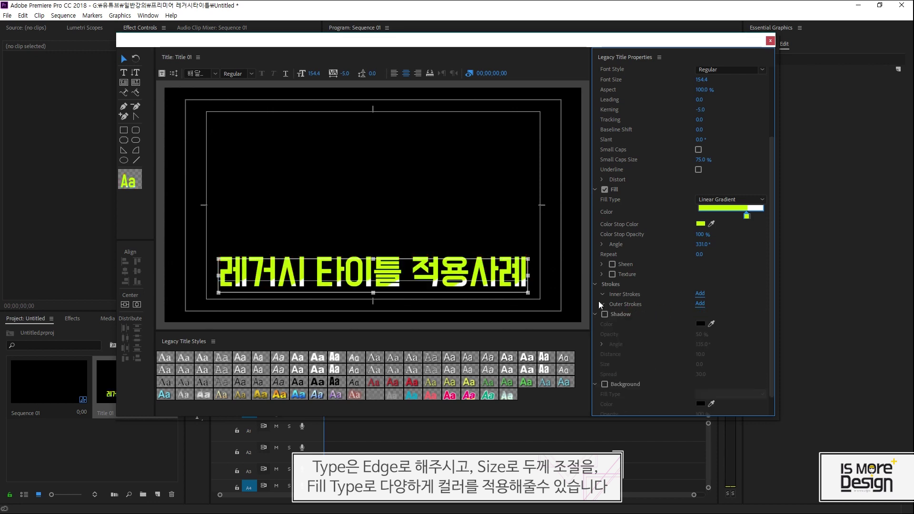
{"action": "left_click", "coordinate": [604, 304]}
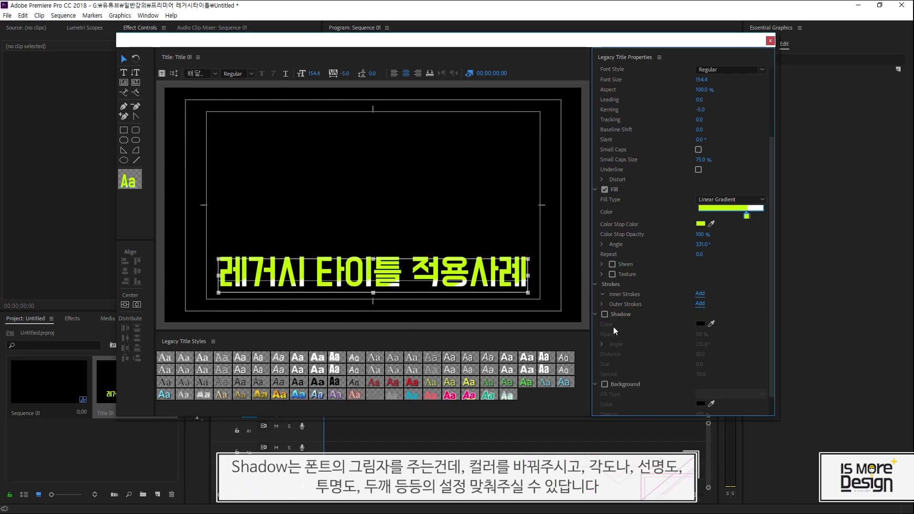
{"action": "left_click", "coordinate": [604, 315]}
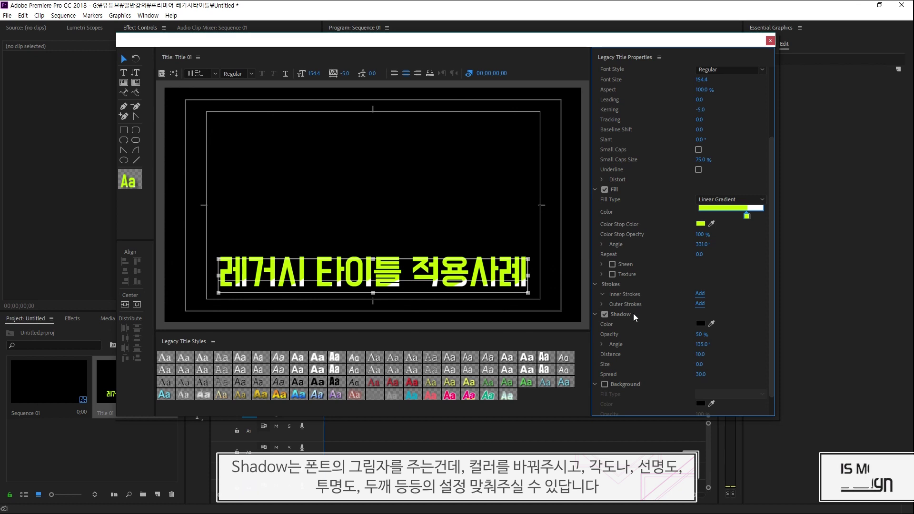
{"action": "left_click_drag", "start_coordinate": [715, 43], "coordinate": [676, 49]}
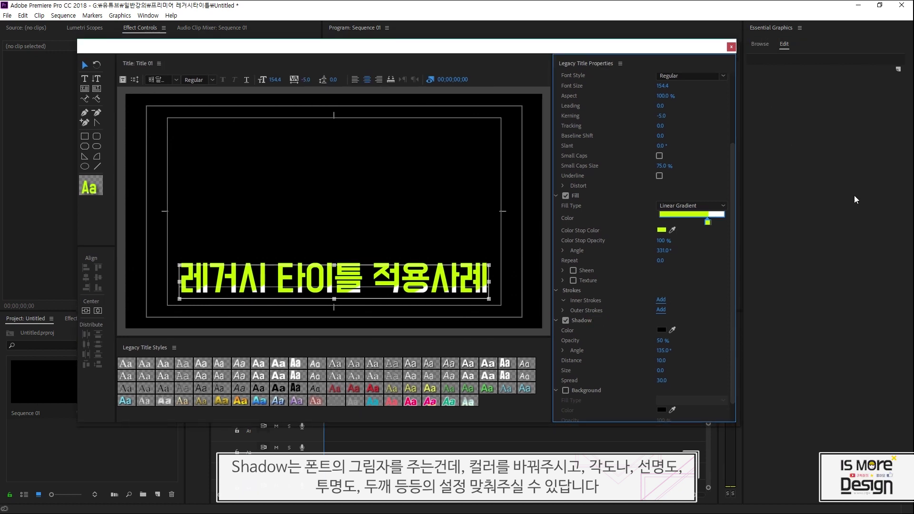
- Change the title text's shadow color to red and set its opacity to 100%
{"action": "left_click", "coordinate": [662, 330]}
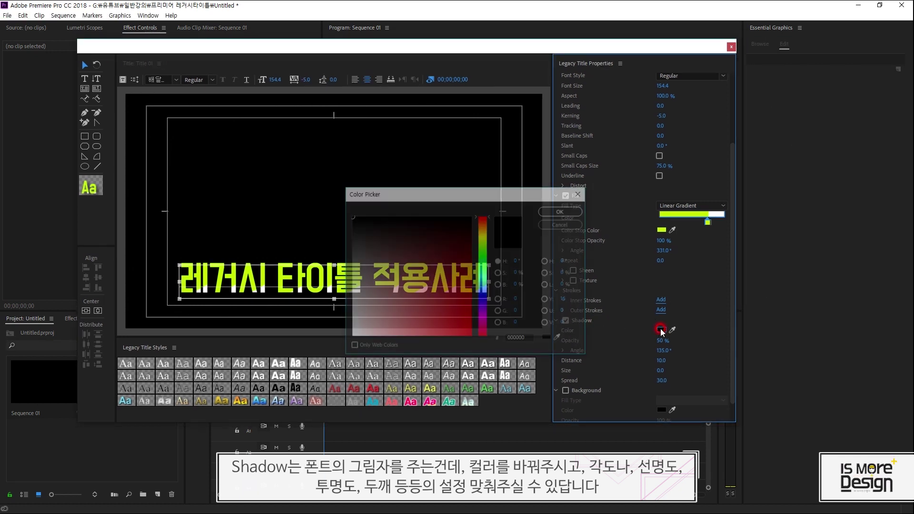
{"action": "left_click_drag", "start_coordinate": [467, 329], "coordinate": [494, 356]}
{"action": "left_click", "coordinate": [562, 211]}
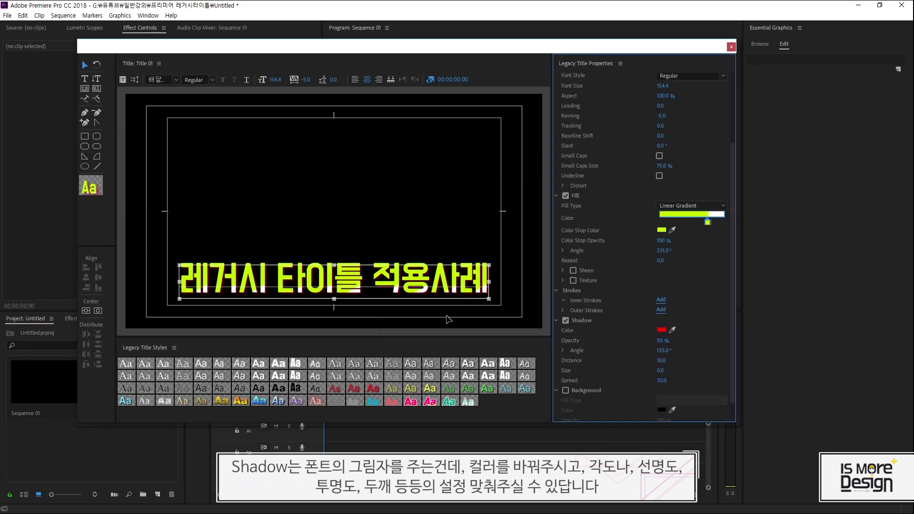
{"action": "left_click", "coordinate": [665, 339]}
{"action": "type", "text": "100"}
{"action": "key", "text": "Return"}
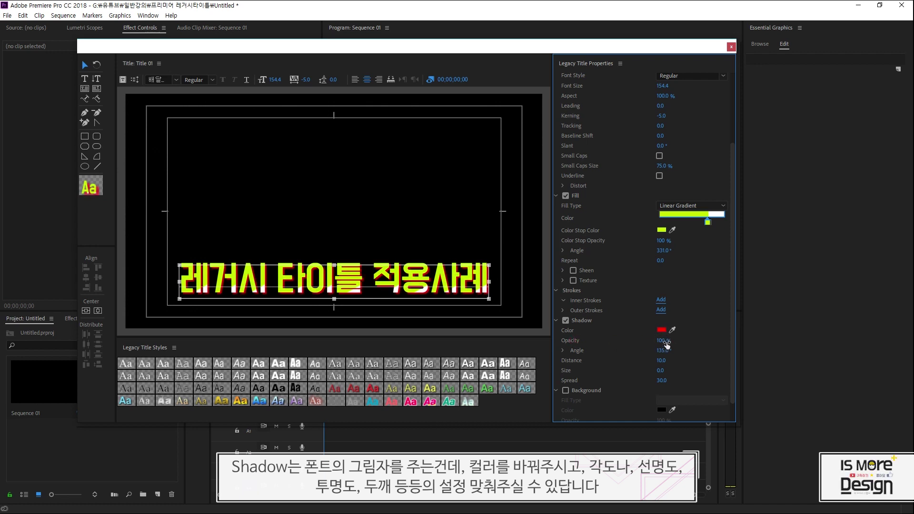
- Set the text shadow's angle to -224°, distance to 11 and spread to 0, then deselect the text
{"action": "left_click_drag", "start_coordinate": [670, 350], "coordinate": [667, 352]}
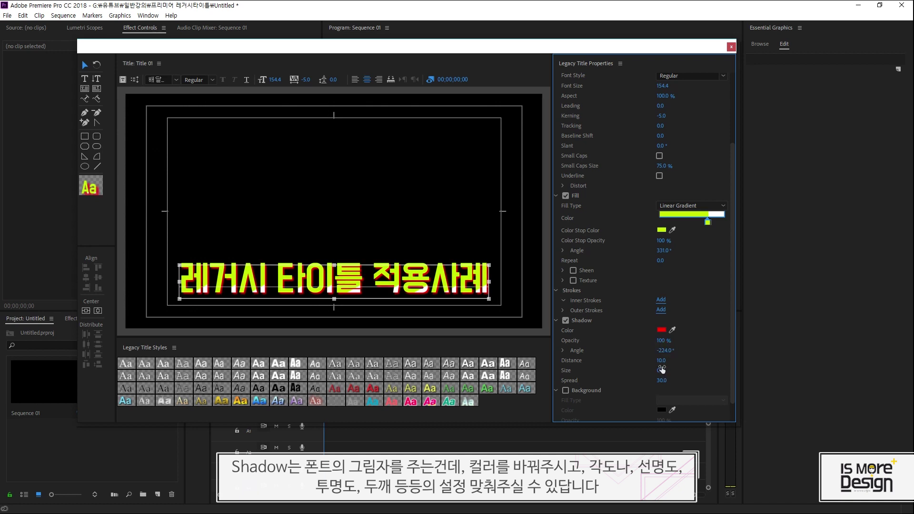
{"action": "left_click_drag", "start_coordinate": [662, 362], "coordinate": [664, 362]}
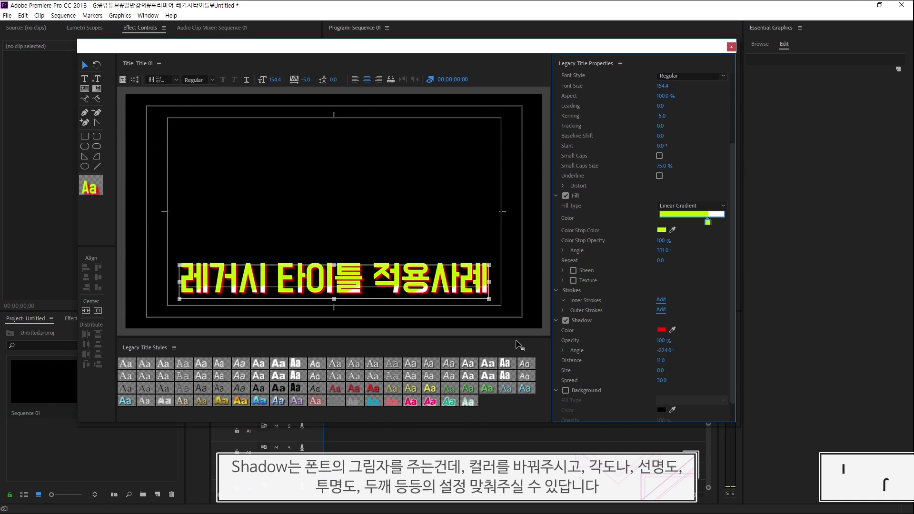
{"action": "left_click", "coordinate": [663, 379]}
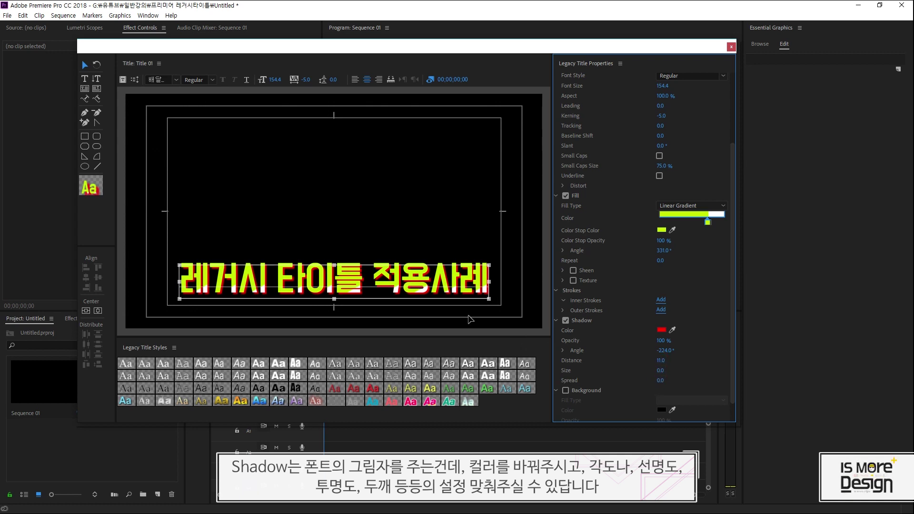
{"action": "left_click", "coordinate": [463, 218]}
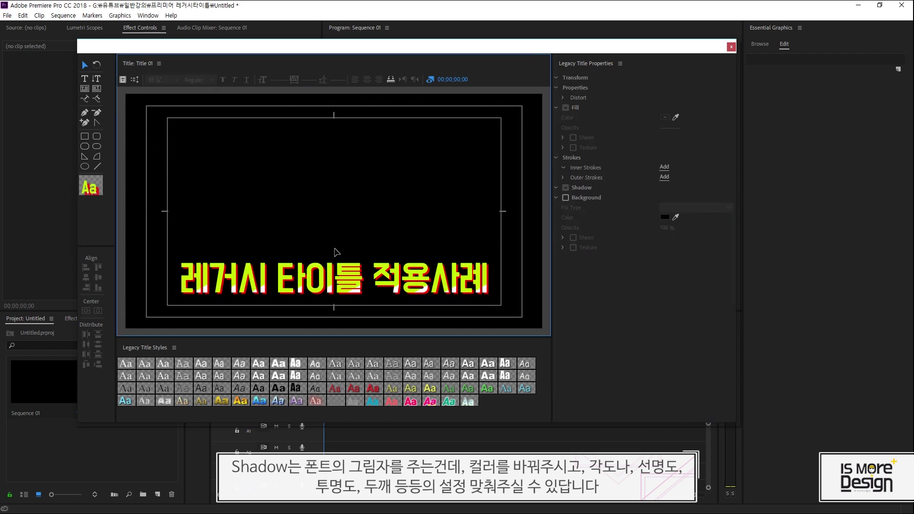
- Set the title text's kerning to -10 and move the fill gradient's green stop close to the gradient's start
{"action": "left_click", "coordinate": [479, 295]}
{"action": "left_click", "coordinate": [724, 168]}
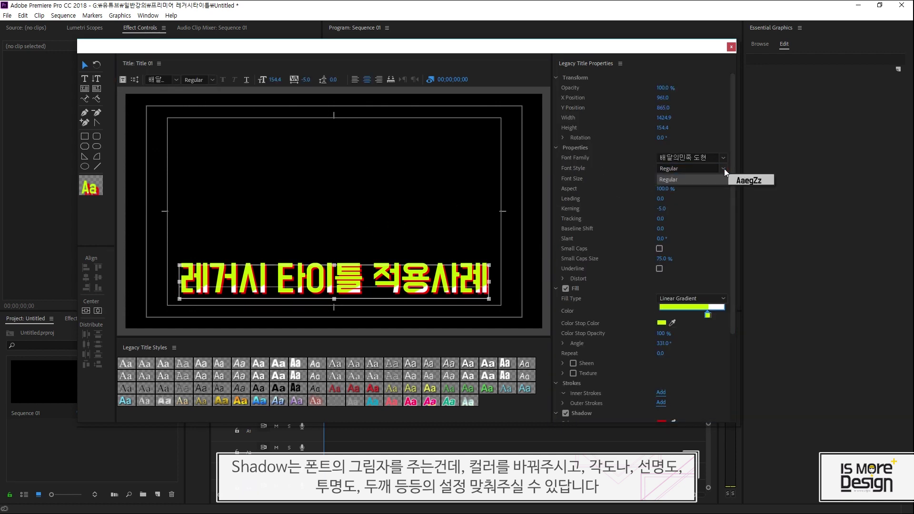
{"action": "left_click", "coordinate": [621, 289]}
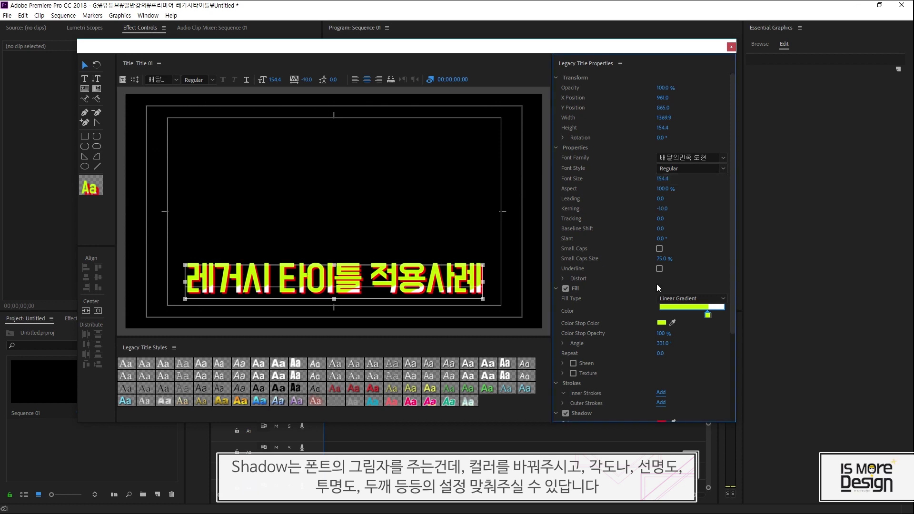
{"action": "left_click", "coordinate": [711, 316]}
{"action": "left_click_drag", "start_coordinate": [687, 314], "coordinate": [672, 315]}
{"action": "left_click", "coordinate": [316, 174]}
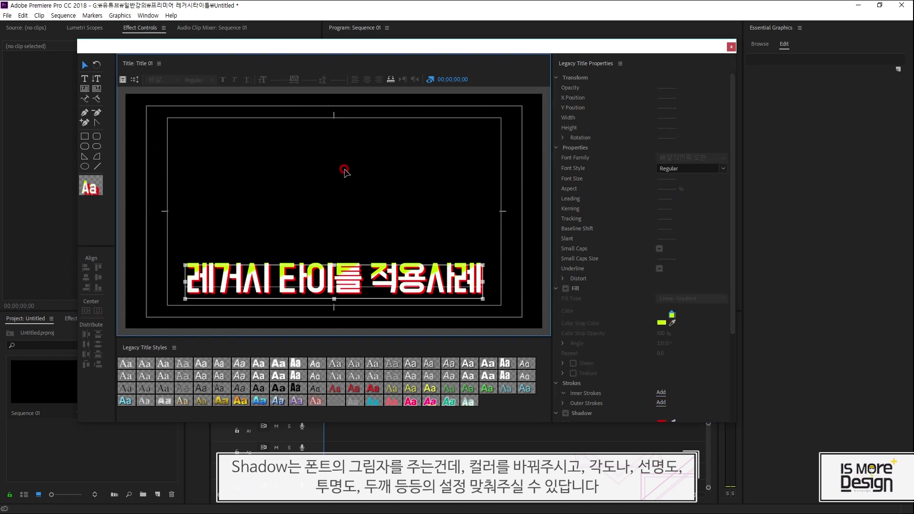
{"action": "left_click", "coordinate": [333, 281]}
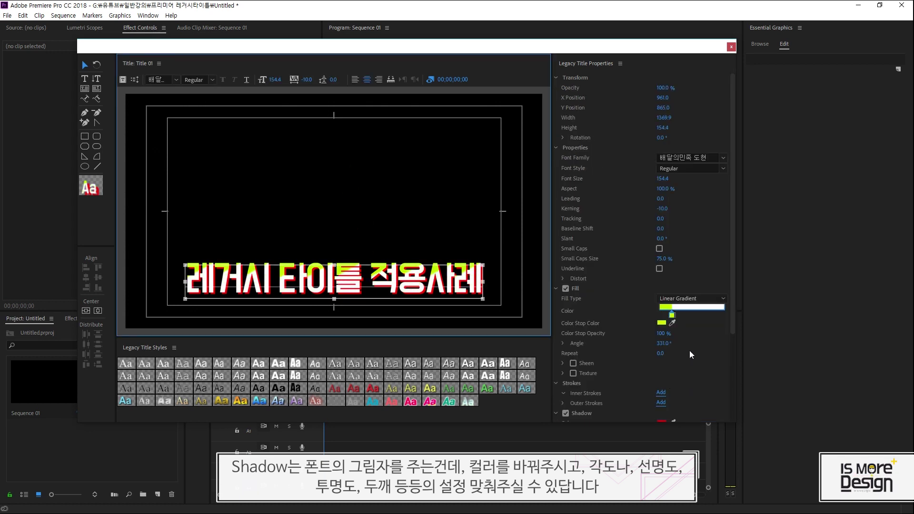
- Enable the title's Background option, give it a solid turquoise color, and disable the option again
{"action": "scroll", "coordinate": [690, 350], "scroll_direction": "down", "scroll_amount": 6}
{"action": "scroll", "coordinate": [724, 342], "scroll_direction": "down", "scroll_amount": 2}
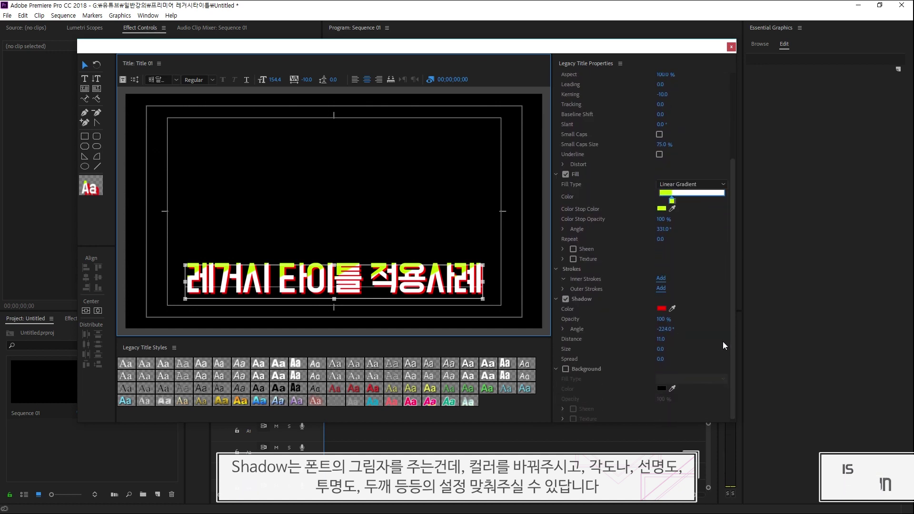
{"action": "left_click", "coordinate": [566, 366]}
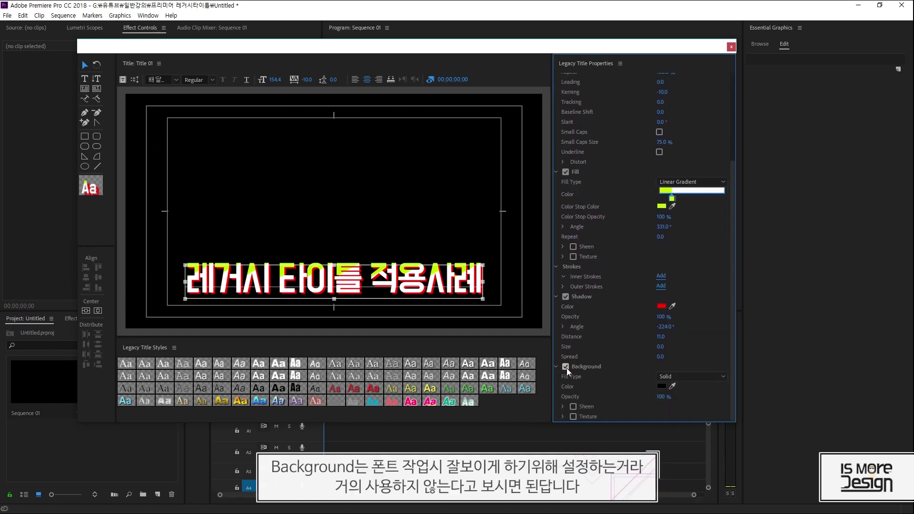
{"action": "left_click", "coordinate": [662, 387]}
{"action": "left_click", "coordinate": [548, 213]}
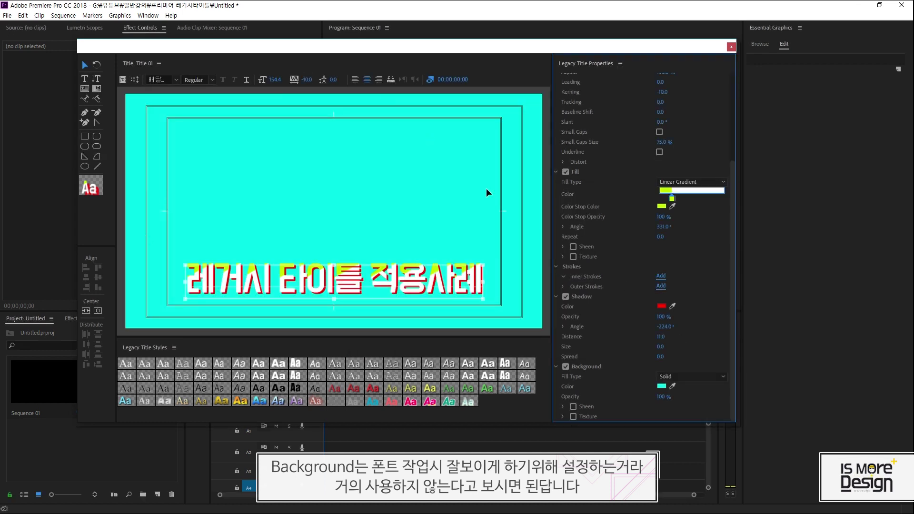
{"action": "left_click", "coordinate": [567, 367]}
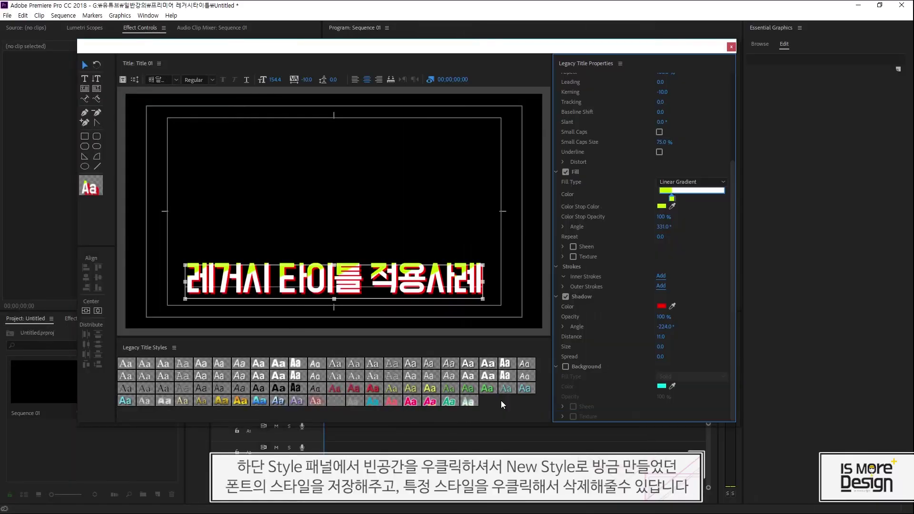
- Save the title text's look as a new style, keeping the suggested name 배달의민족 도현 Regular 154
{"action": "right_click", "coordinate": [501, 401]}
{"action": "left_click", "coordinate": [497, 400]}
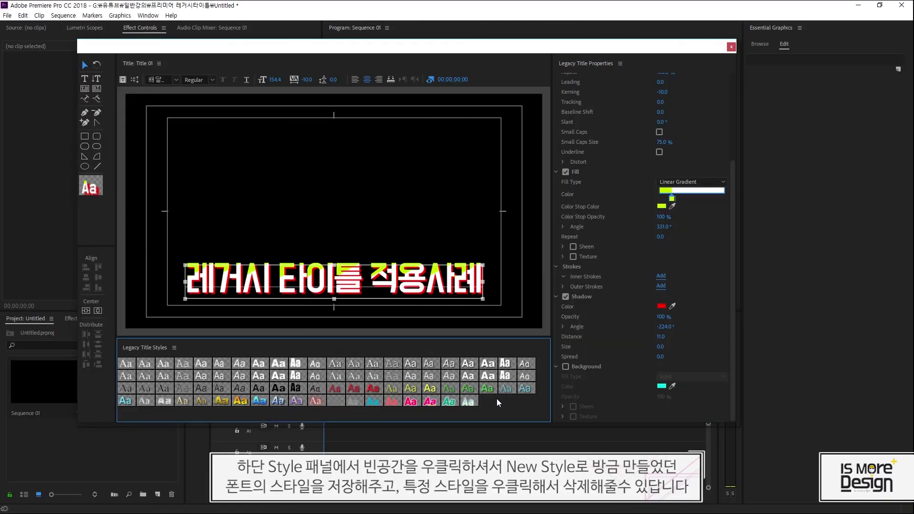
{"action": "right_click", "coordinate": [512, 373]}
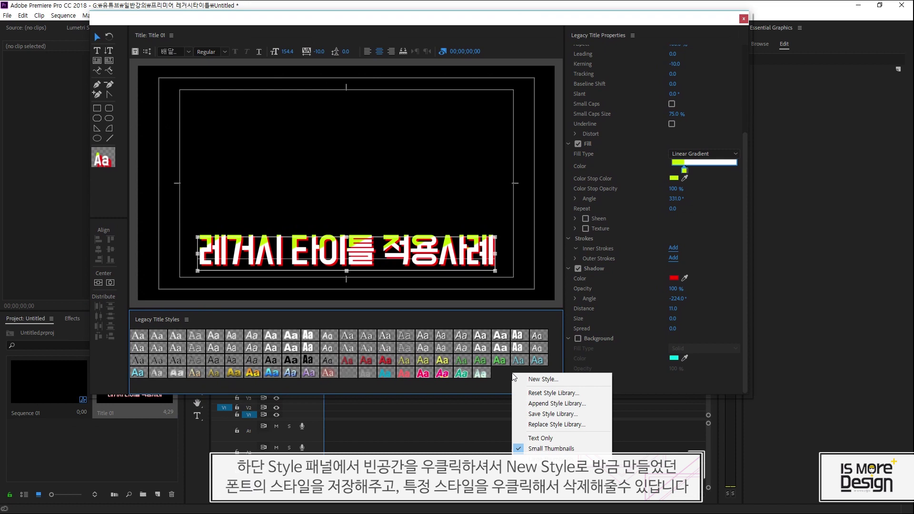
{"action": "left_click", "coordinate": [540, 381]}
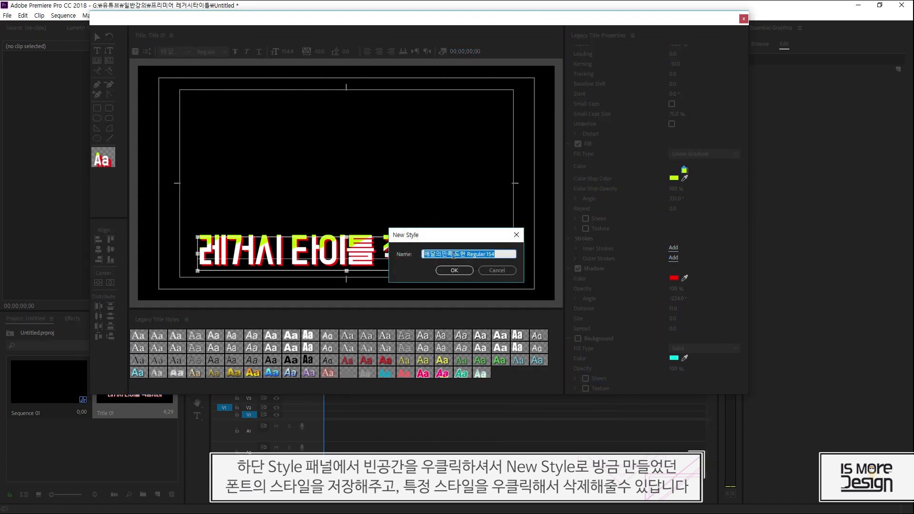
{"action": "left_click", "coordinate": [495, 366]}
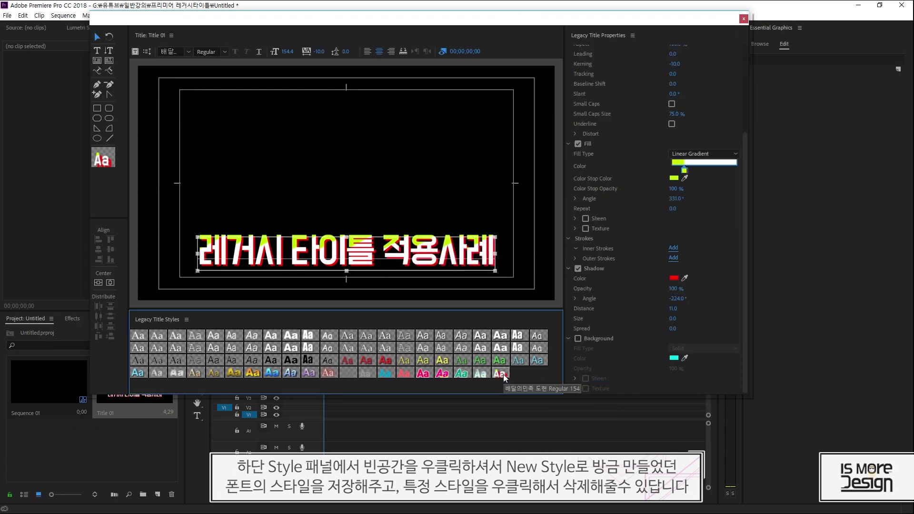
{"action": "right_click", "coordinate": [516, 377]}
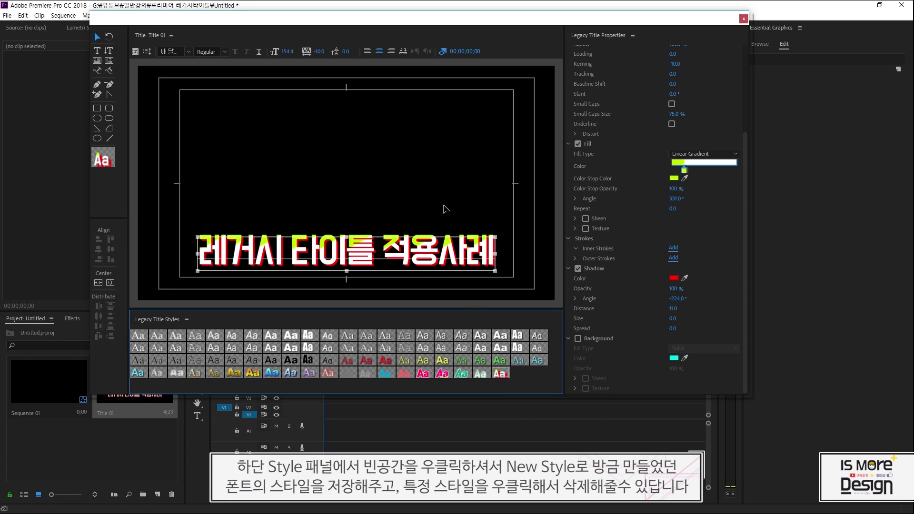
{"action": "left_click", "coordinate": [453, 250]}
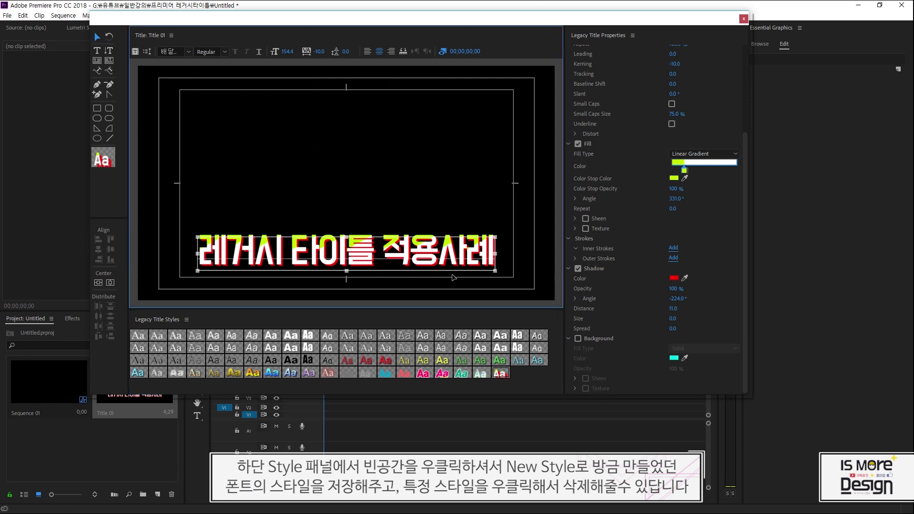
- Try several pink and green library styles on the title text, then reapply the saved green-white gradient style
{"action": "left_click", "coordinate": [398, 375]}
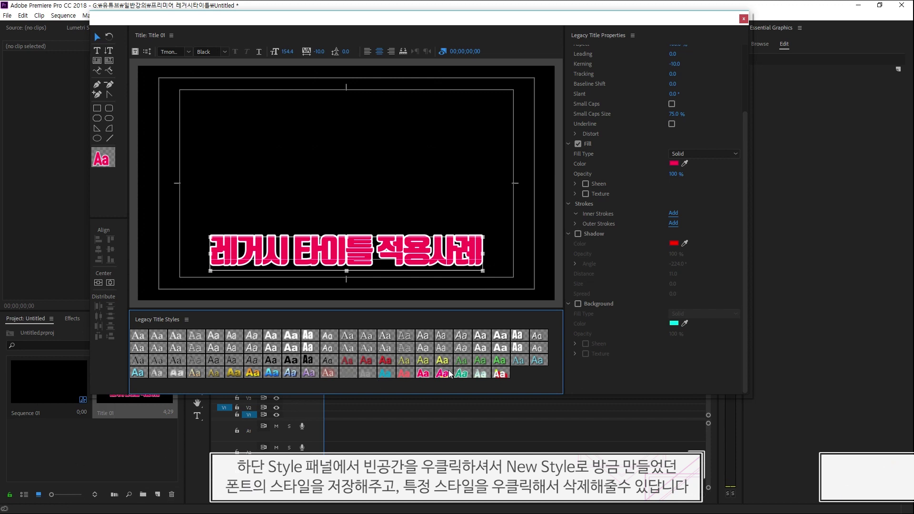
{"action": "left_click", "coordinate": [480, 361]}
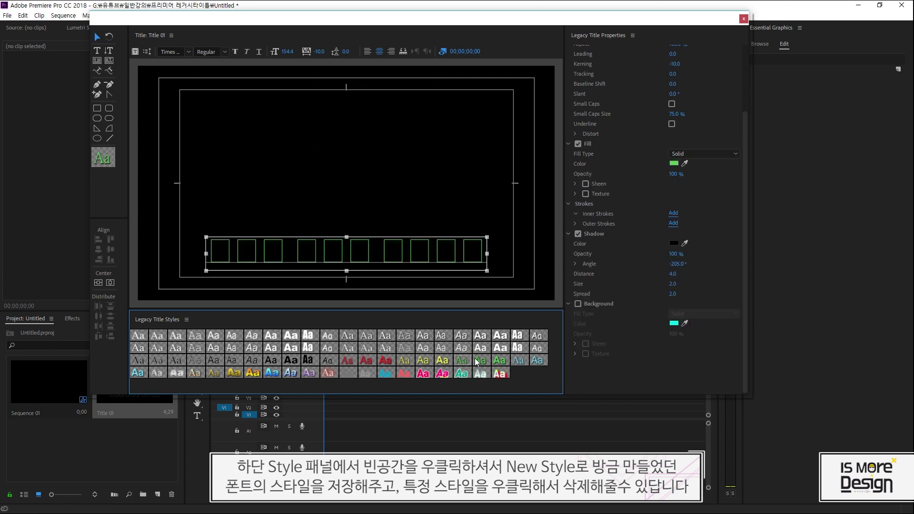
{"action": "left_click", "coordinate": [408, 374]}
{"action": "left_click", "coordinate": [423, 373]}
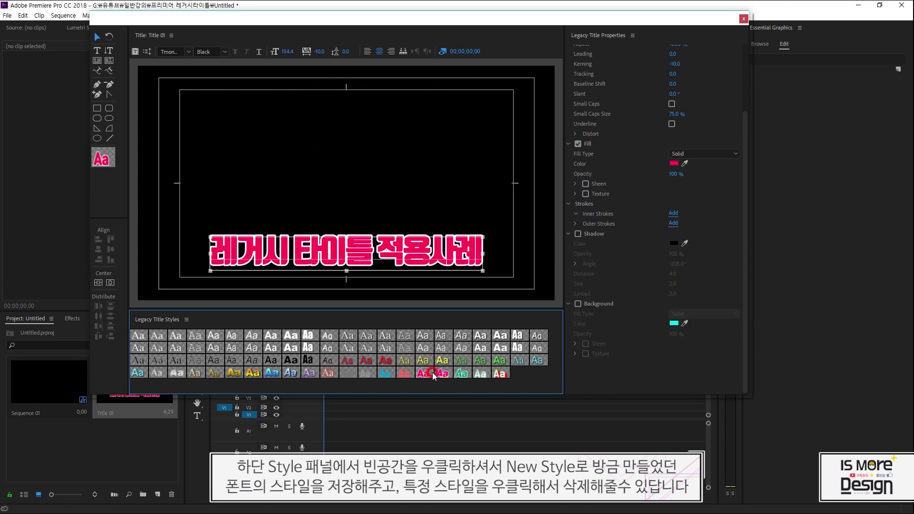
{"action": "left_click", "coordinate": [442, 373]}
{"action": "left_click", "coordinate": [500, 374]}
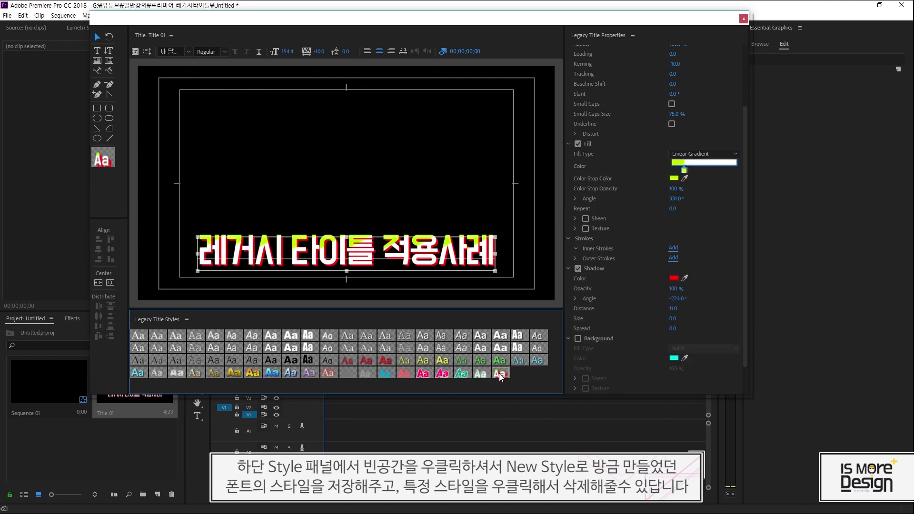
- Delete two of the white preset styles from the second row of the style library and confirm each deletion
{"action": "right_click", "coordinate": [512, 346]}
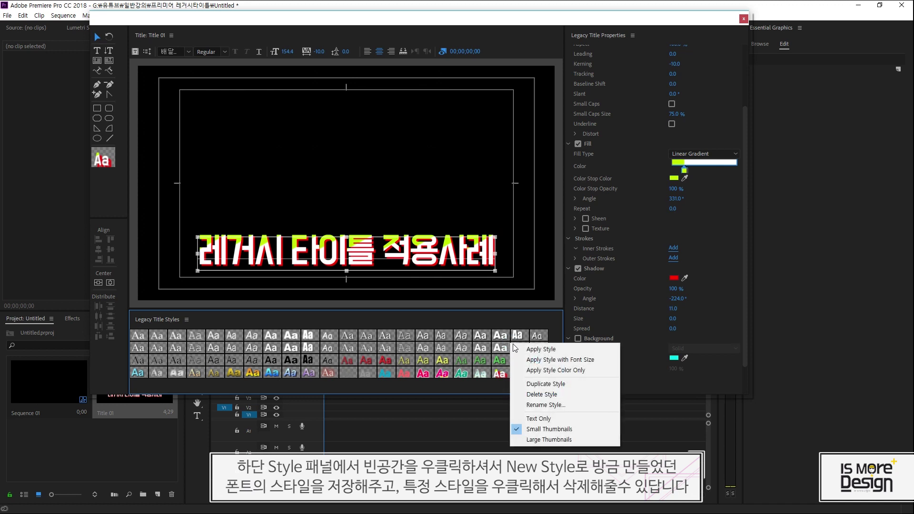
{"action": "left_click", "coordinate": [533, 398]}
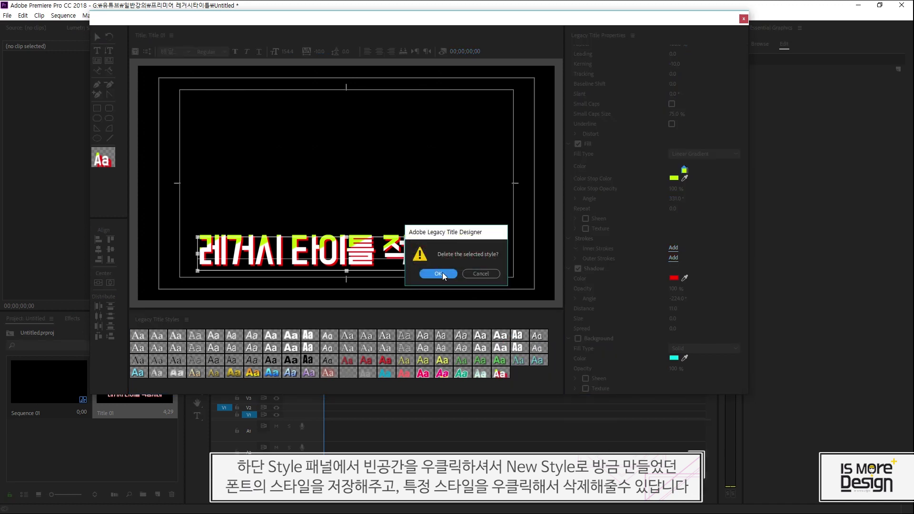
{"action": "left_click", "coordinate": [439, 274]}
{"action": "right_click", "coordinate": [487, 349]}
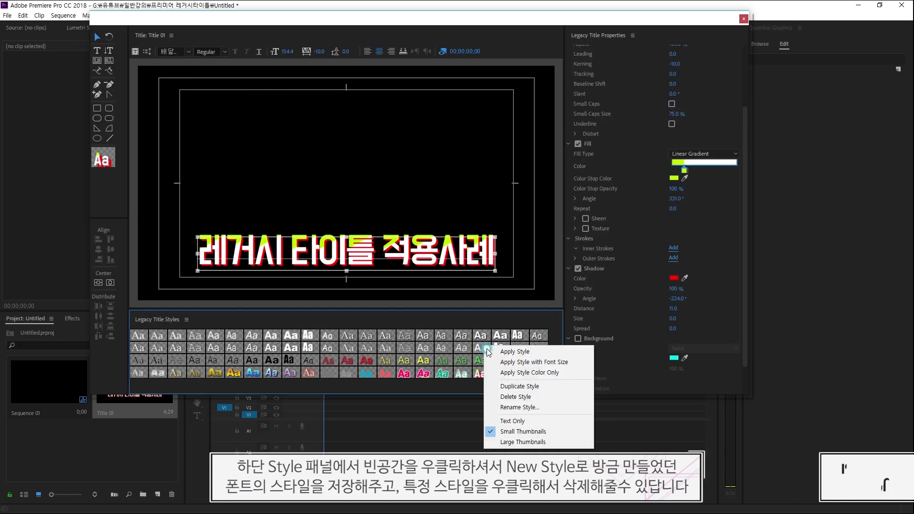
{"action": "left_click", "coordinate": [516, 397]}
{"action": "left_click", "coordinate": [439, 274]}
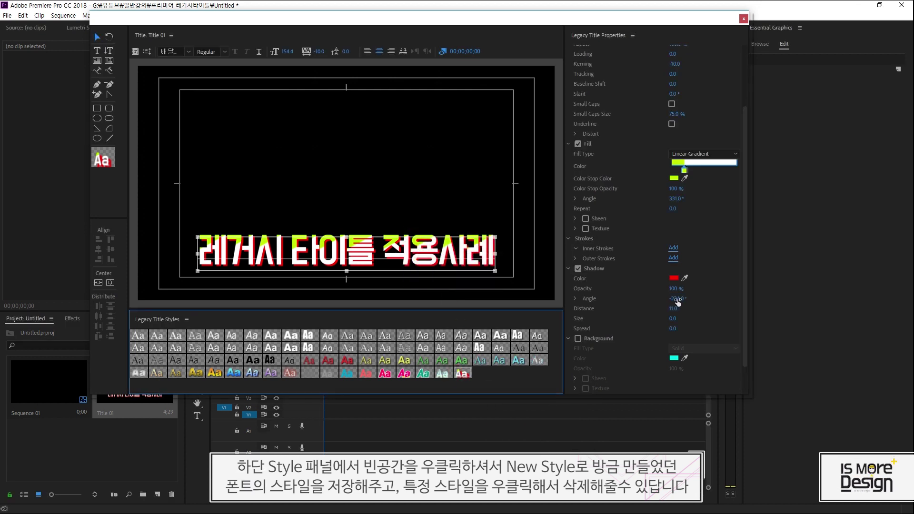
- Recolor the fill gradient's green stop to magenta, then reapply the saved green-white gradient style to the text
{"action": "left_click", "coordinate": [674, 178]}
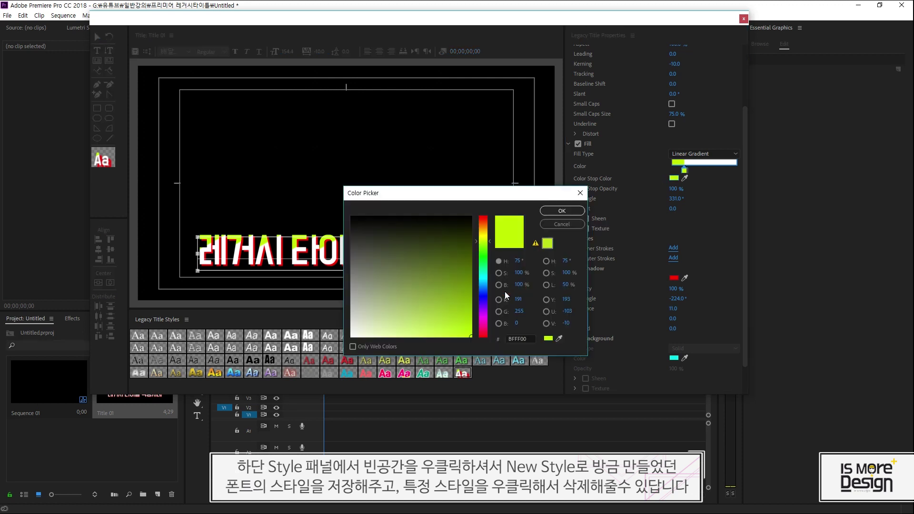
{"action": "left_click", "coordinate": [485, 316]}
{"action": "left_click", "coordinate": [562, 210]}
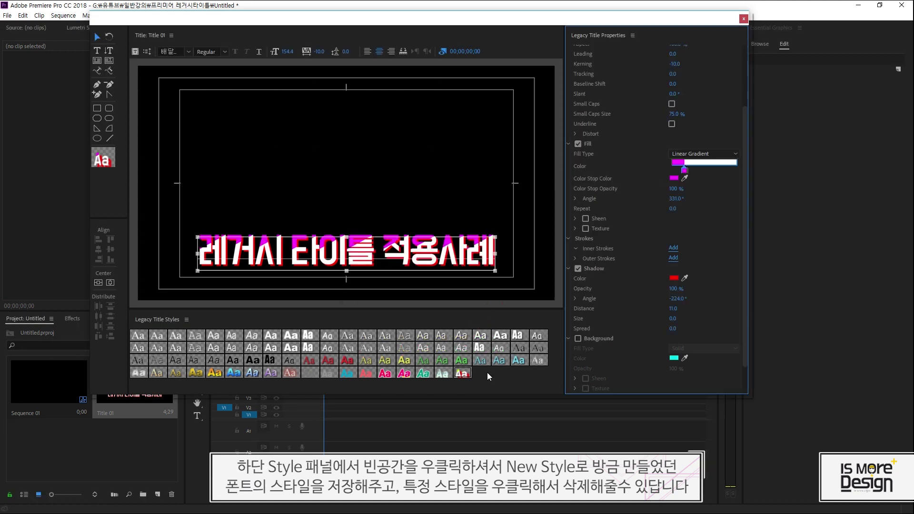
{"action": "left_click", "coordinate": [463, 374]}
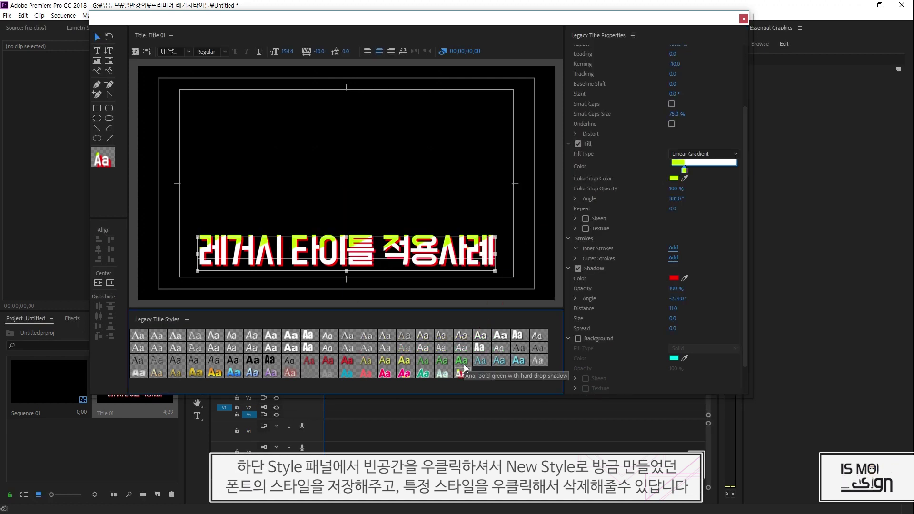
- Recolor the fill gradient's green stop to blue and save the look as a new style, keeping the name 배달의민족 도현 Regular 154
{"action": "left_click", "coordinate": [675, 179]}
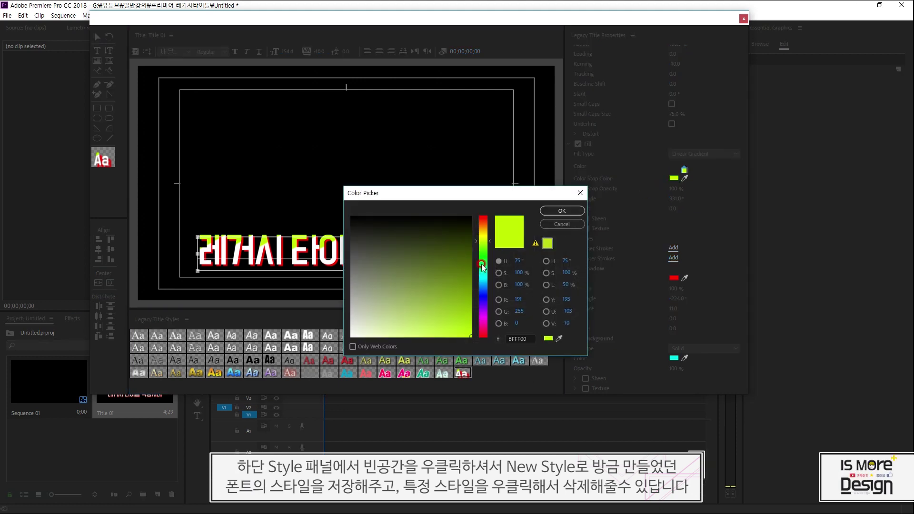
{"action": "right_click", "coordinate": [482, 370]}
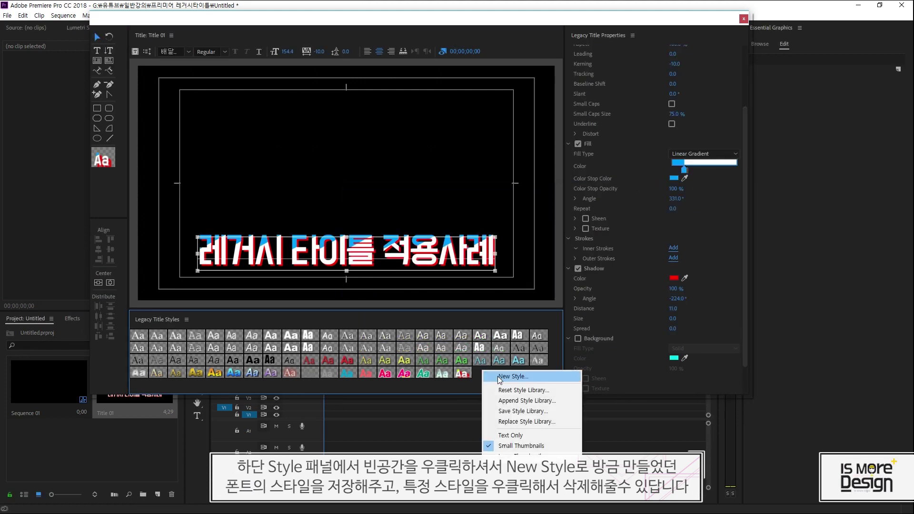
{"action": "left_click", "coordinate": [498, 376]}
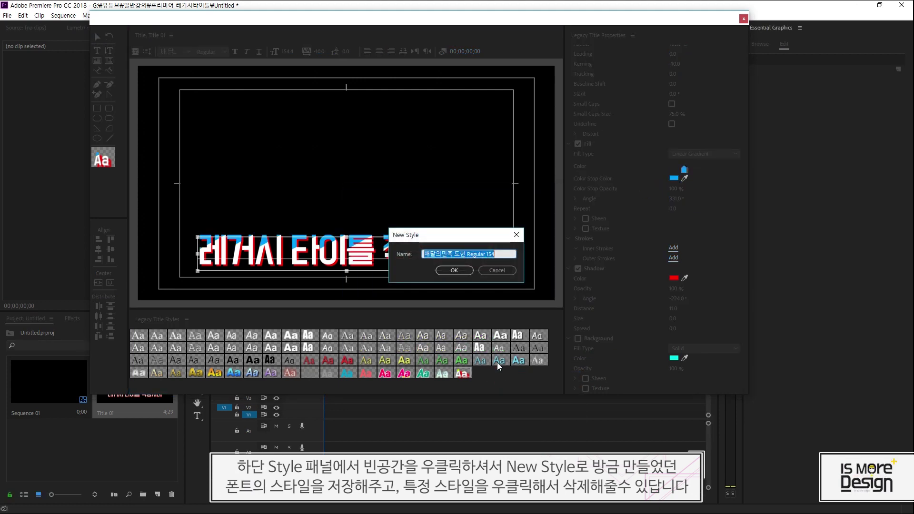
{"action": "key", "text": "Return"}
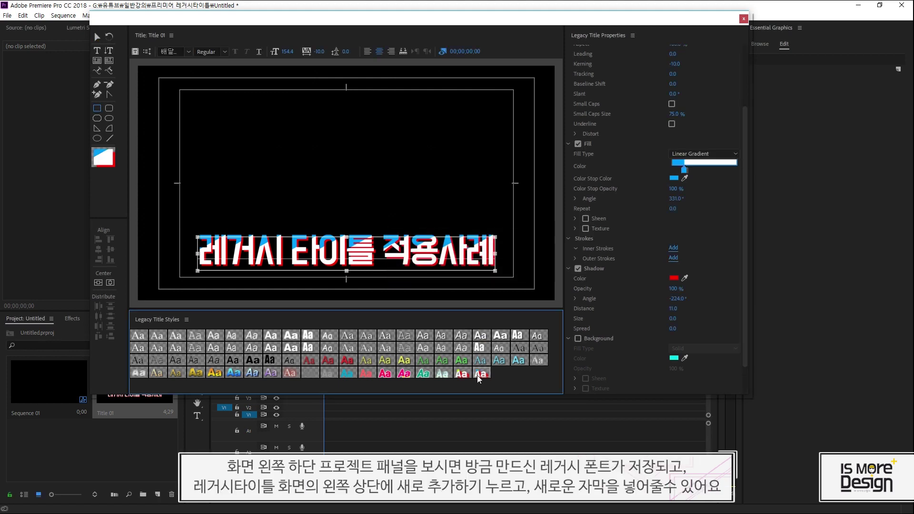
- Move the title window clear of the project items and create a new title based on Title 01
{"action": "left_click_drag", "start_coordinate": [347, 20], "coordinate": [620, 45]}
{"action": "left_click", "coordinate": [168, 398]}
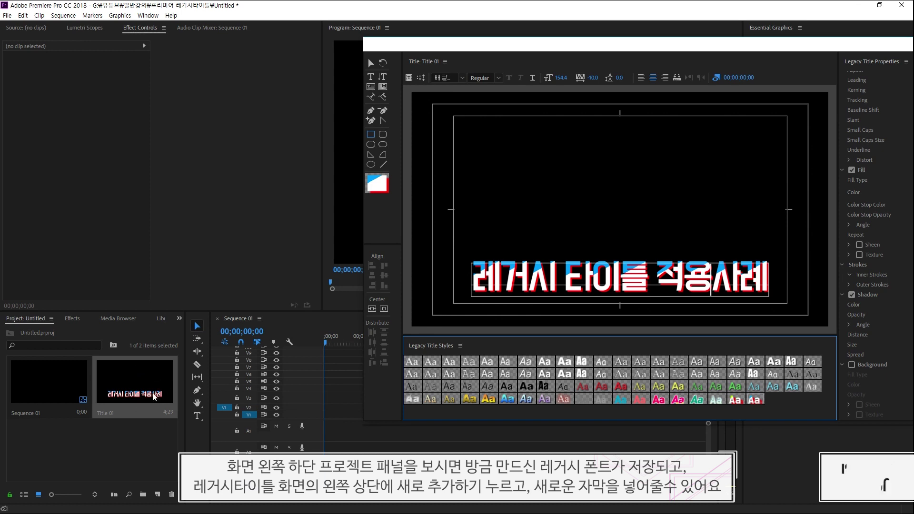
{"action": "left_click_drag", "start_coordinate": [521, 48], "coordinate": [448, 38]}
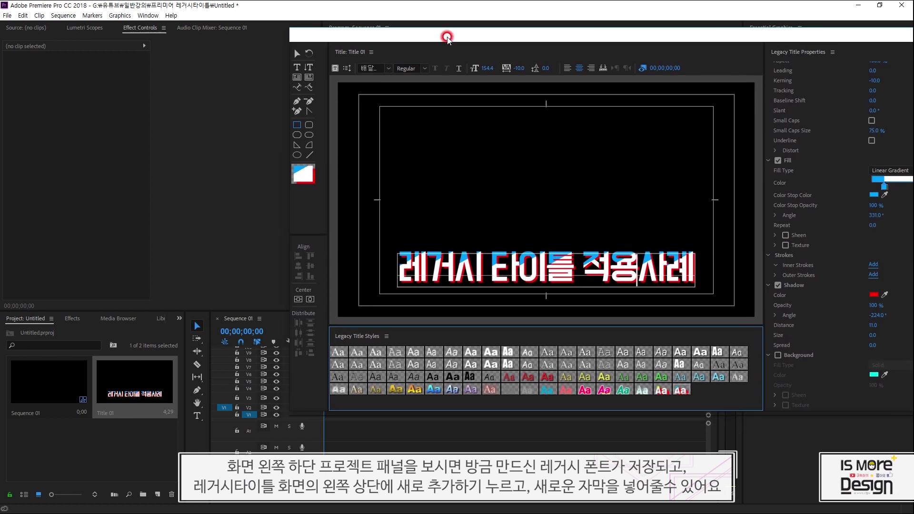
{"action": "left_click", "coordinate": [335, 70]}
{"action": "left_click", "coordinate": [468, 302]}
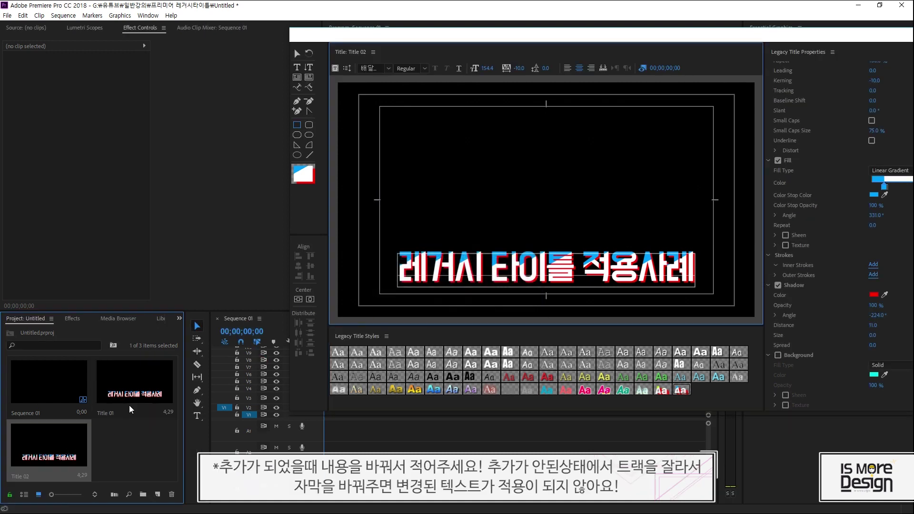
- Shorten the new title's text to 타이틀 적용 by removing 사례 from its end and 레거시 from its start
{"action": "left_click", "coordinate": [635, 270]}
{"action": "key", "text": "Delete"}
{"action": "key", "text": "Delete"}
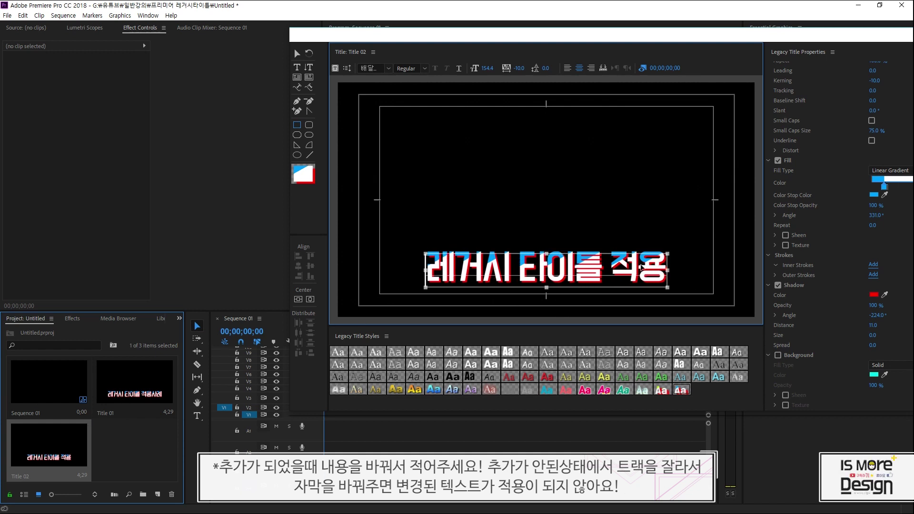
{"action": "key", "text": "Delete"}
{"action": "key", "text": "Delete"}
{"action": "key", "text": "Delete"}
{"action": "key", "text": "Delete"}
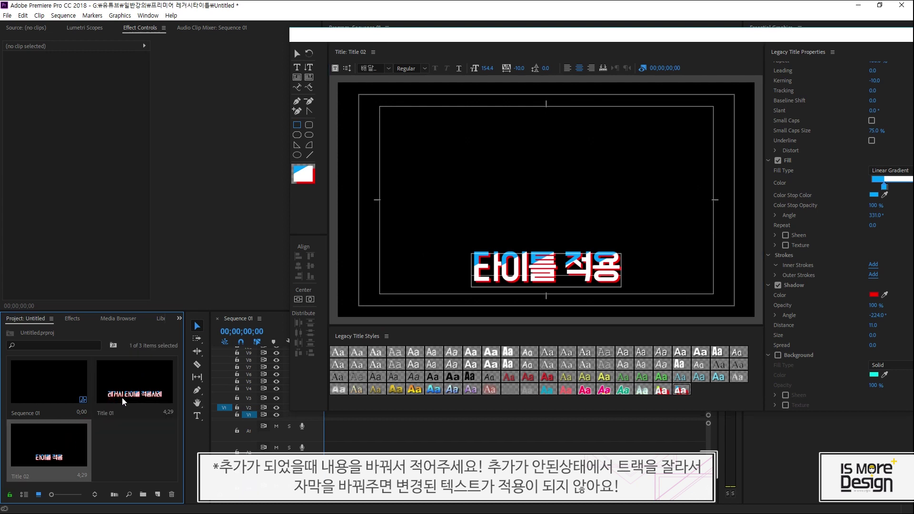
- Place Title 01 at the start of track V1 and Title 02 directly after it in the sequence
{"action": "left_click", "coordinate": [106, 409]}
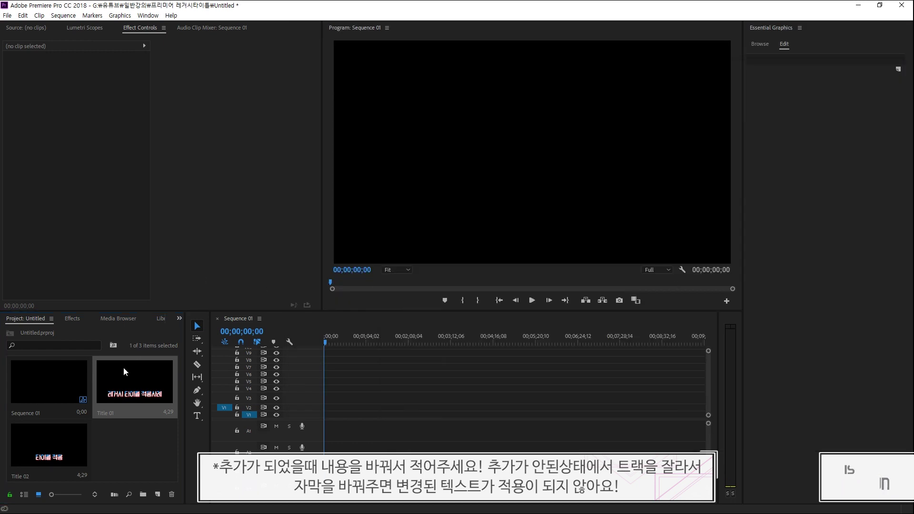
{"action": "left_click_drag", "start_coordinate": [125, 372], "coordinate": [326, 413]}
{"action": "left_click", "coordinate": [353, 329]}
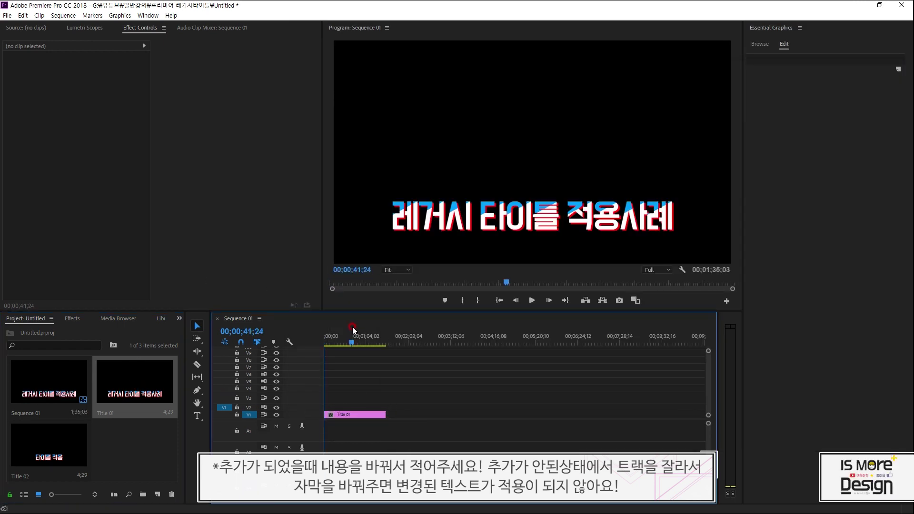
{"action": "left_click_drag", "start_coordinate": [55, 441], "coordinate": [469, 406]}
{"action": "left_click", "coordinate": [376, 342]}
{"action": "left_click", "coordinate": [358, 415]}
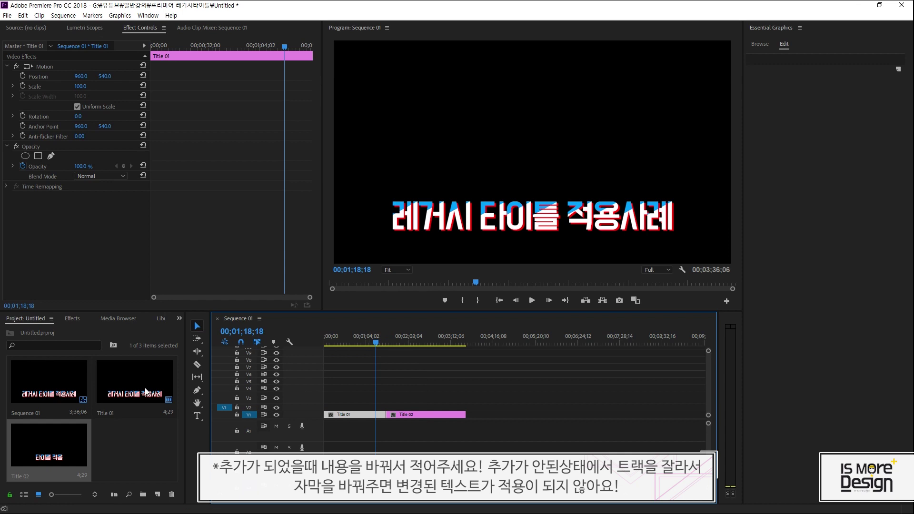
- Duplicate the Title 01 clip on track V1, placing the copy directly after Title 02
{"action": "left_click", "coordinate": [396, 406]}
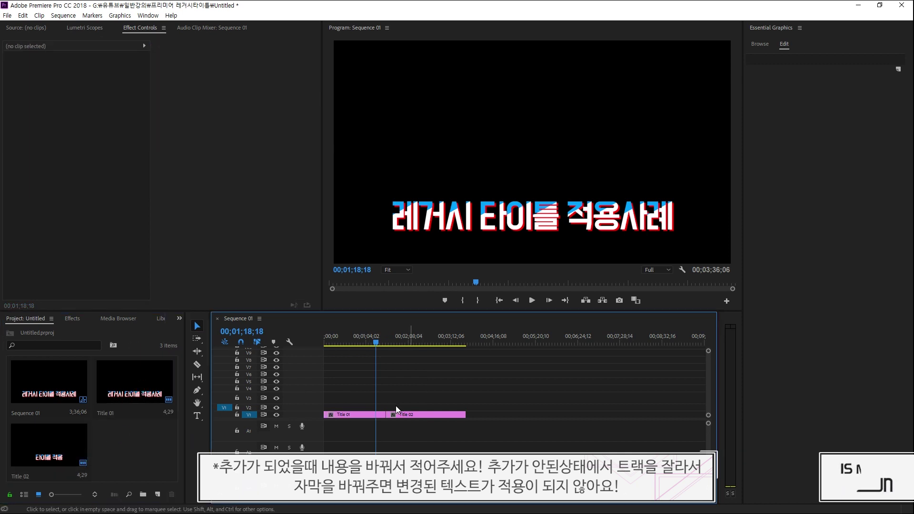
{"action": "left_click", "coordinate": [347, 412]}
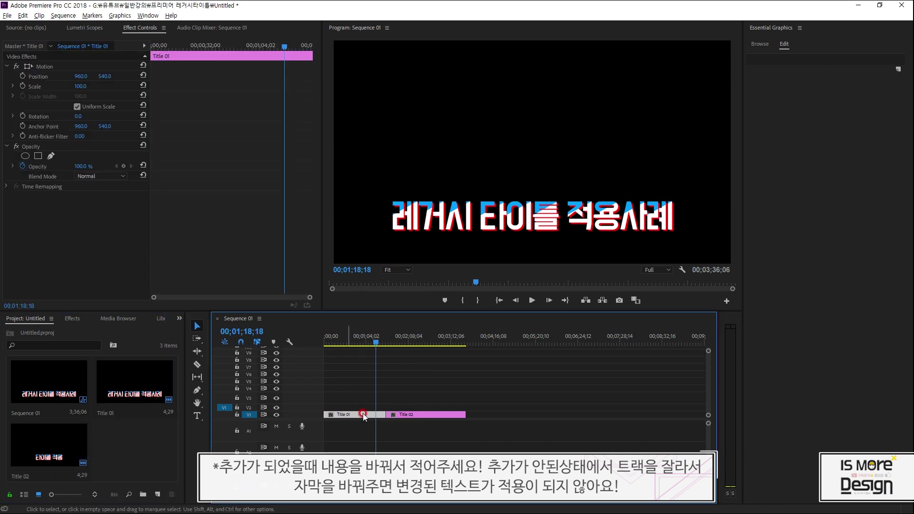
{"action": "left_click_drag", "start_coordinate": [363, 414], "coordinate": [486, 414]}
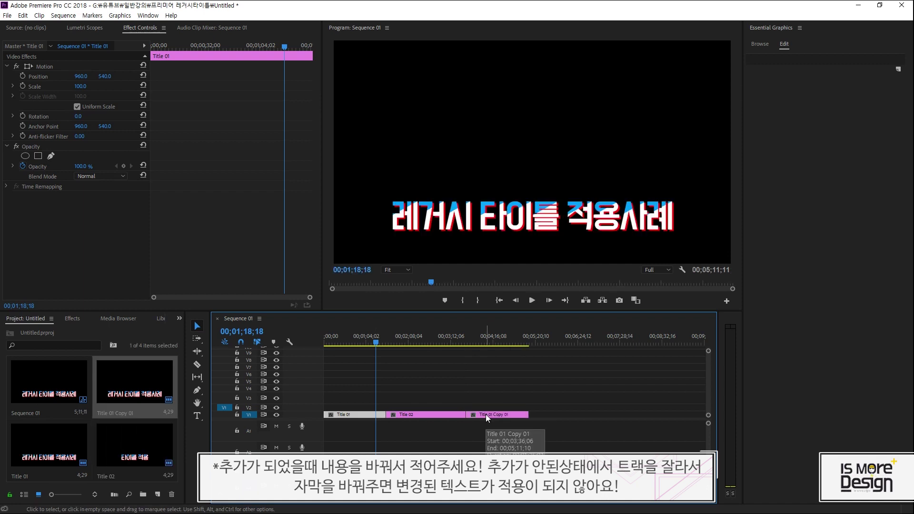
- Open Title 01 from the project and move its text to the right until it runs past the frame edge, then close the title window
{"action": "left_click", "coordinate": [135, 452]}
{"action": "left_click", "coordinate": [54, 458]}
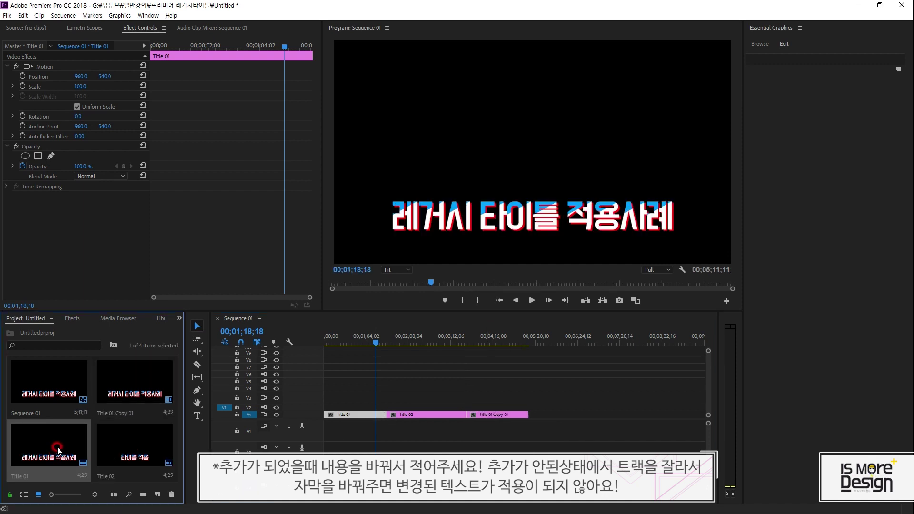
{"action": "double_click", "coordinate": [57, 450]}
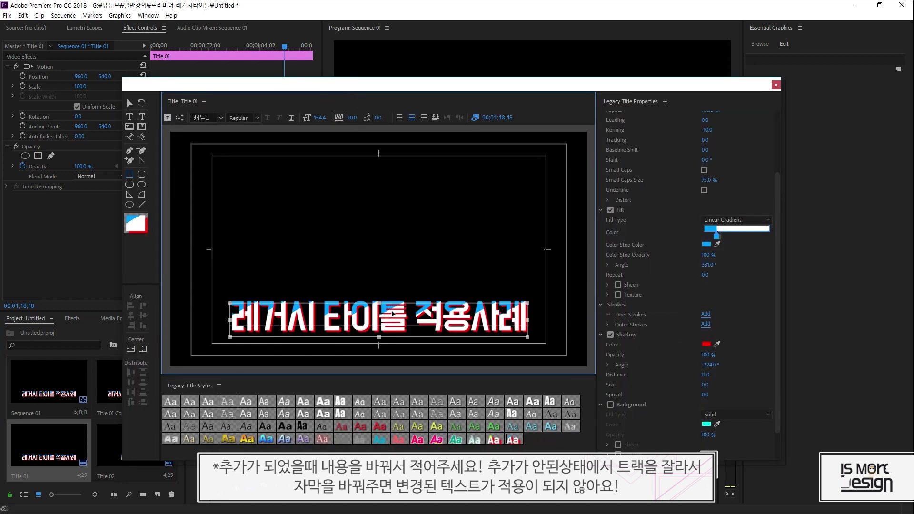
{"action": "left_click_drag", "start_coordinate": [432, 319], "coordinate": [567, 320]}
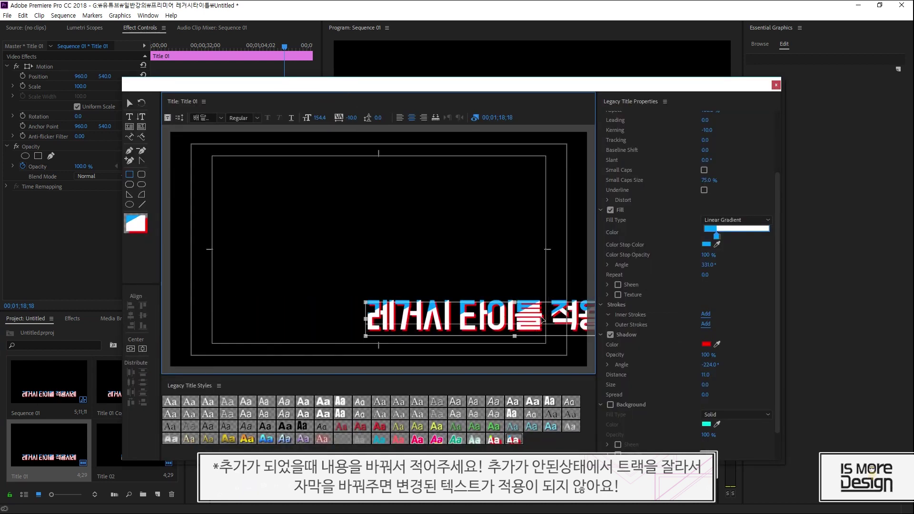
{"action": "left_click", "coordinate": [771, 93]}
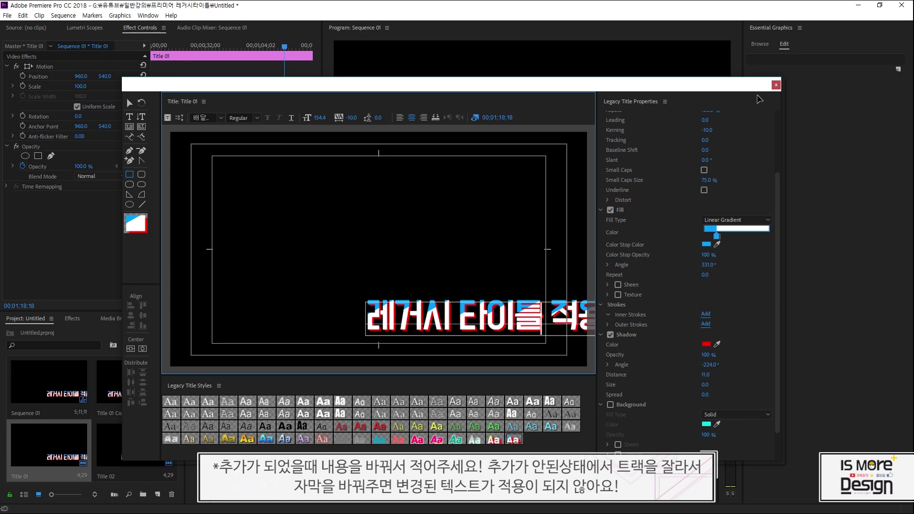
- Cut the copied Title 01 clip in two at 00;04;29;00 with the Razor tool and return to the Selection tool
{"action": "left_click", "coordinate": [353, 341]}
{"action": "left_click_drag", "start_coordinate": [353, 341], "coordinate": [502, 342]}
{"action": "left_click", "coordinate": [490, 414]}
{"action": "key", "text": "c"}
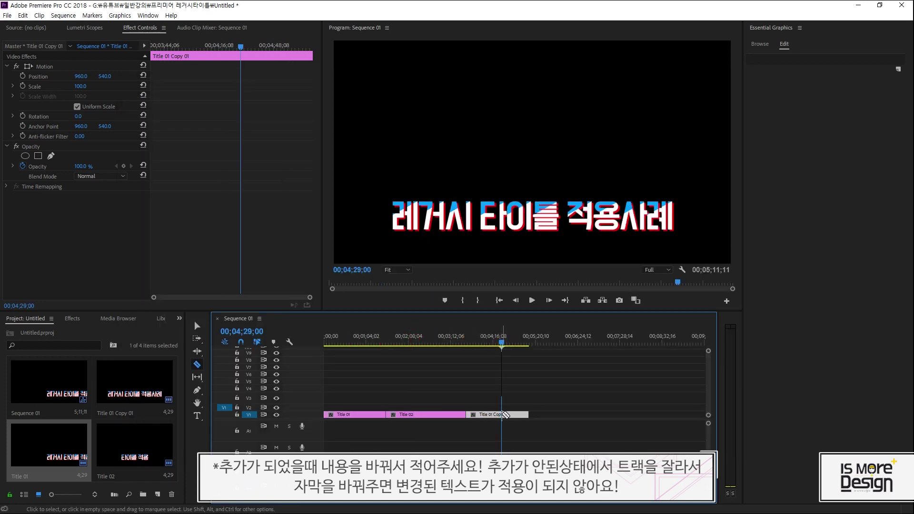
{"action": "left_click", "coordinate": [505, 414]}
{"action": "key", "text": "v"}
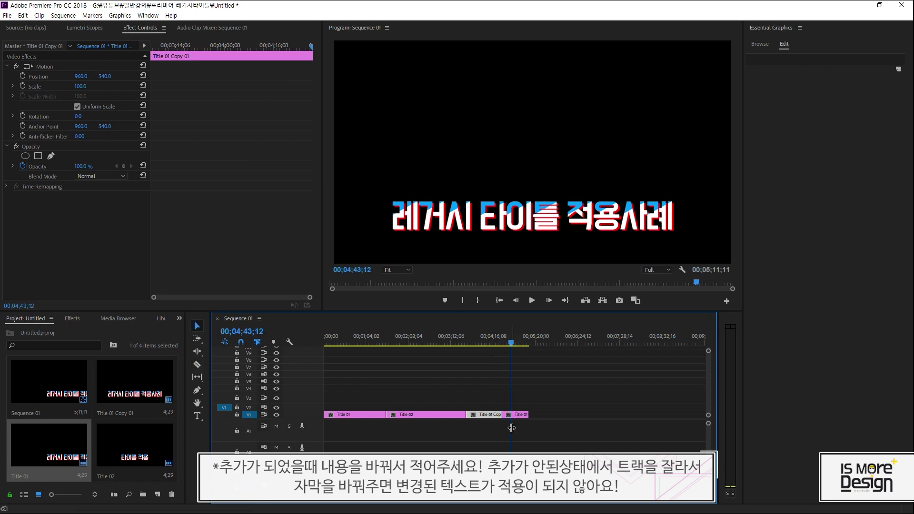
- Open the second half of the cut clip and remove the word 타이틀 from its text, closing the title window
{"action": "double_click", "coordinate": [516, 412]}
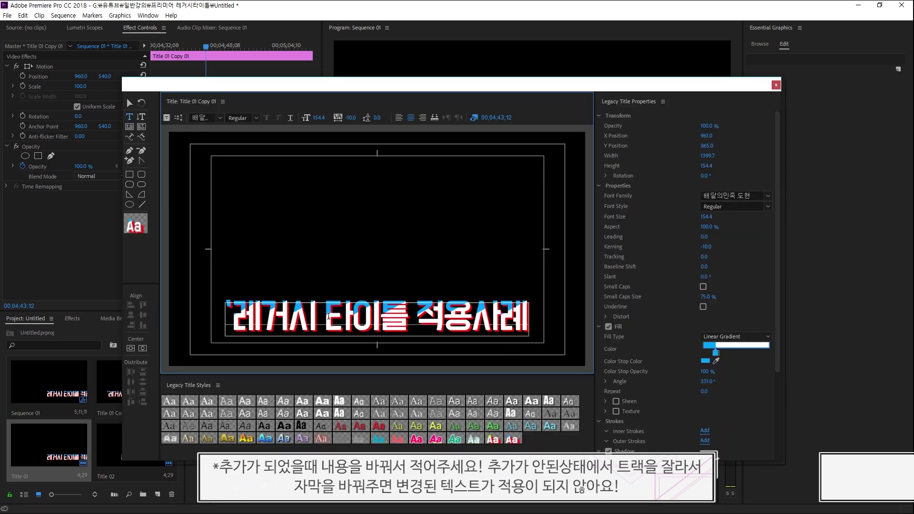
{"action": "left_click_drag", "start_coordinate": [325, 317], "coordinate": [425, 320]}
{"action": "key", "text": "BackSpace"}
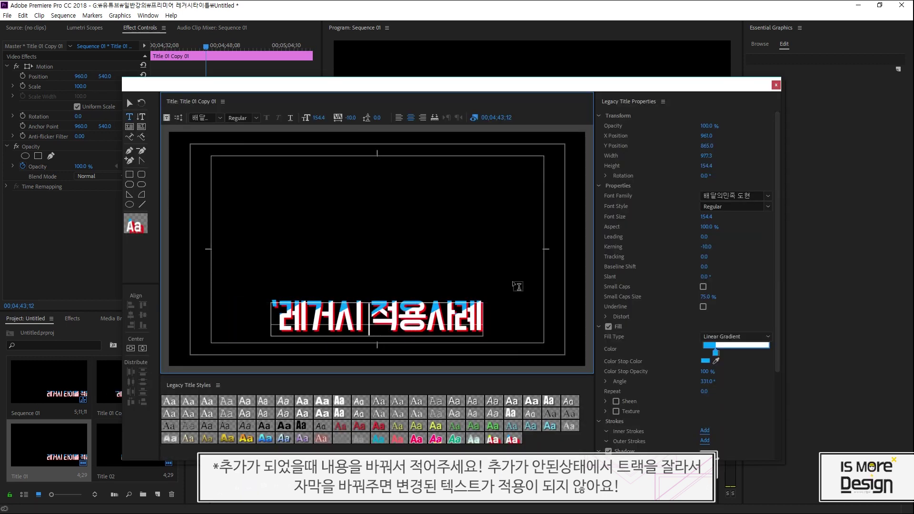
{"action": "left_click", "coordinate": [776, 85]}
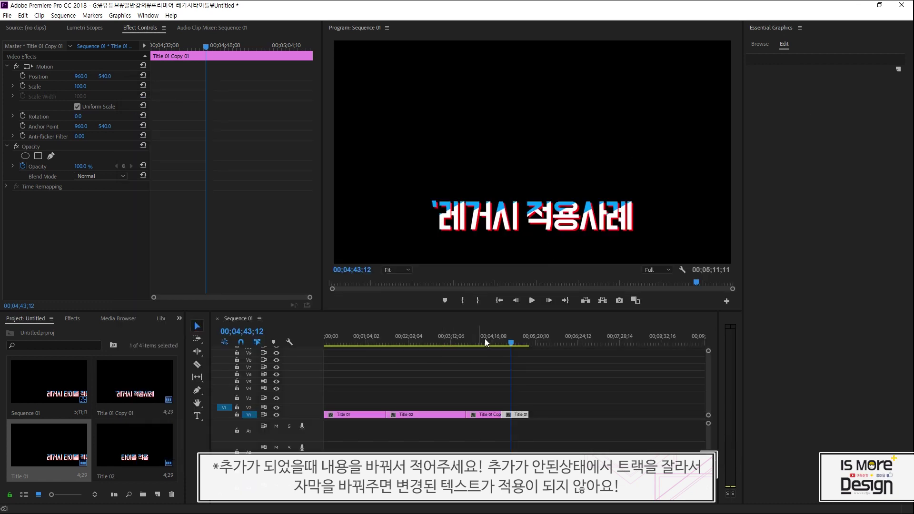
- Compare the two halves of the cut clip in the sequence to see whether they share the edited text
{"action": "left_click", "coordinate": [812, 81]}
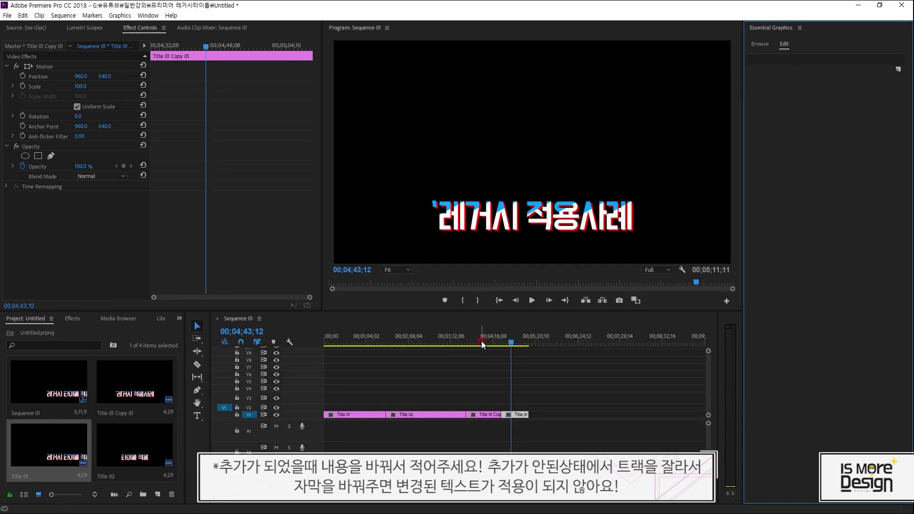
{"action": "left_click", "coordinate": [508, 342]}
{"action": "left_click", "coordinate": [481, 414]}
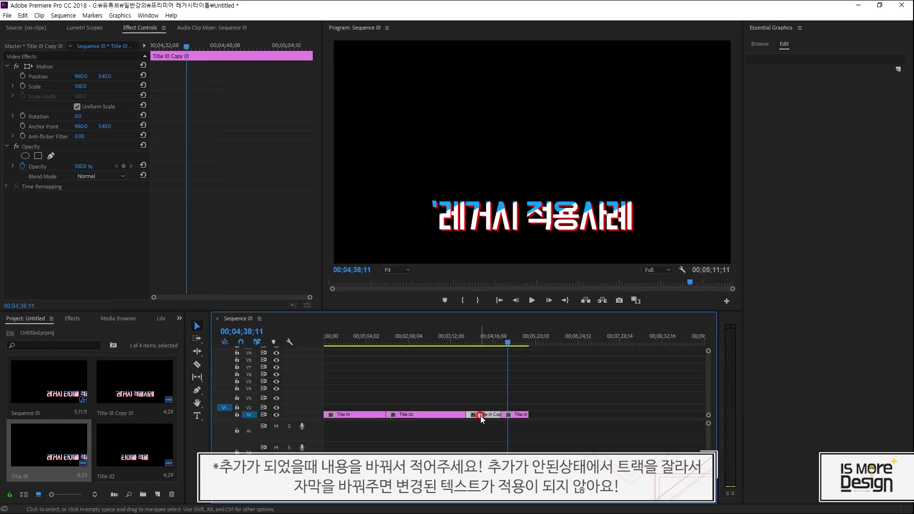
- Try placing Title 02 from the project over the second half of the cut clip, and undo the placement and text edit
{"action": "left_click", "coordinate": [121, 399]}
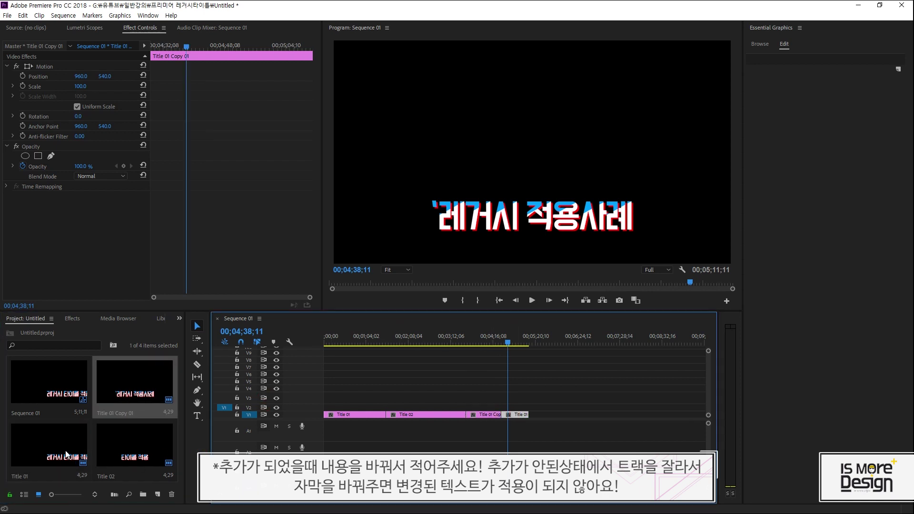
{"action": "left_click_drag", "start_coordinate": [136, 459], "coordinate": [510, 416]}
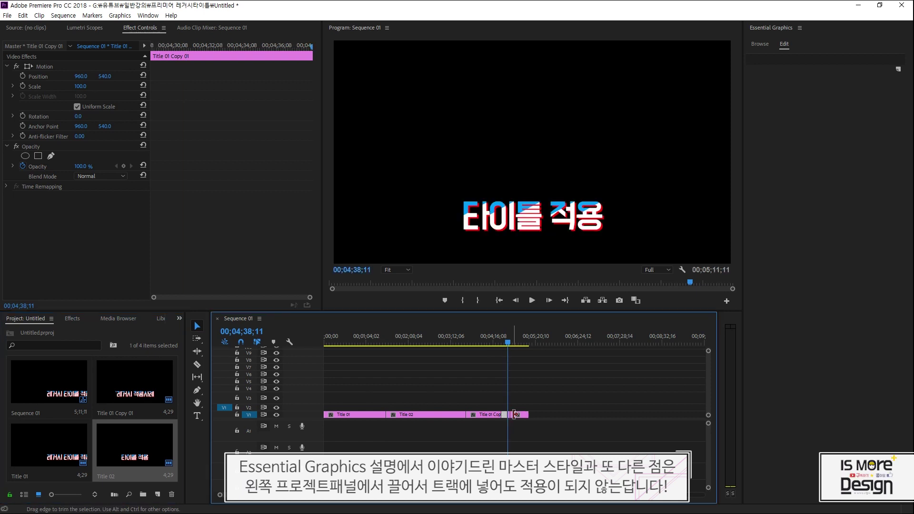
{"action": "left_click_drag", "start_coordinate": [511, 341], "coordinate": [507, 342]}
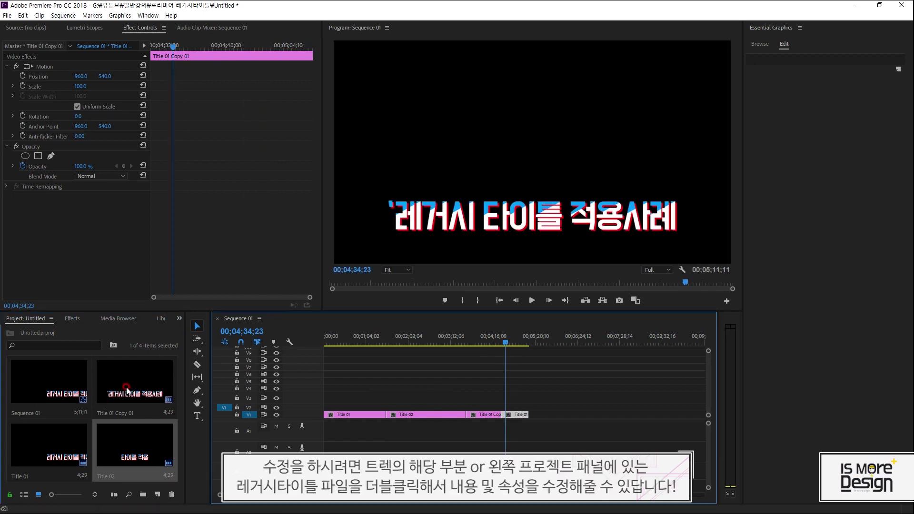
{"action": "double_click", "coordinate": [124, 385]}
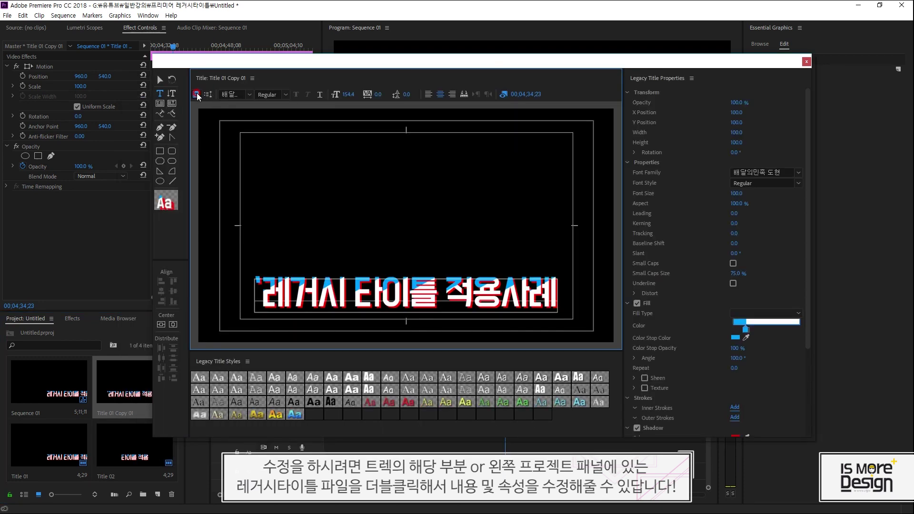
{"action": "left_click", "coordinate": [270, 204]}
{"action": "left_click", "coordinate": [507, 305]}
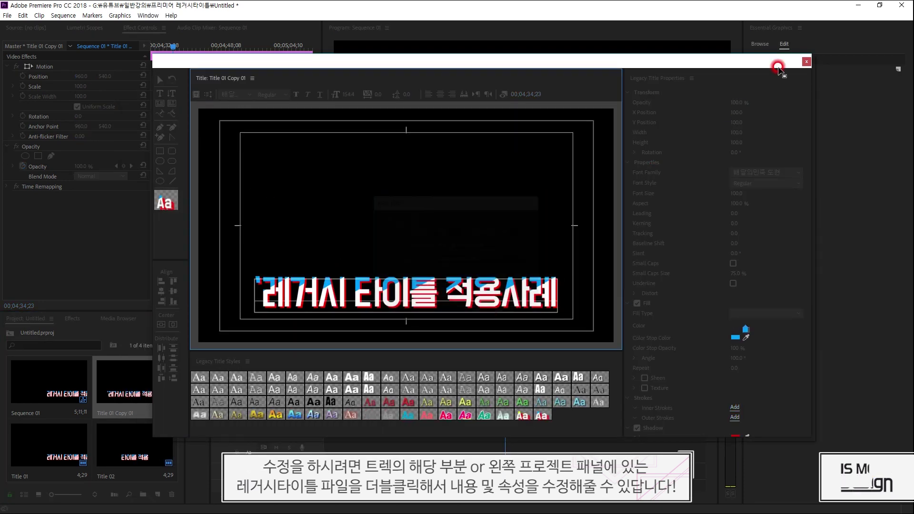
{"action": "left_click", "coordinate": [806, 62]}
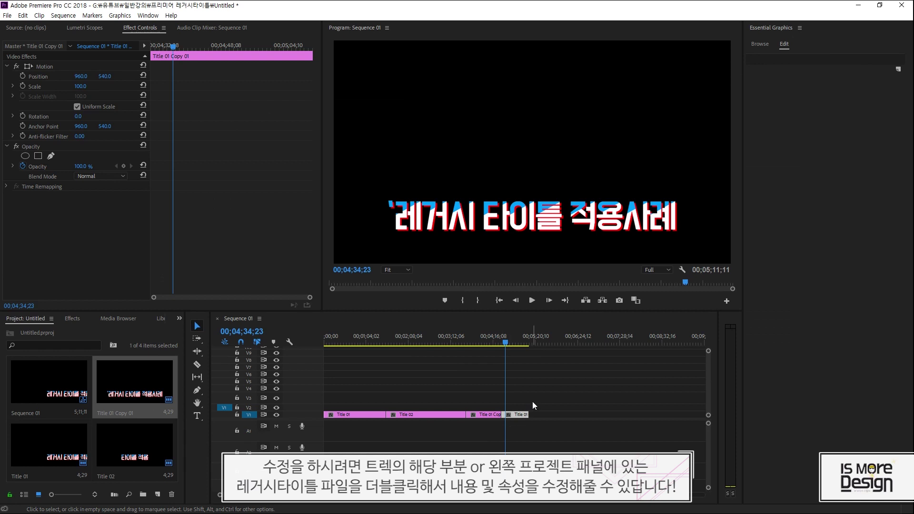
- Delete the second half of the cut clip and duplicate the remaining Title 01 Copy 01 clip directly after it on V1
{"action": "key", "text": "Delete"}
{"action": "left_click", "coordinate": [485, 415]}
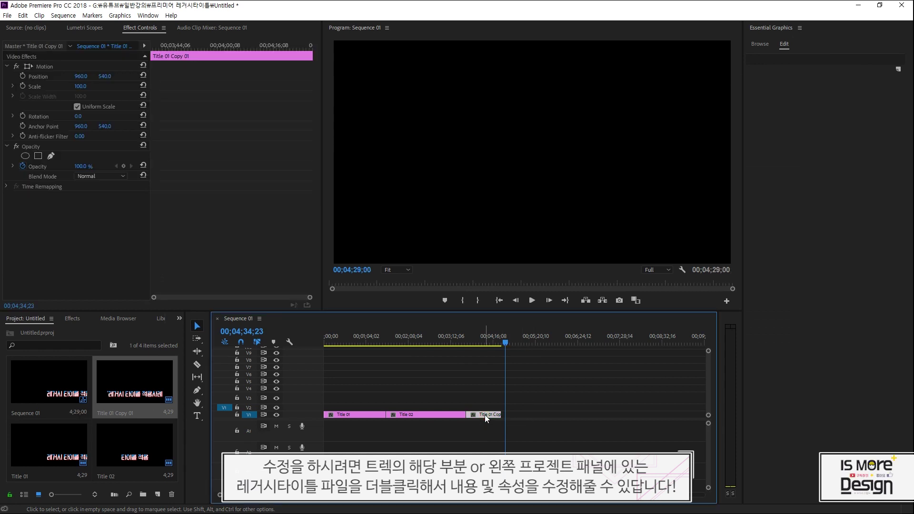
{"action": "left_click_drag", "start_coordinate": [485, 415], "coordinate": [518, 416]}
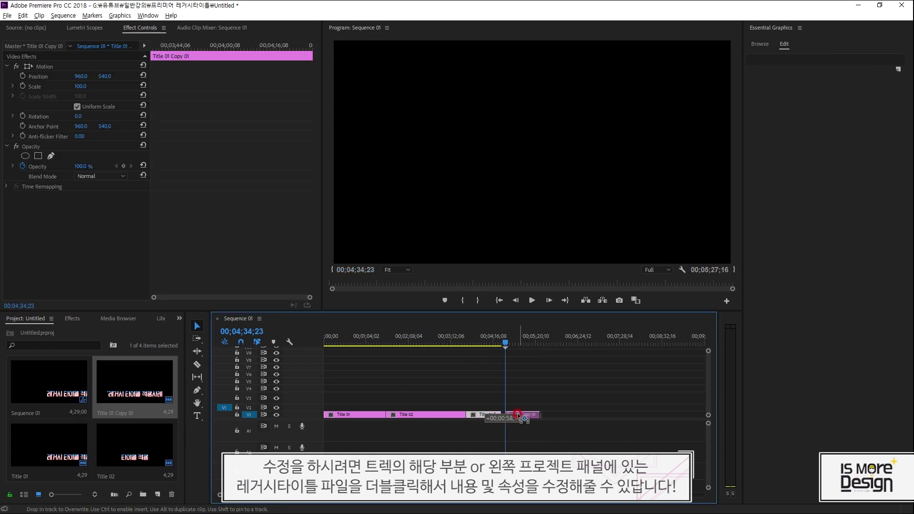
{"action": "left_click", "coordinate": [138, 388]}
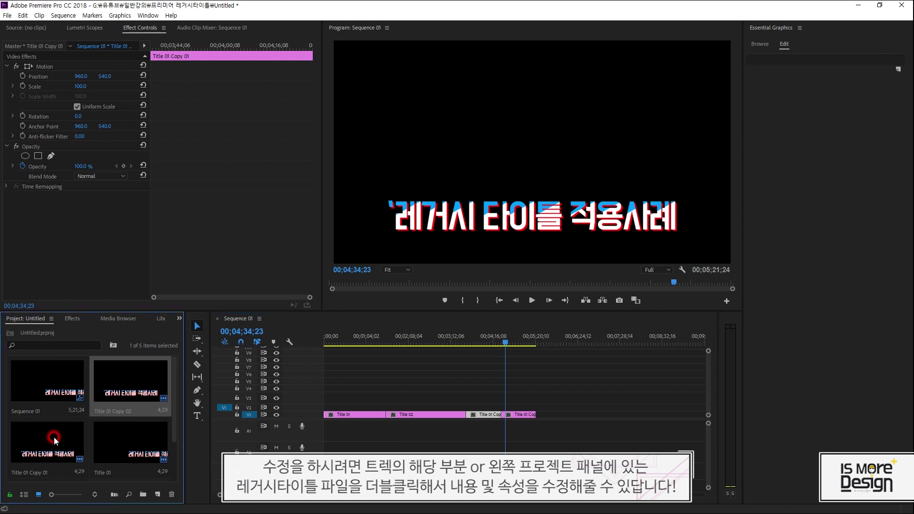
- Select the Title 02 clip and scrub between it and the following copied title clips to compare their text
{"action": "left_click", "coordinate": [127, 440]}
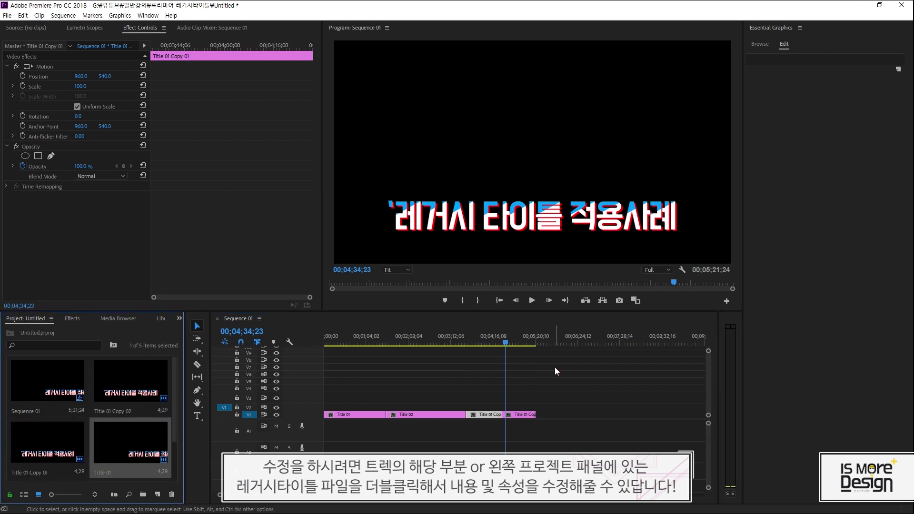
{"action": "left_click", "coordinate": [522, 338]}
{"action": "left_click_drag", "start_coordinate": [522, 337], "coordinate": [446, 338]}
{"action": "left_click", "coordinate": [427, 414]}
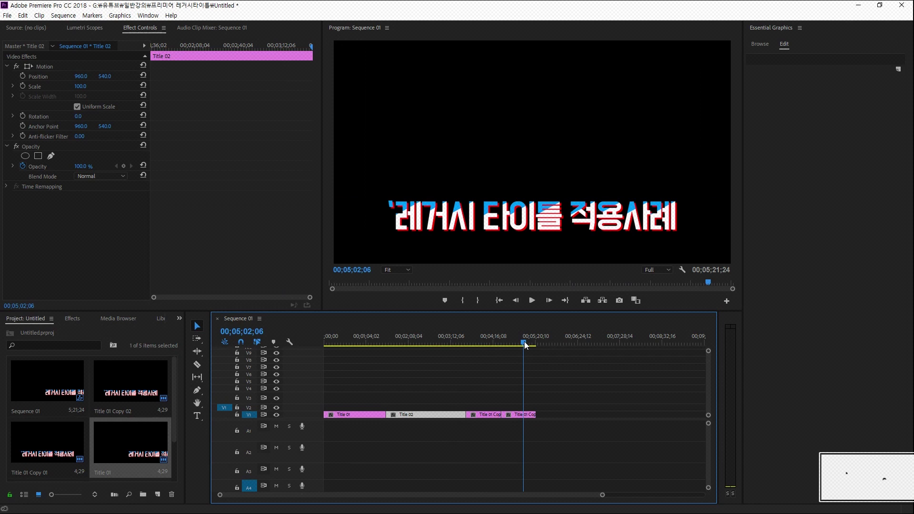
{"action": "left_click_drag", "start_coordinate": [525, 342], "coordinate": [445, 342]}
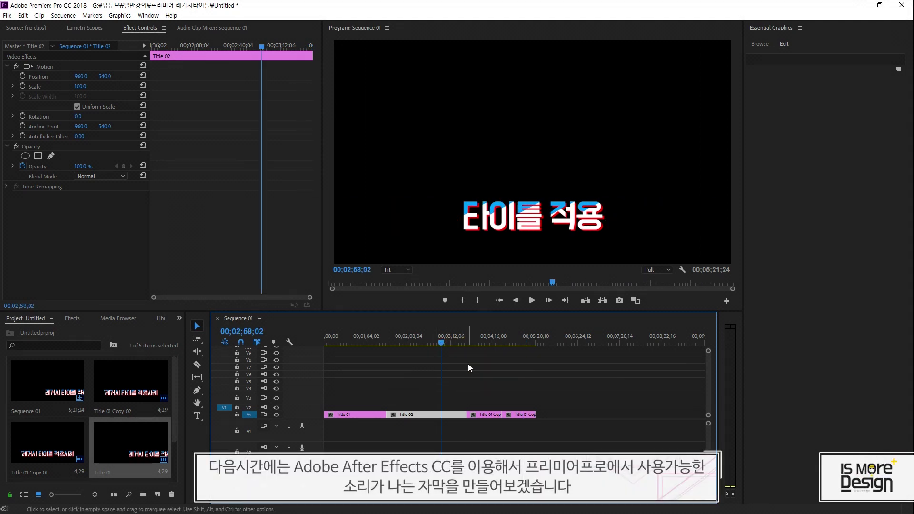
{"action": "left_click", "coordinate": [493, 340]}
{"action": "left_click_drag", "start_coordinate": [493, 339], "coordinate": [440, 344]}
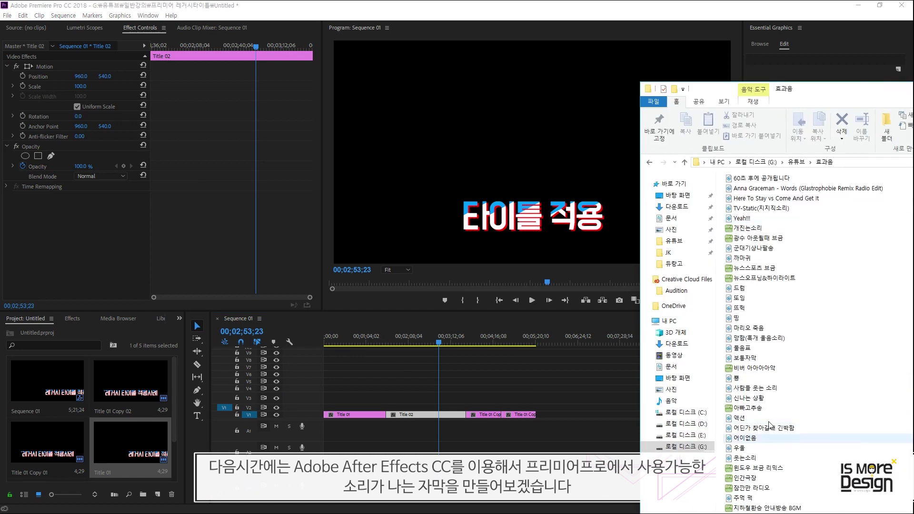
- Import the 띵 sound effect from the 효과음 folder and place it on A1 below Title 02 at the playhead
{"action": "left_click_drag", "start_coordinate": [737, 318], "coordinate": [97, 414]}
{"action": "left_click", "coordinate": [358, 414]}
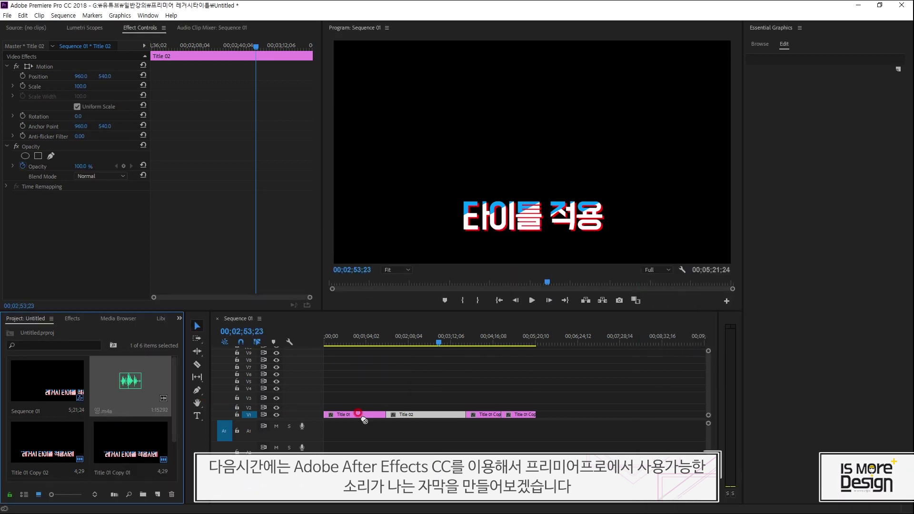
{"action": "left_click", "coordinate": [438, 428]}
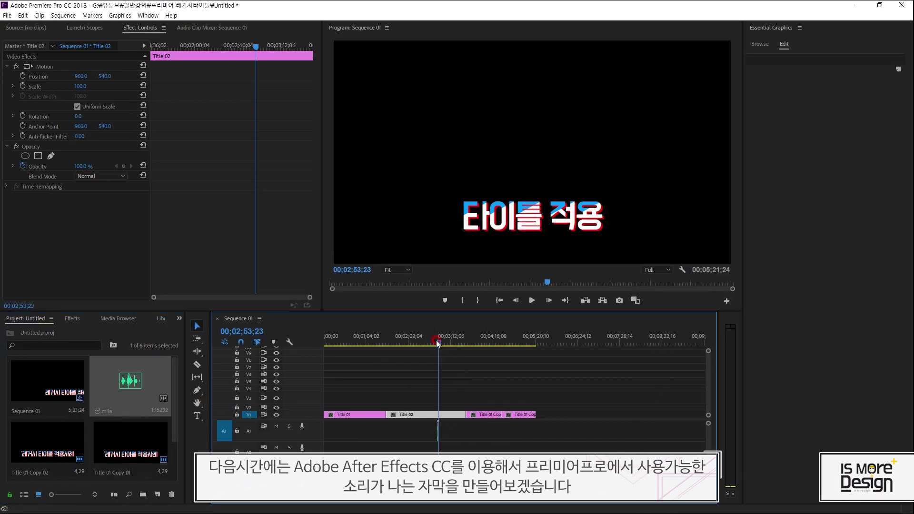
{"action": "left_click_drag", "start_coordinate": [438, 342], "coordinate": [435, 343]}
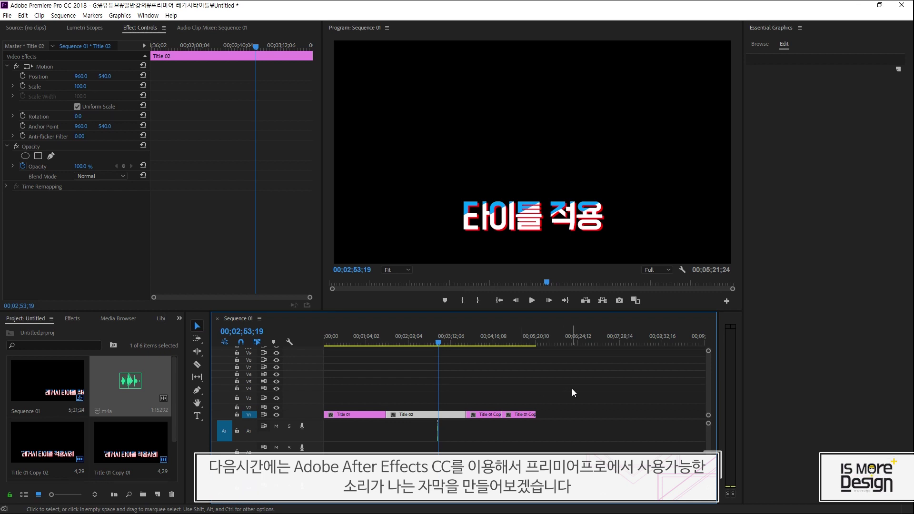
- Delete the sound effect clip from A1 and reselect the Title 02 clip on V1
{"action": "left_click", "coordinate": [385, 433]}
{"action": "left_click", "coordinate": [387, 431]}
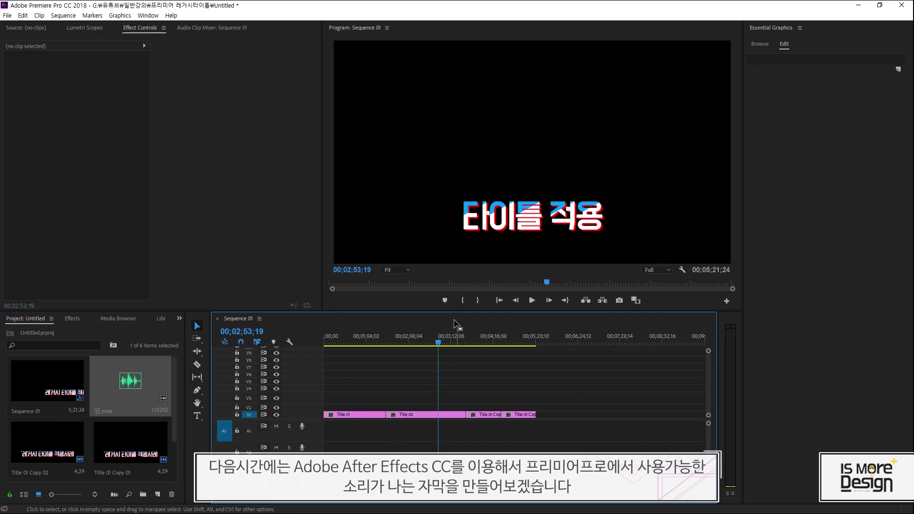
{"action": "left_click", "coordinate": [434, 341]}
{"action": "left_click", "coordinate": [443, 342]}
{"action": "left_click", "coordinate": [444, 414]}
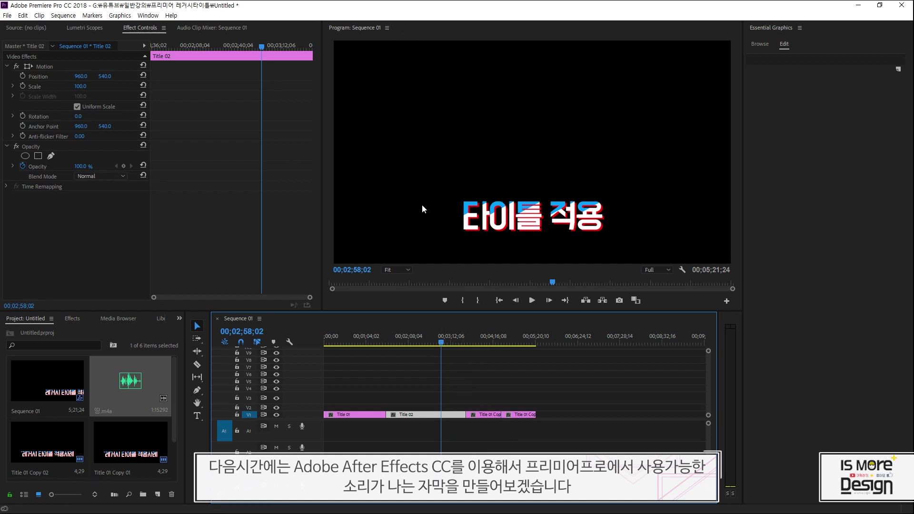
- Move the playhead from Title 02 through the two copied title clips to review their on-screen text
{"action": "left_click", "coordinate": [765, 92]}
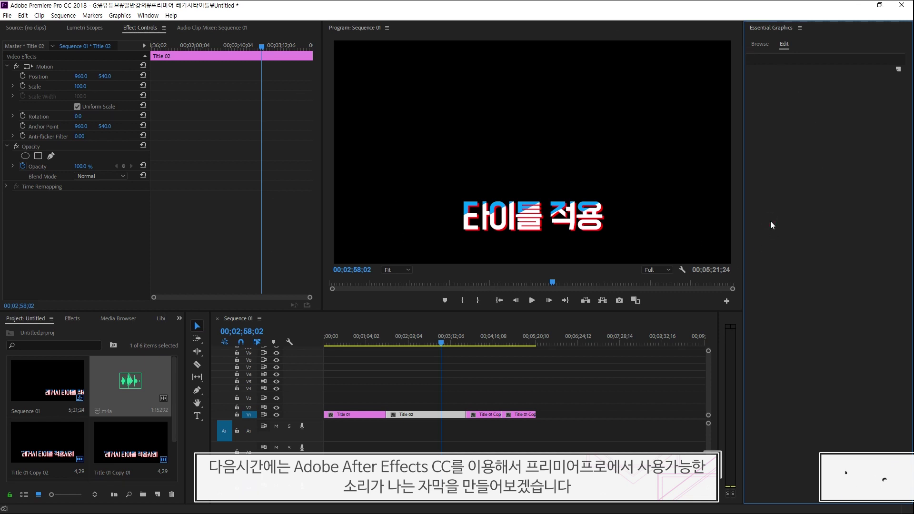
{"action": "left_click", "coordinate": [441, 342]}
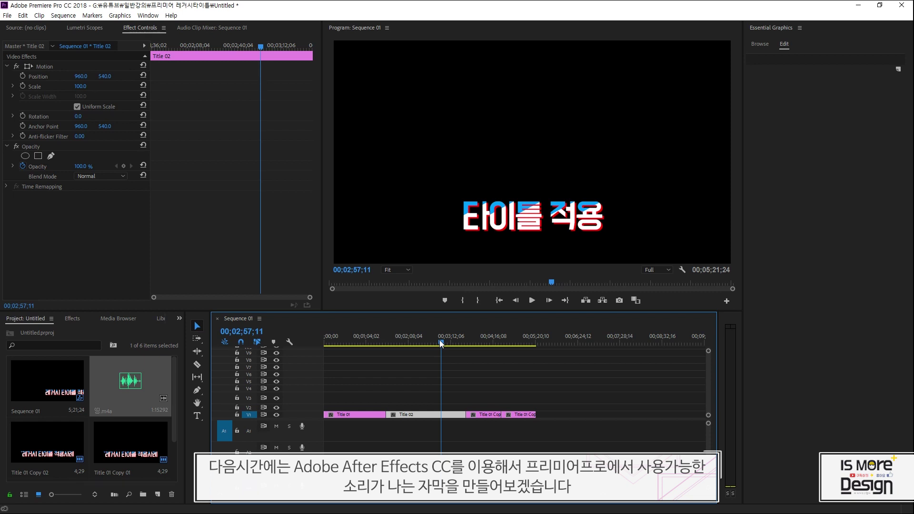
{"action": "left_click", "coordinate": [491, 341]}
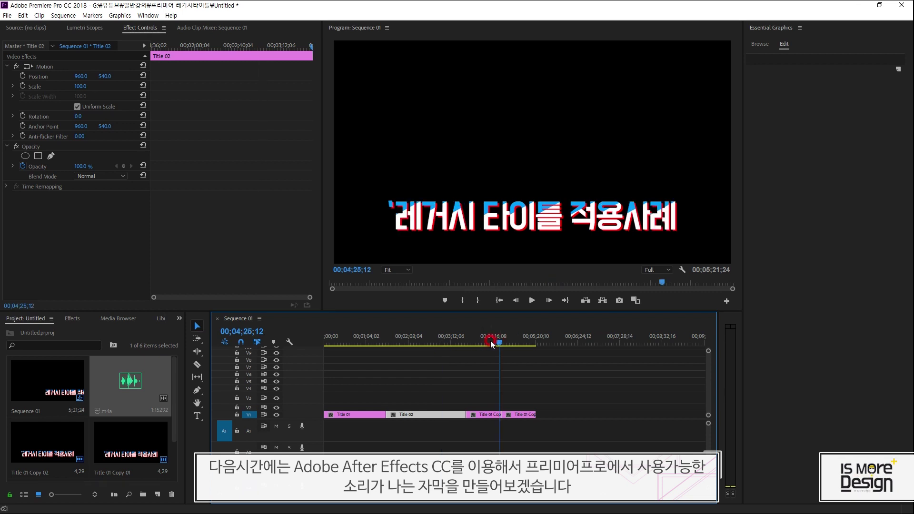
{"action": "left_click", "coordinate": [516, 345]}
{"action": "mouse_move", "coordinate": [516, 345]}
{"action": "left_mouse_down"}
{"action": "mouse_move", "coordinate": [496, 342]}
{"action": "mouse_move", "coordinate": [516, 344]}
{"action": "left_mouse_up"}
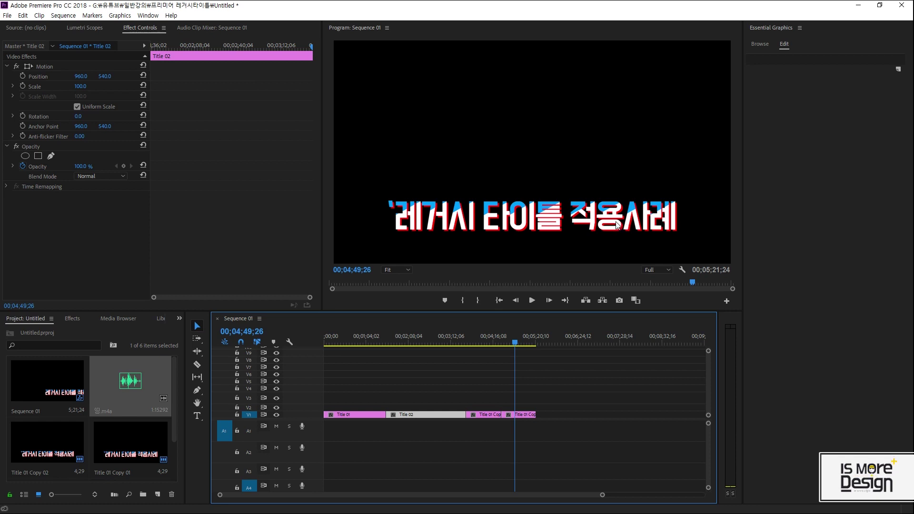
- Try repositioning the Title 02 clip in the program monitor using its Motion effect, and undo the latest moves
{"action": "left_click", "coordinate": [476, 221]}
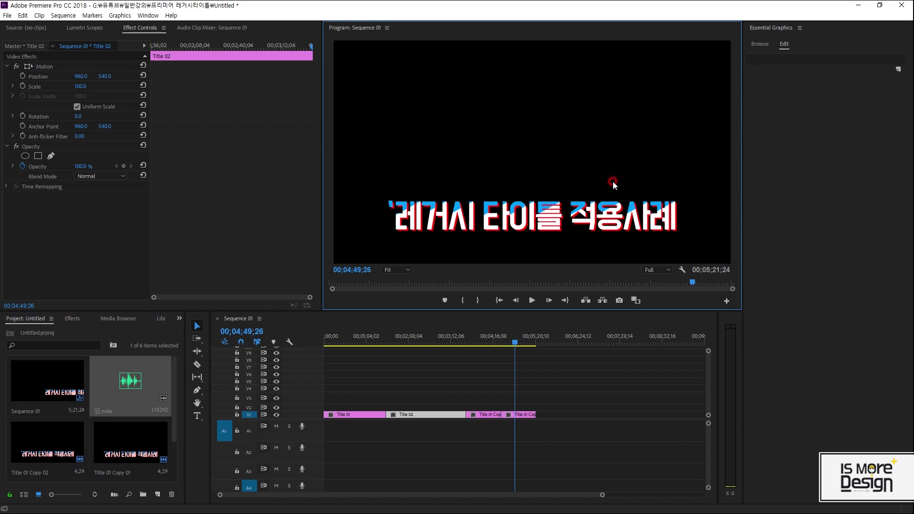
{"action": "left_click", "coordinate": [24, 67]}
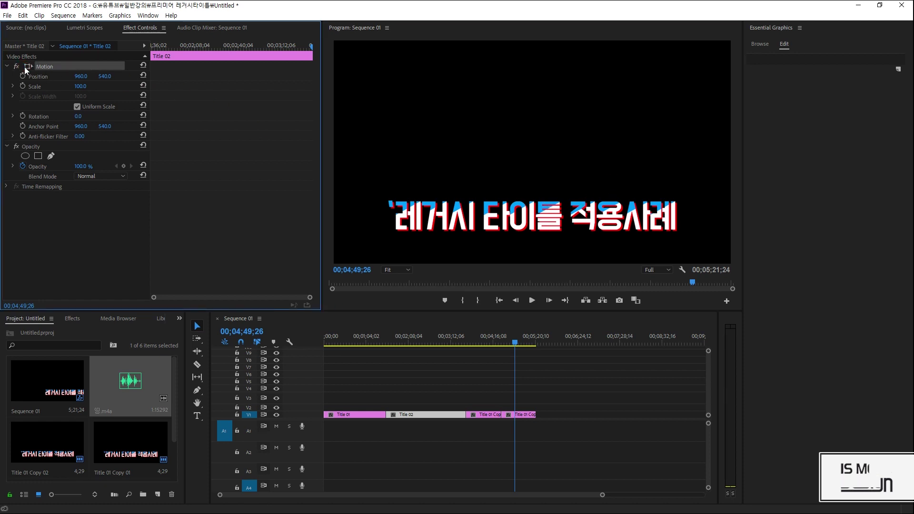
{"action": "left_click_drag", "start_coordinate": [28, 70], "coordinate": [37, 57]}
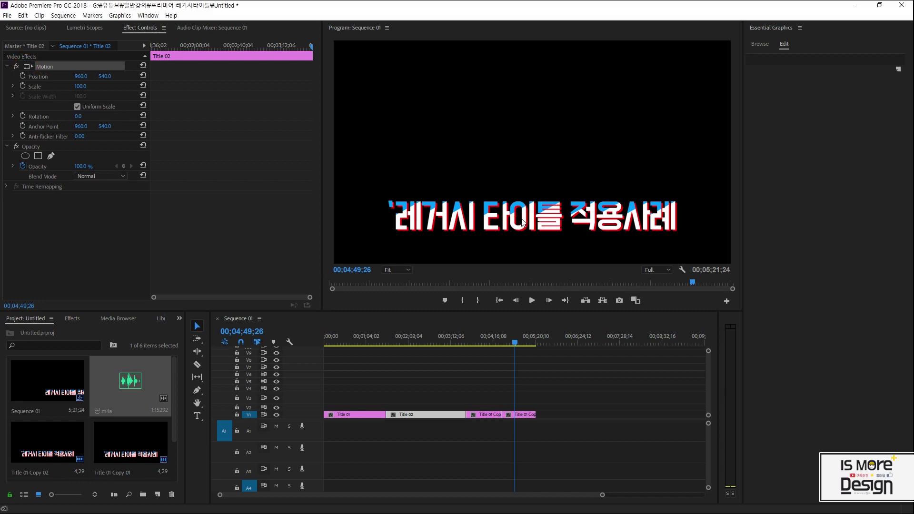
{"action": "left_click_drag", "start_coordinate": [520, 220], "coordinate": [509, 194]}
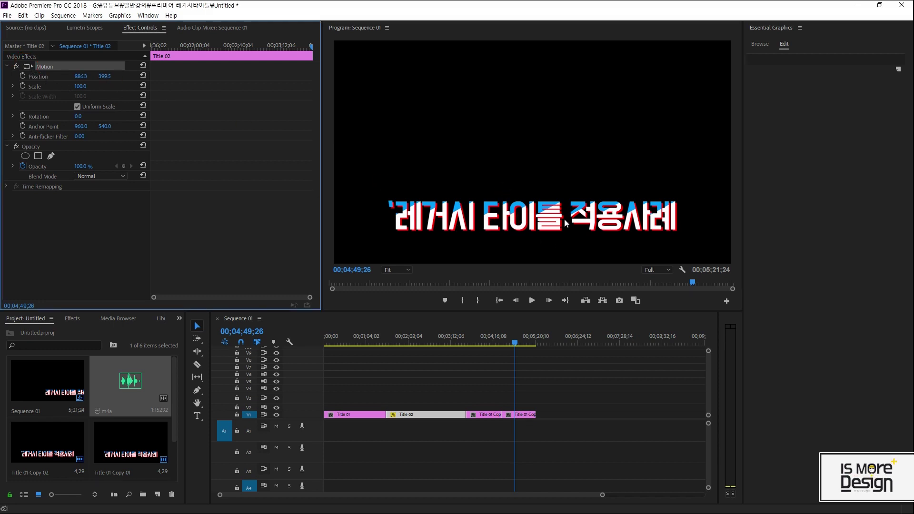
{"action": "left_click_drag", "start_coordinate": [567, 224], "coordinate": [508, 219]}
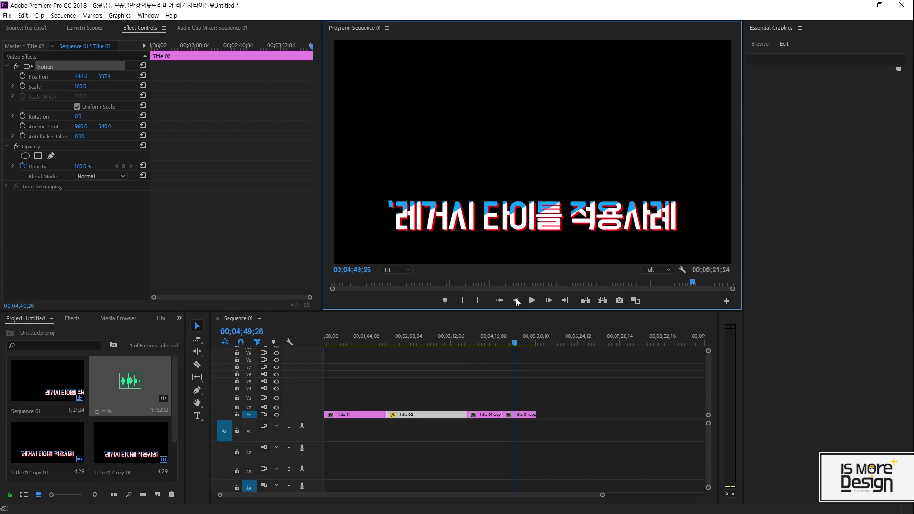
{"action": "left_click", "coordinate": [434, 339]}
{"action": "left_click_drag", "start_coordinate": [460, 177], "coordinate": [561, 236]}
{"action": "left_click_drag", "start_coordinate": [328, 224], "coordinate": [546, 152]}
{"action": "key", "text": "ctrl+z"}
{"action": "key", "text": "ctrl+z"}
{"action": "key", "text": "ctrl+z"}
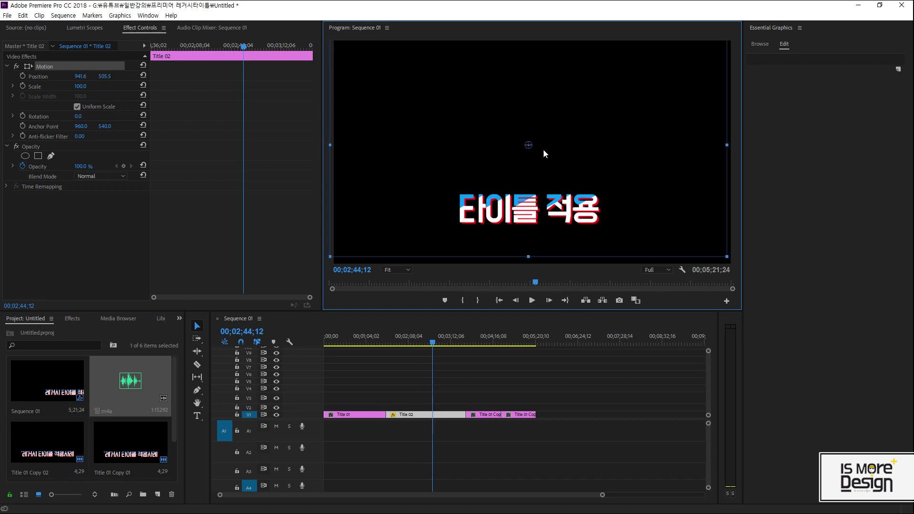